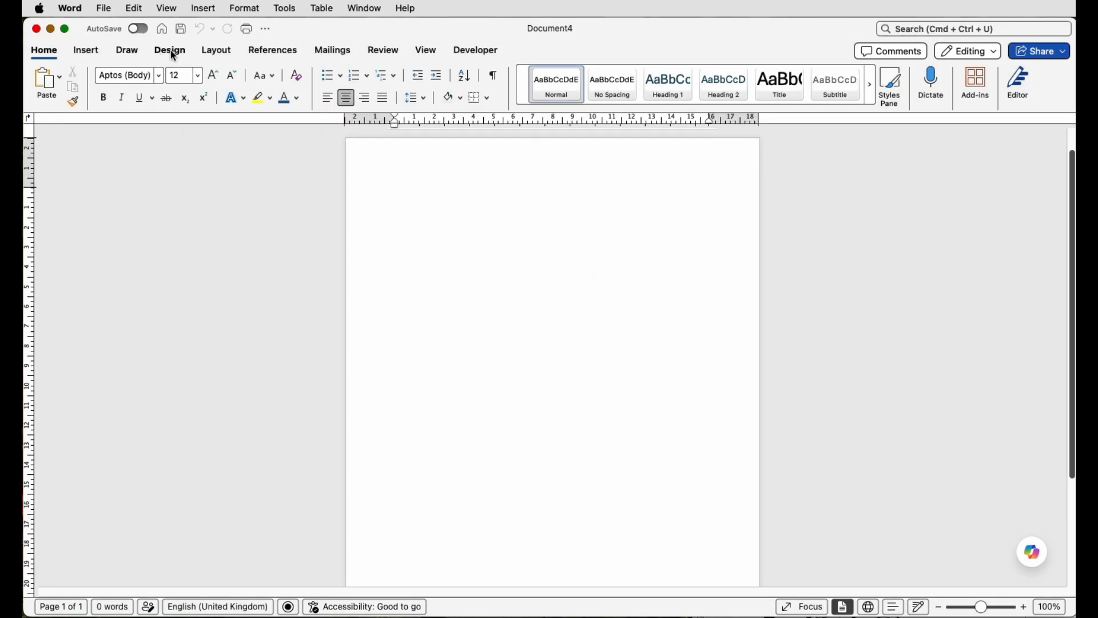
Step: Set the page orientation to landscape
click(215, 54)
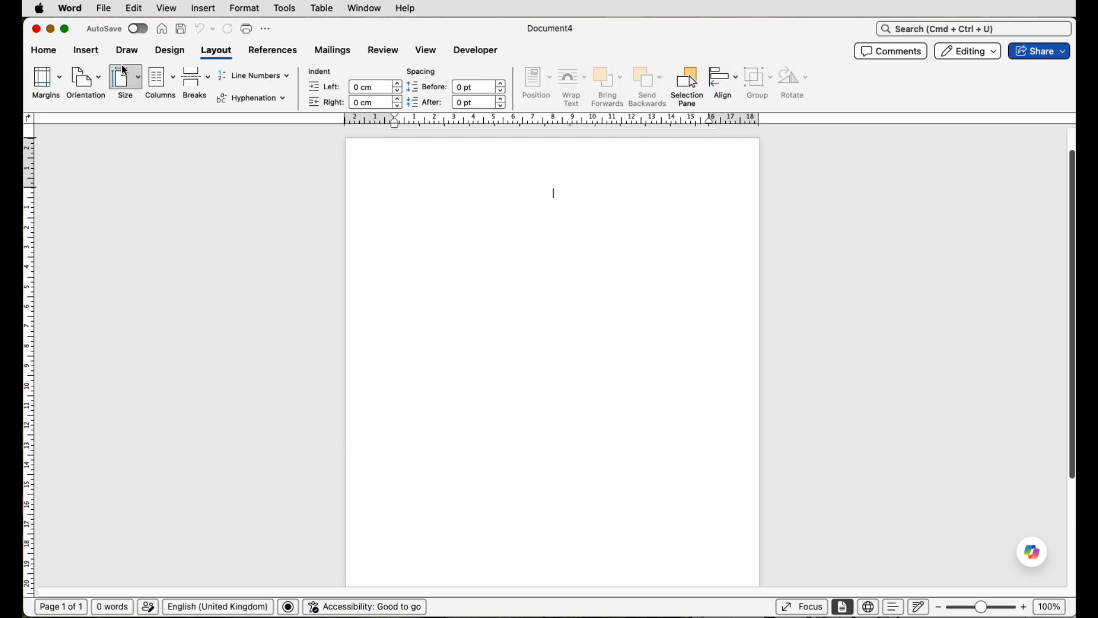
click(103, 81)
click(104, 136)
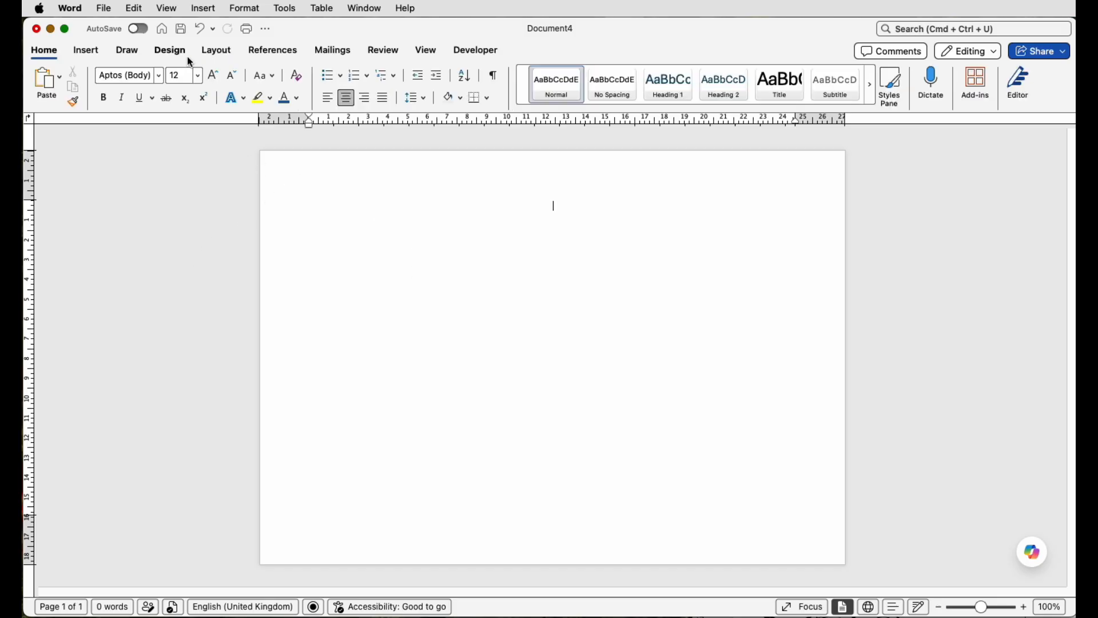
Step: Try a red apple art page border on the whole document, then undo it
click(178, 56)
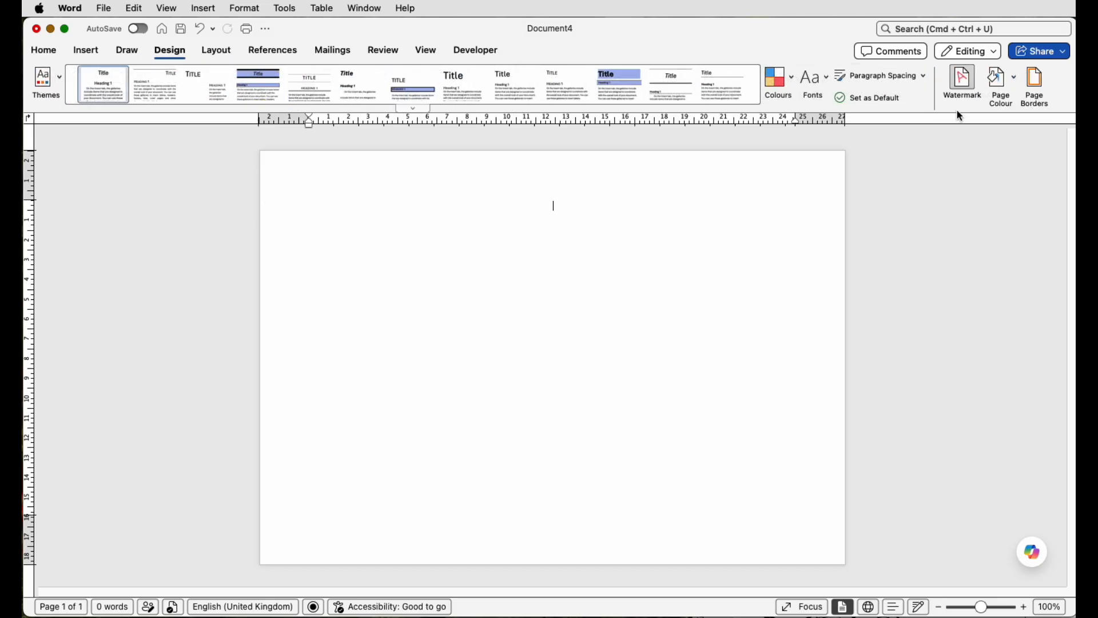
click(1035, 89)
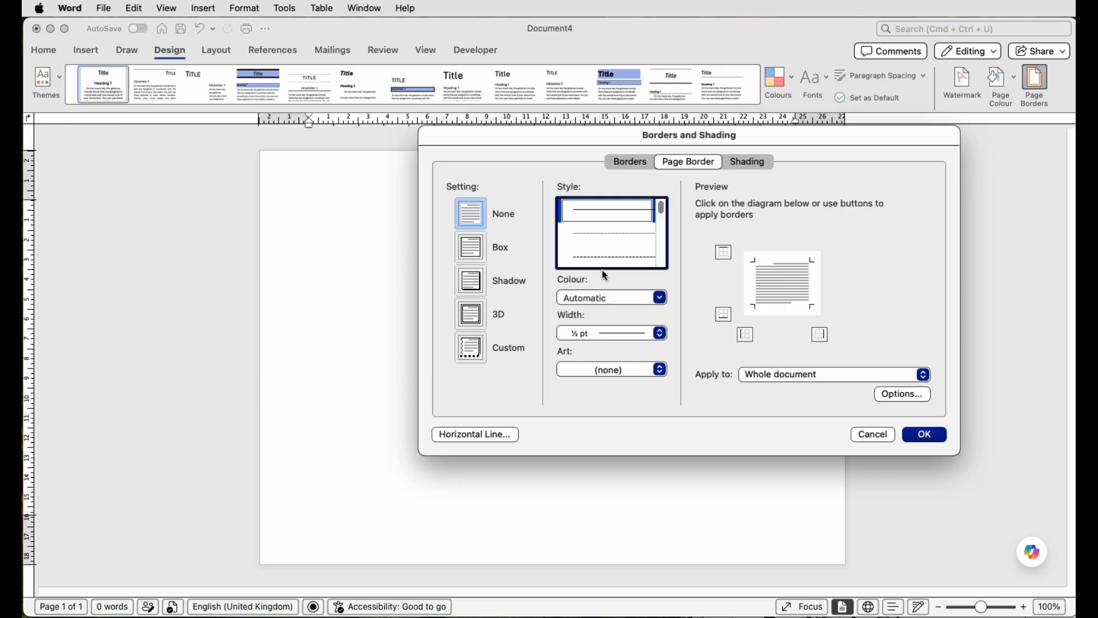
scroll(662, 227, down, 3)
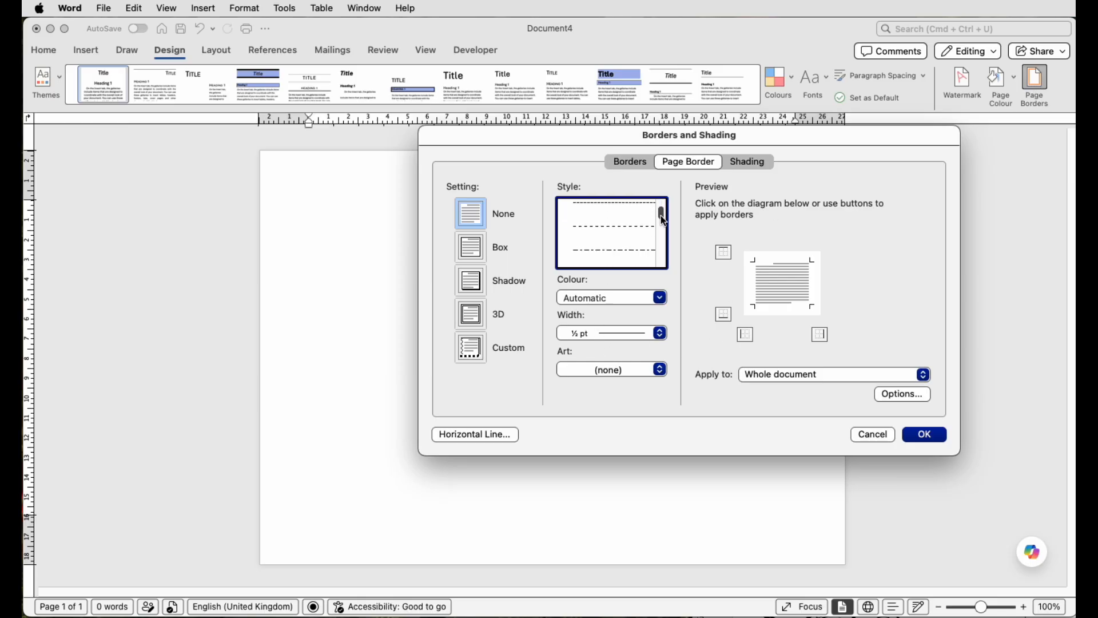
drag(664, 228, 660, 268)
click(662, 370)
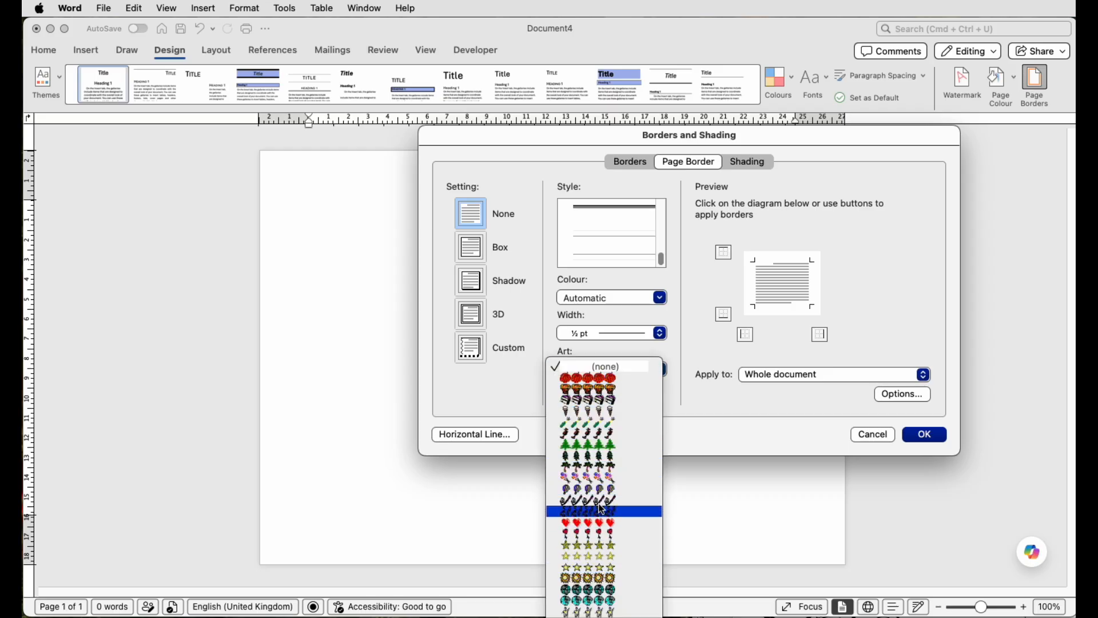
click(568, 379)
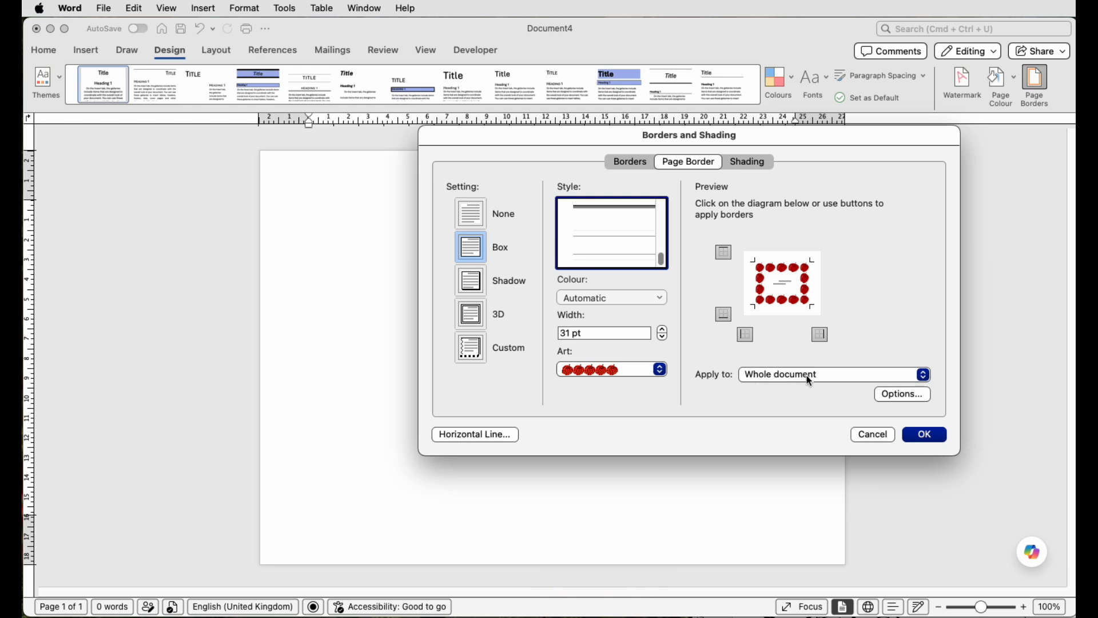
click(923, 437)
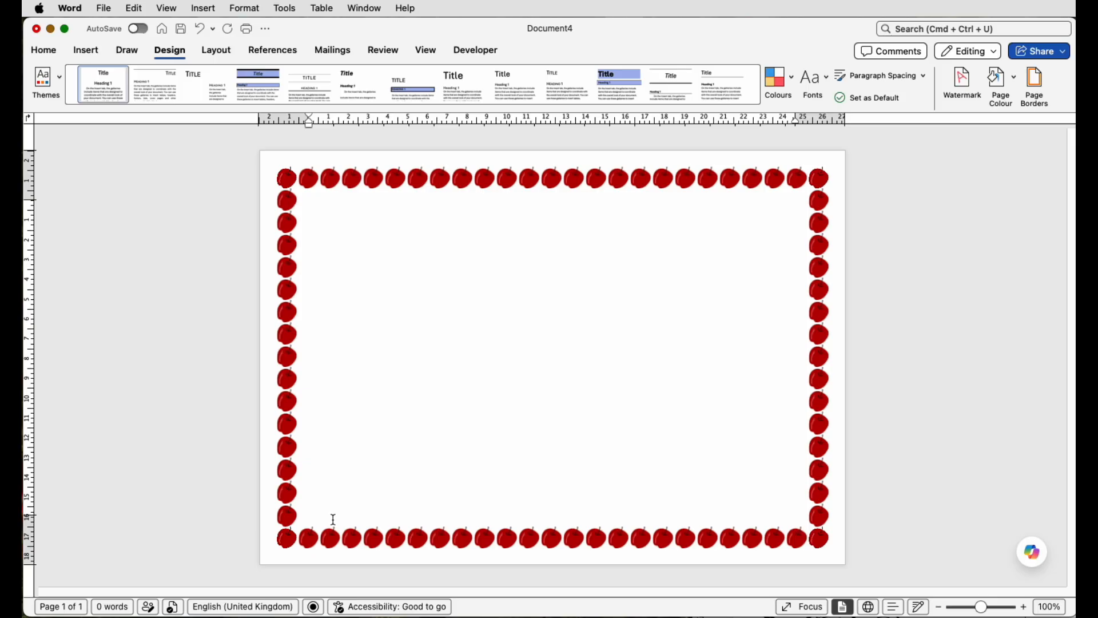
key(super+z)
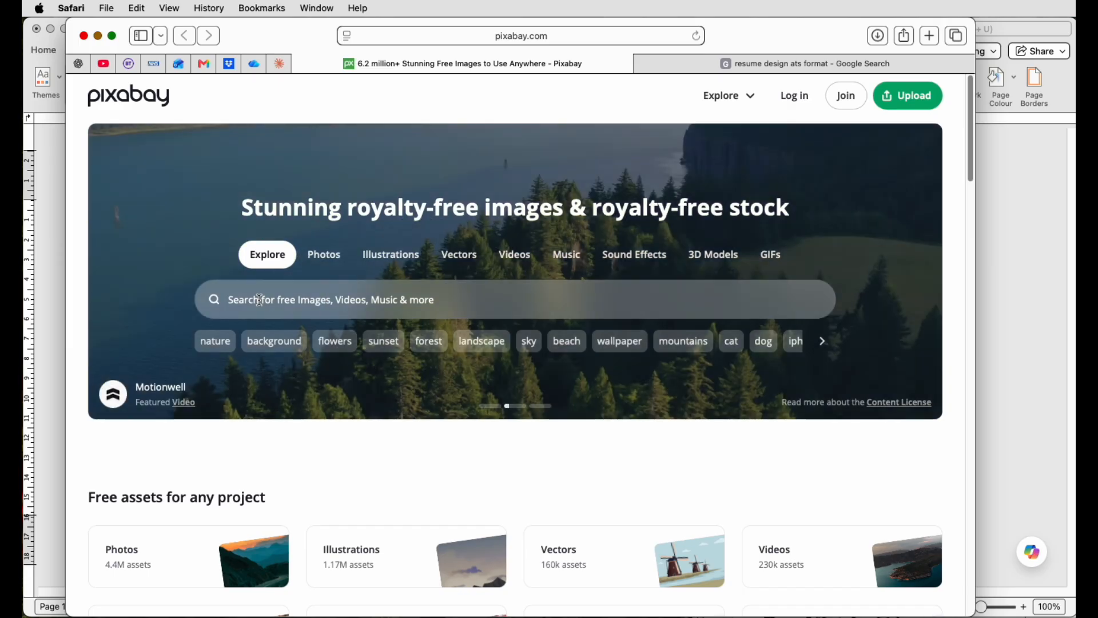
Step: Switch to Pixabay in the browser, search for rectangle frame graphics and browse the results
click(250, 299)
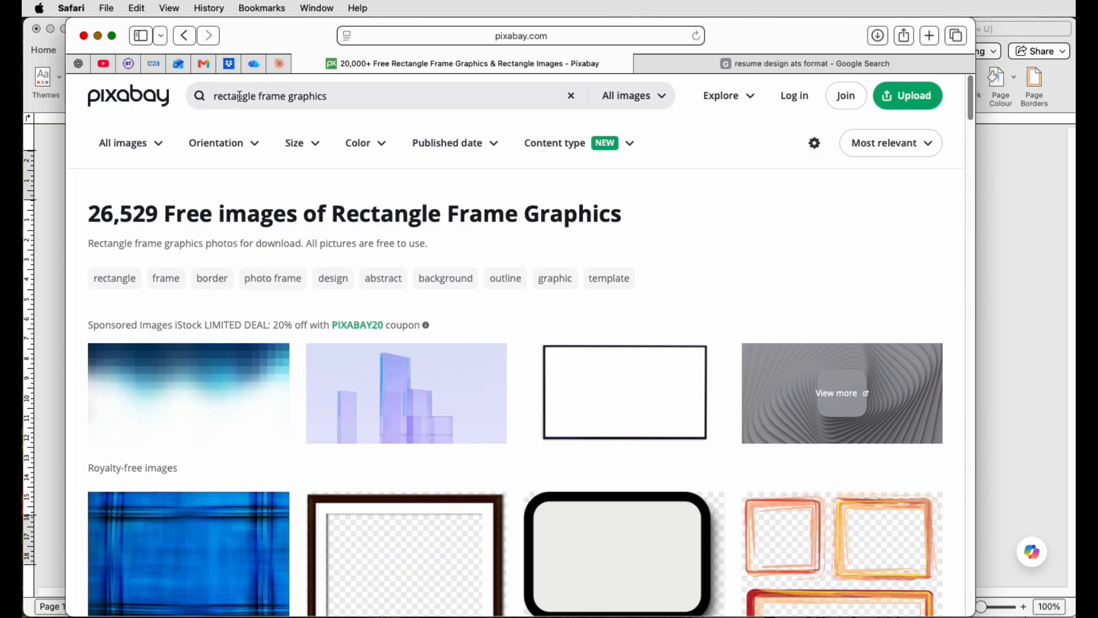
scroll(347, 276, down, 8)
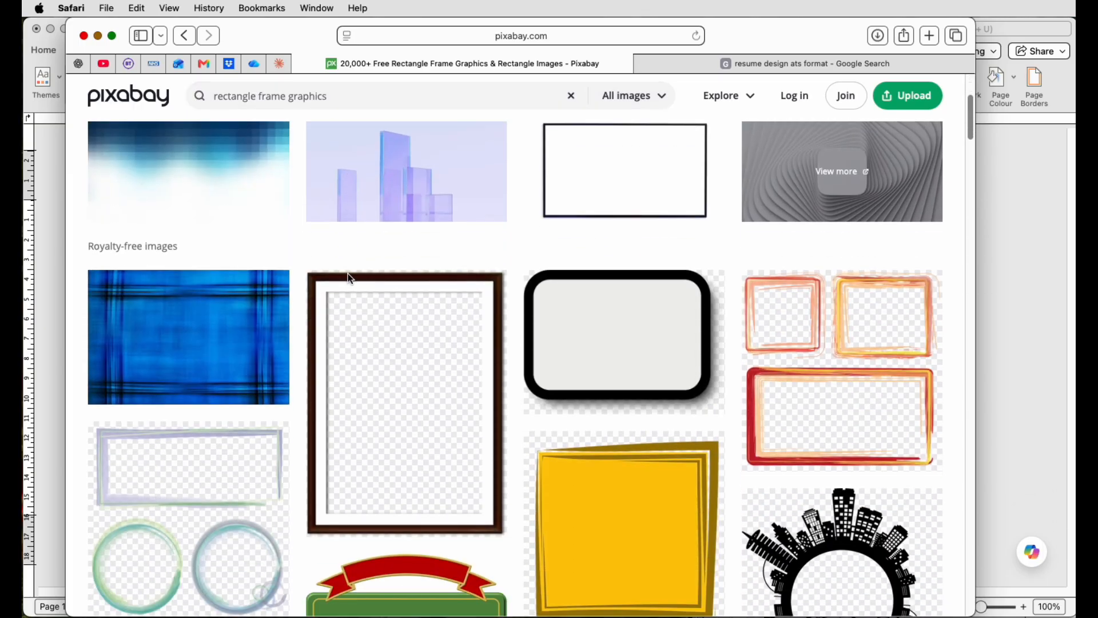
scroll(348, 278, down, 15)
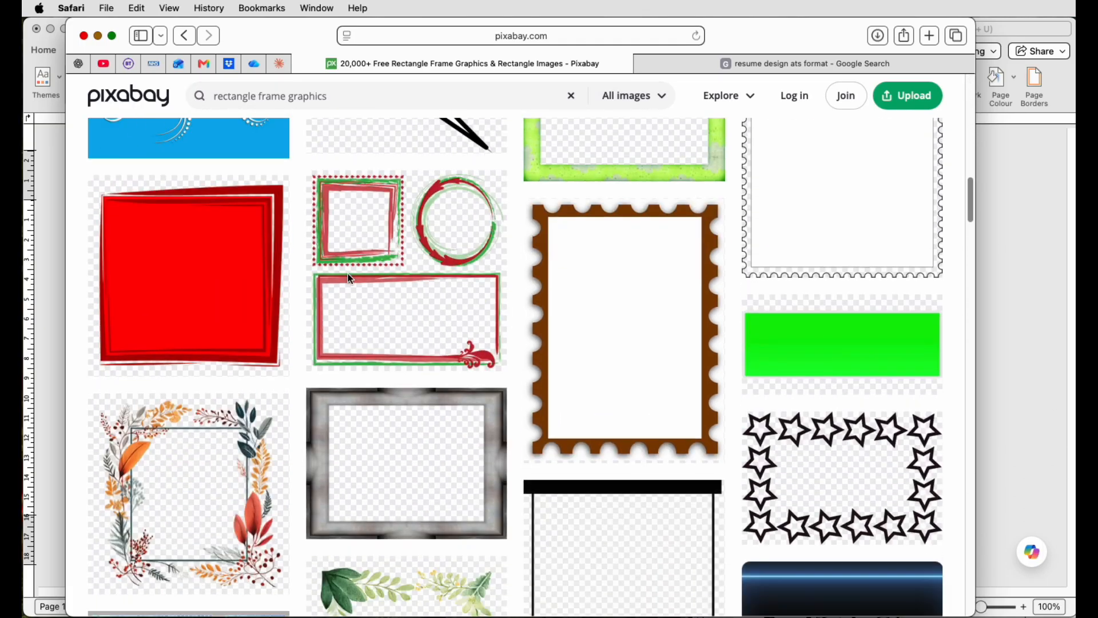
scroll(350, 279, down, 15)
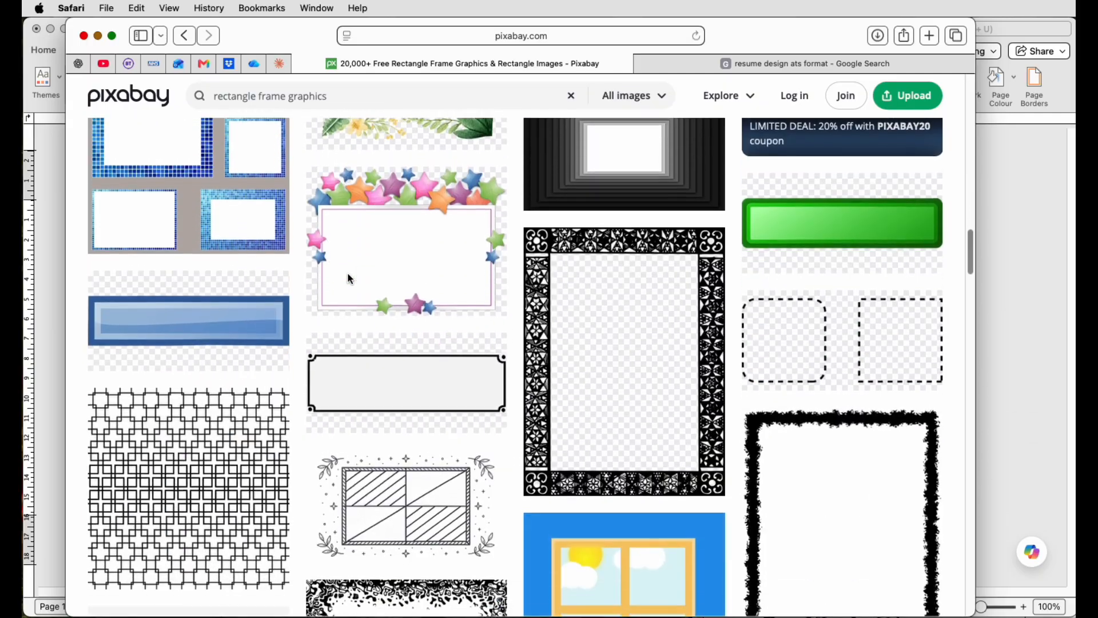
scroll(350, 278, down, 15)
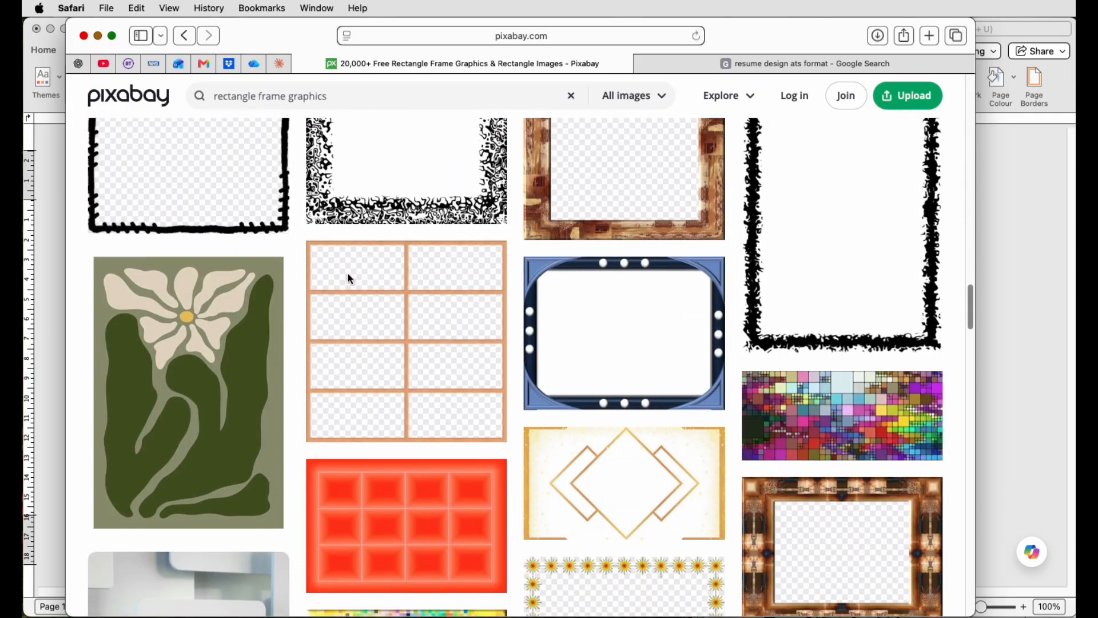
scroll(350, 279, down, 15)
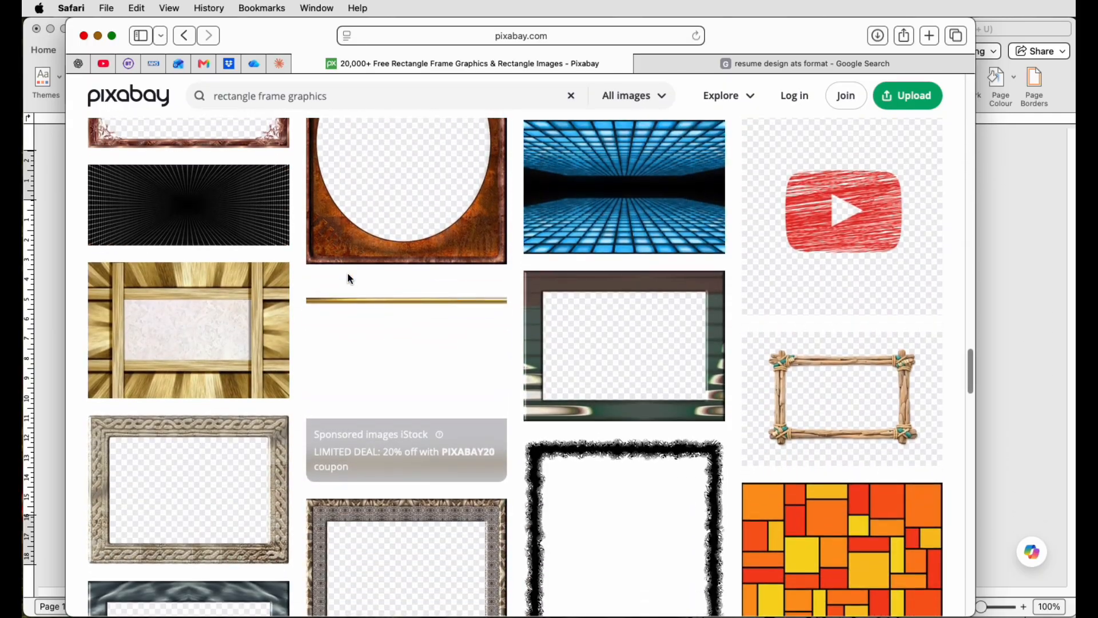
scroll(350, 279, down, 15)
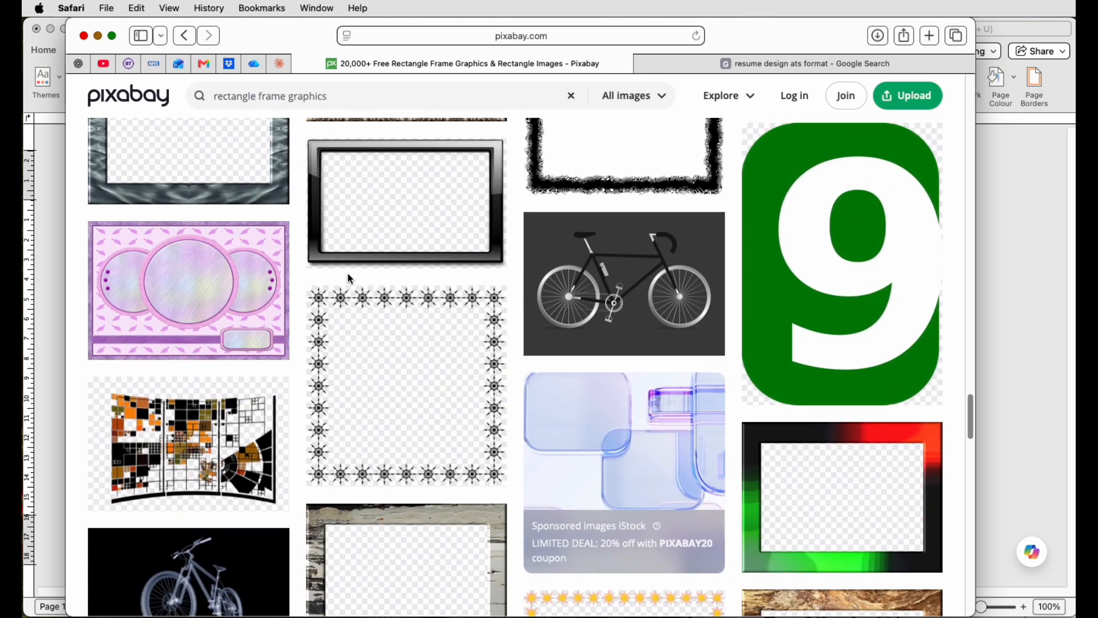
scroll(350, 278, down, 5)
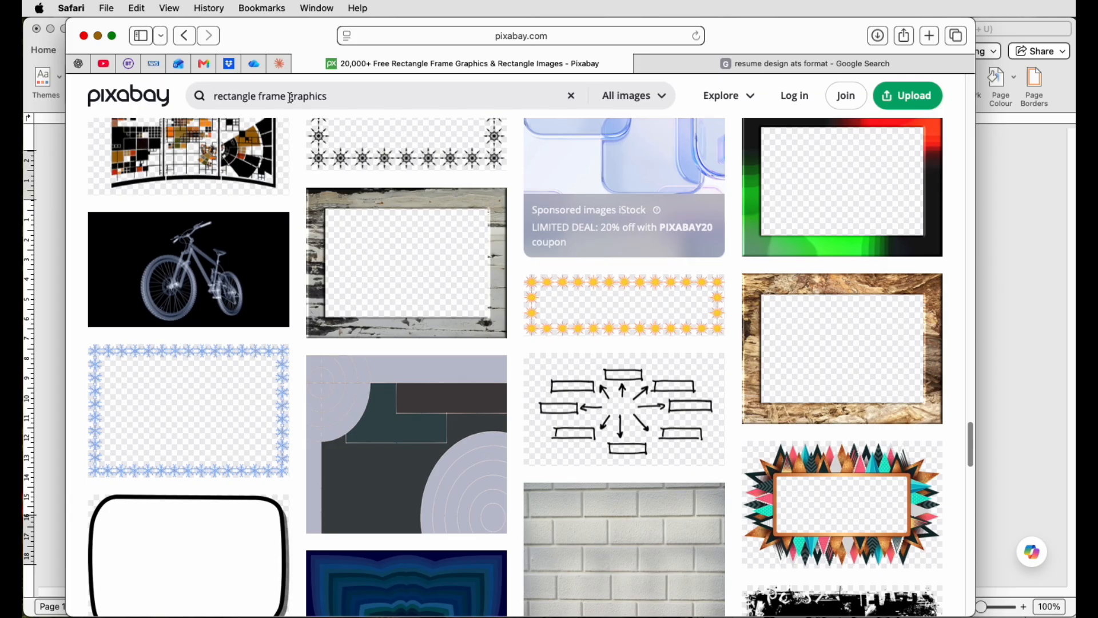
mouse_move(395, 315)
scroll(395, 315, down, 10)
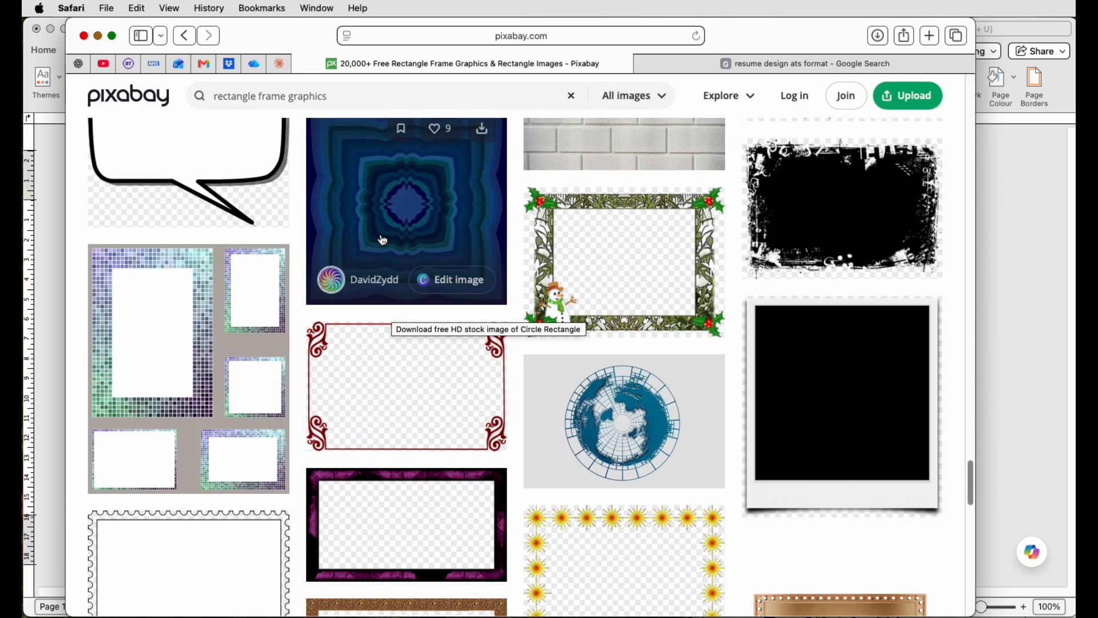
Step: Replace the search with the recent leaf flourish search and browse its results
drag(329, 97, 210, 98)
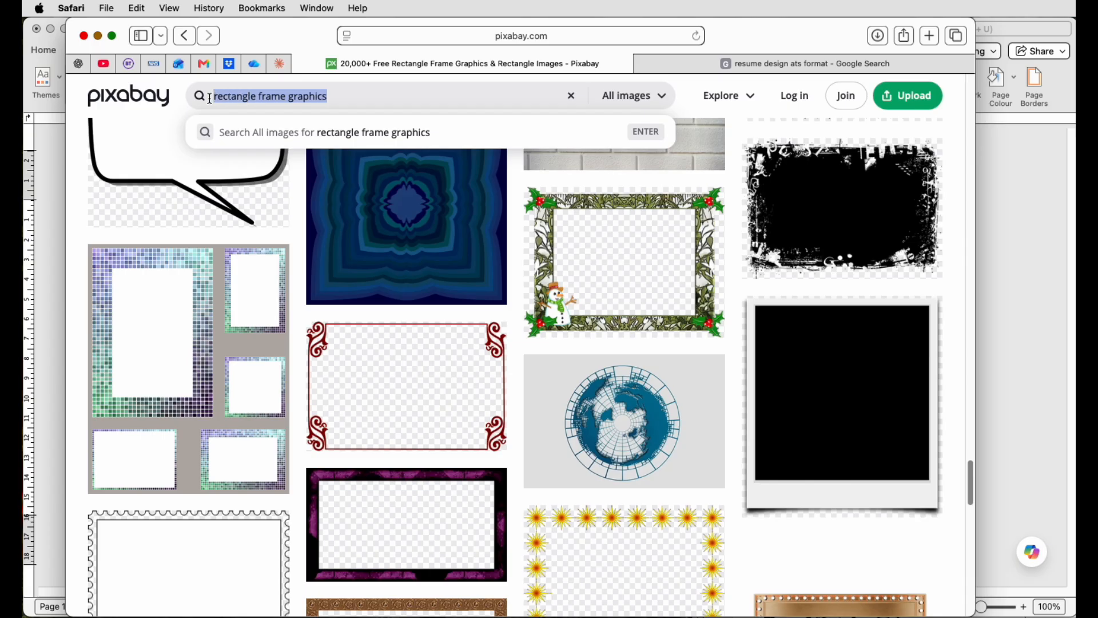
key(BackSpace)
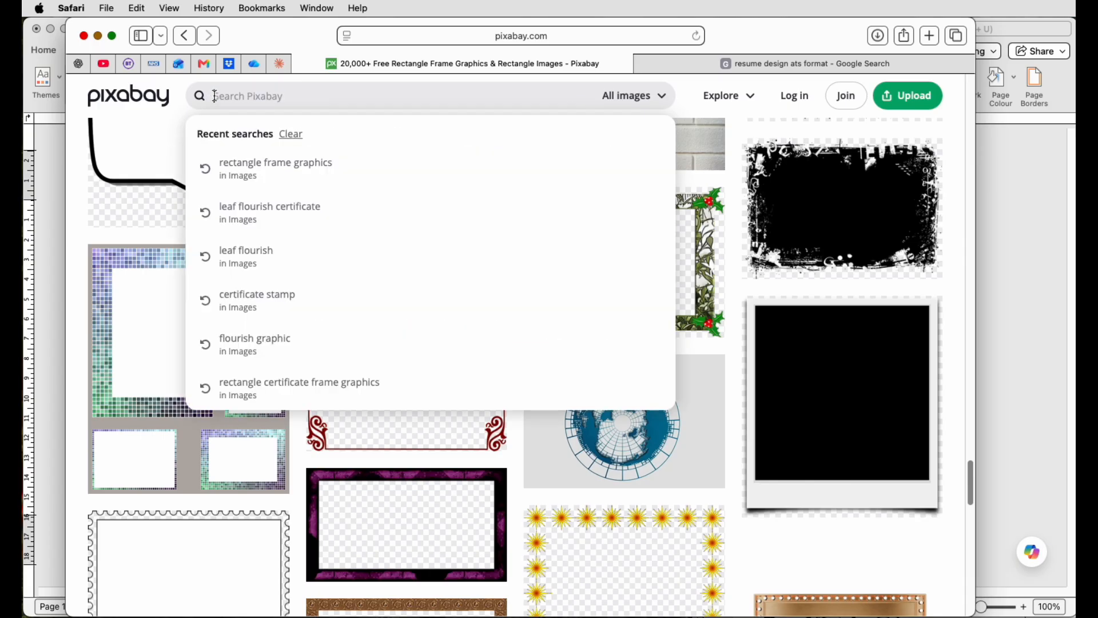
click(246, 254)
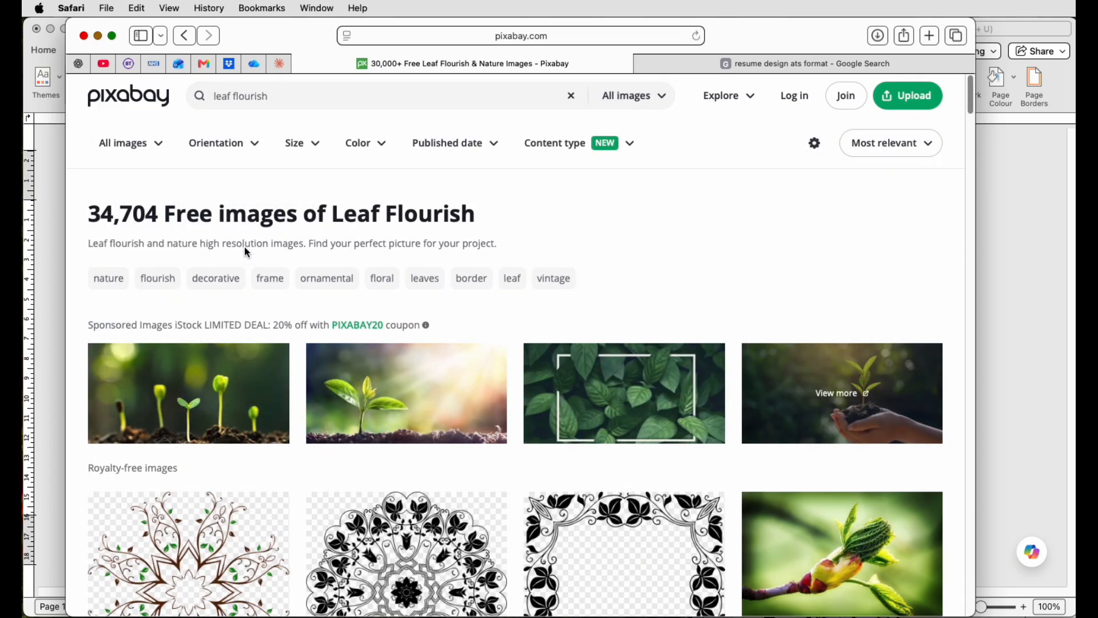
scroll(246, 253, down, 5)
scroll(369, 280, down, 5)
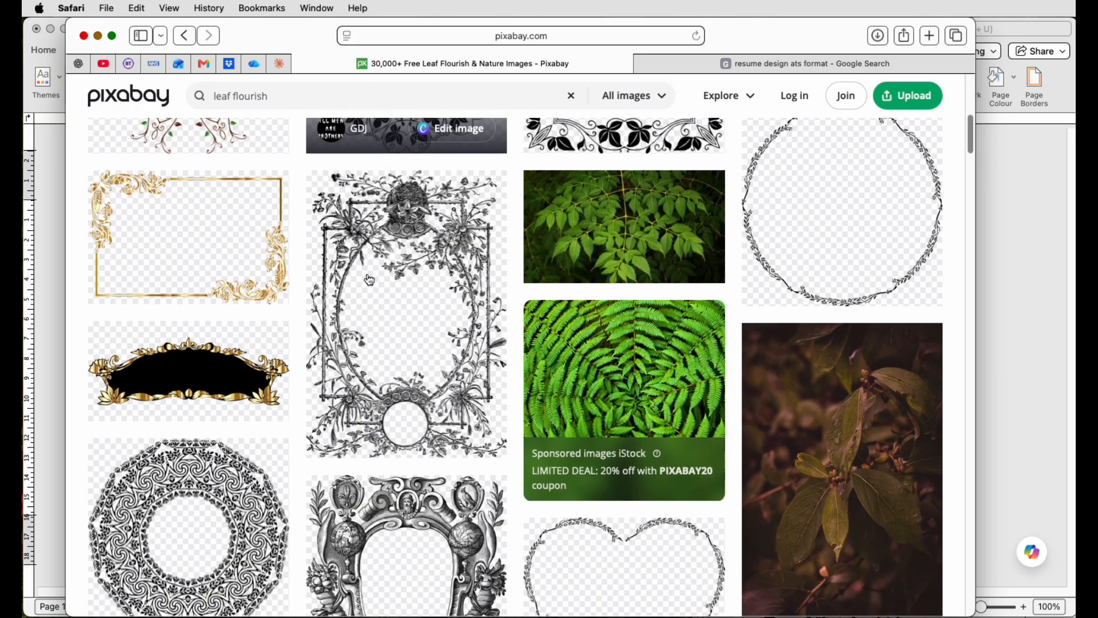
scroll(369, 279, down, 12)
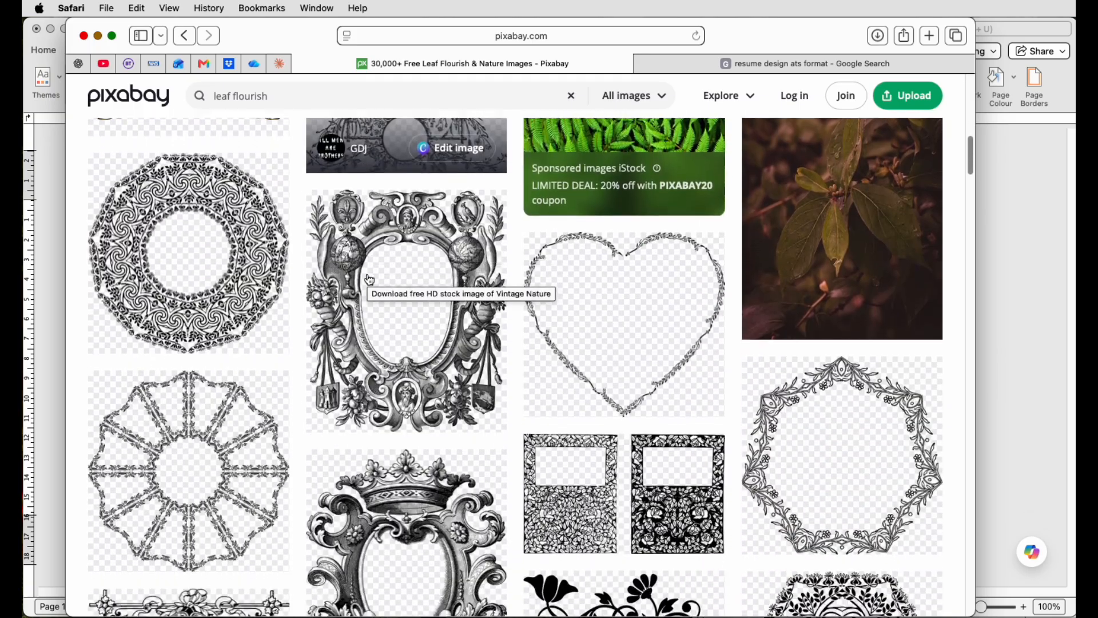
scroll(369, 280, down, 8)
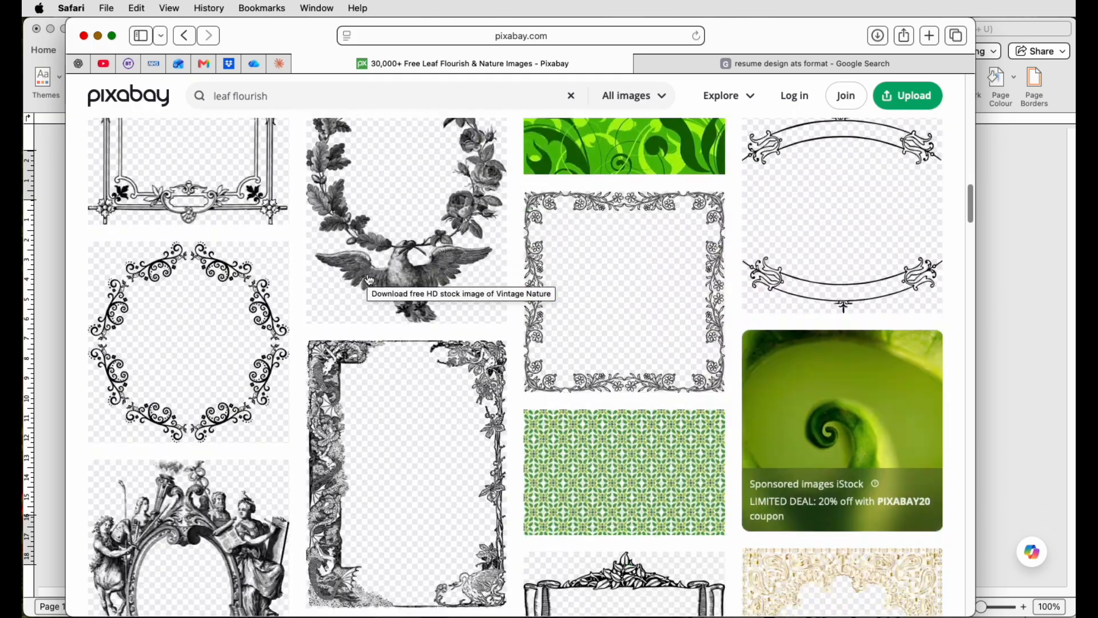
scroll(366, 272, down, 12)
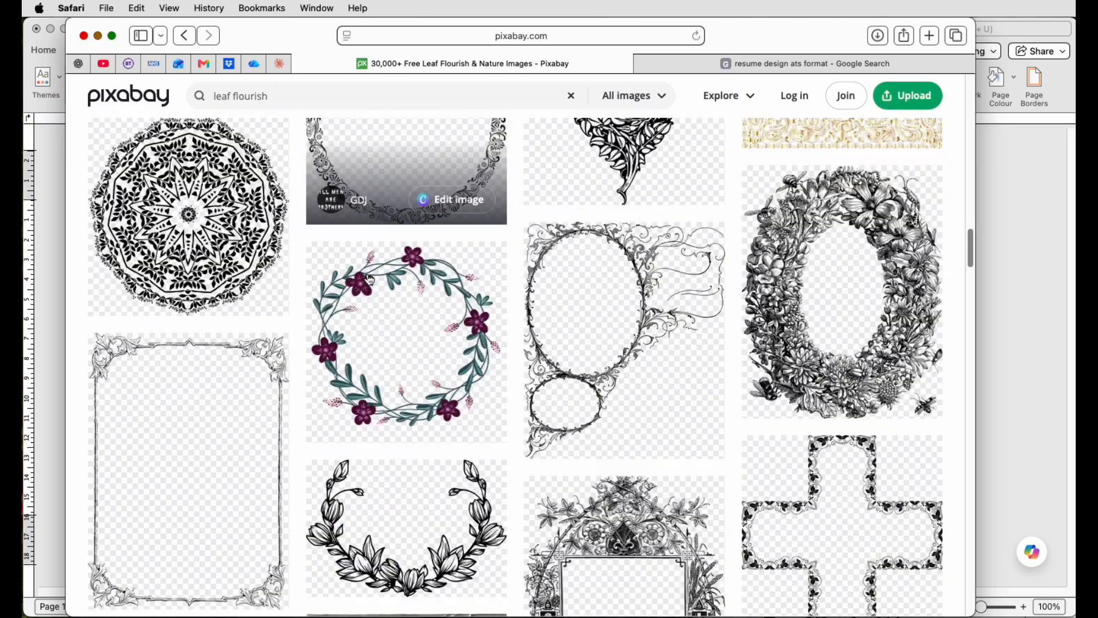
Step: Rerun the recent flourish graphic search and browse its results
click(229, 96)
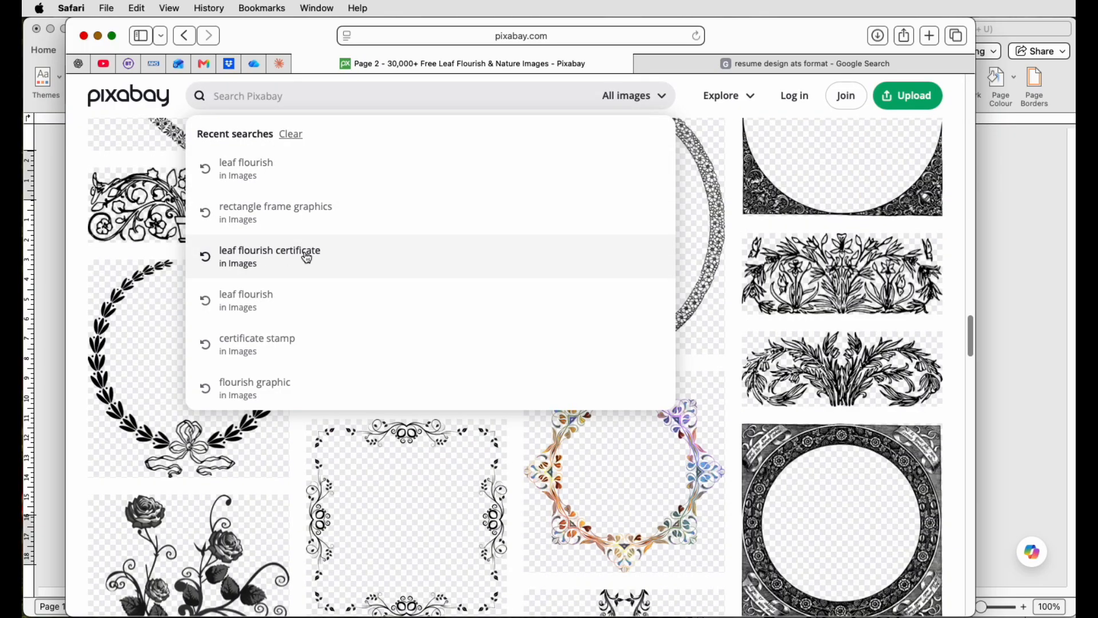
click(275, 390)
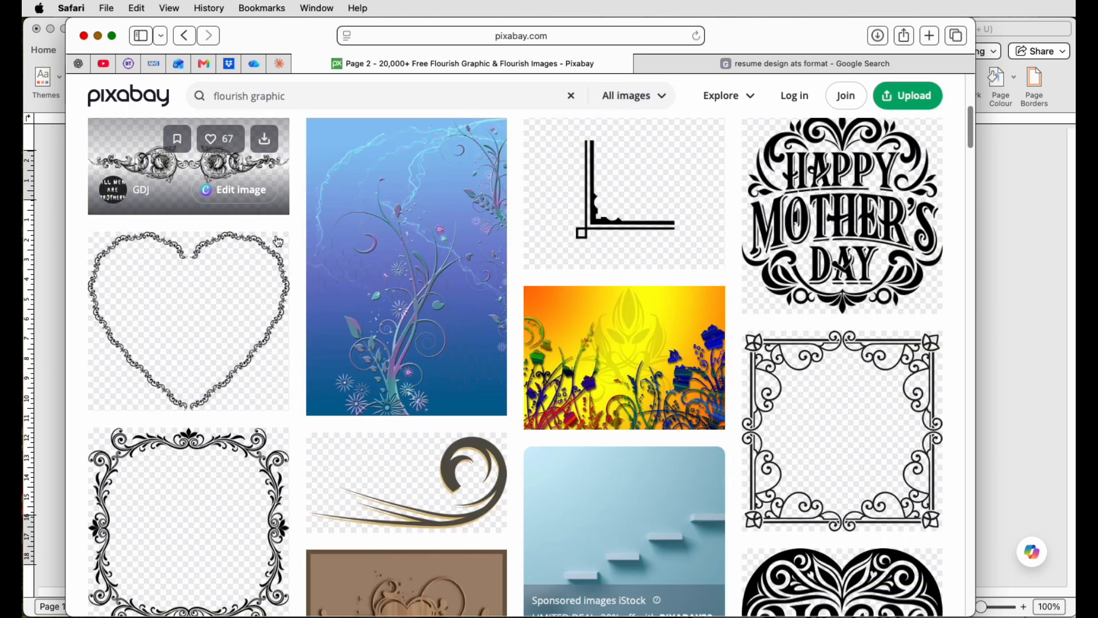
scroll(309, 273, down, 15)
scroll(312, 272, down, 5)
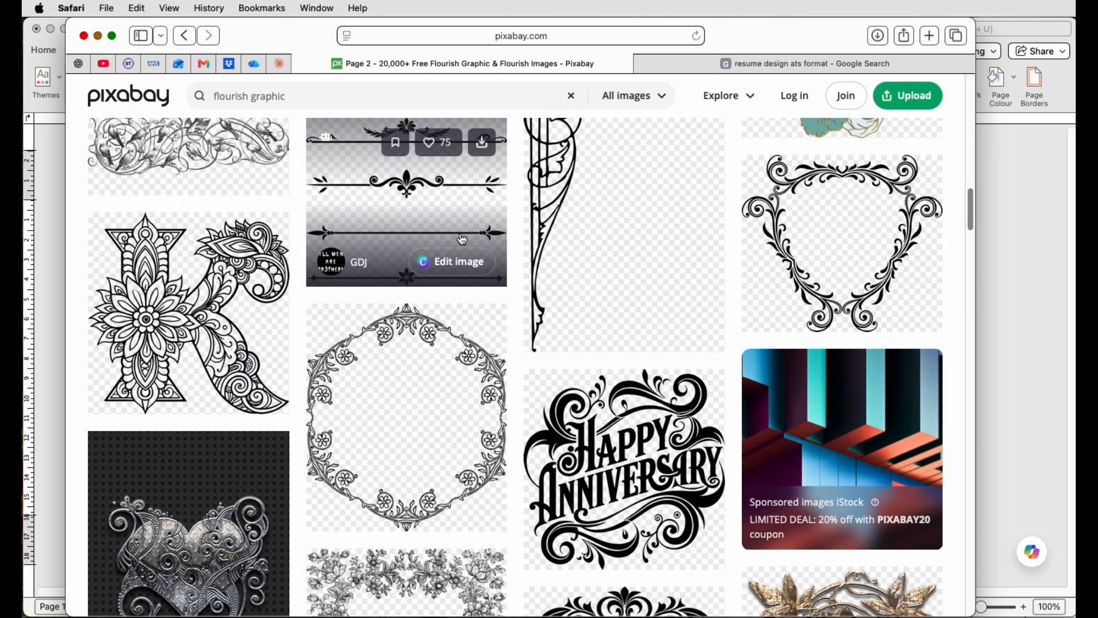
Step: Open the flourish divider graphic by GDJ and download it as a Medium PNG, 1280 × 1080
click(437, 232)
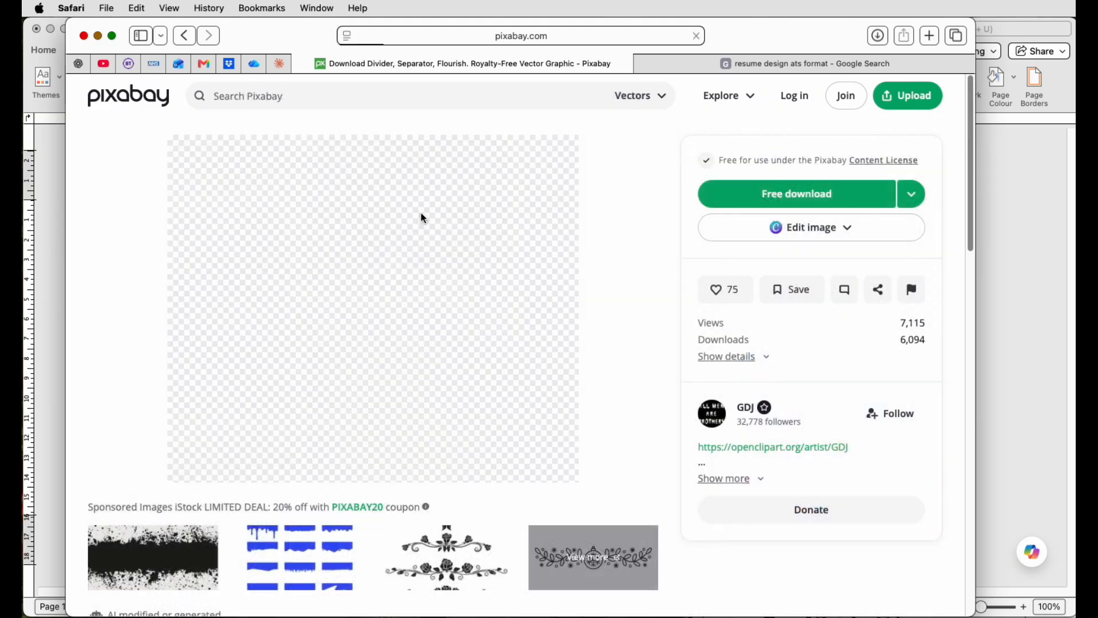
click(421, 213)
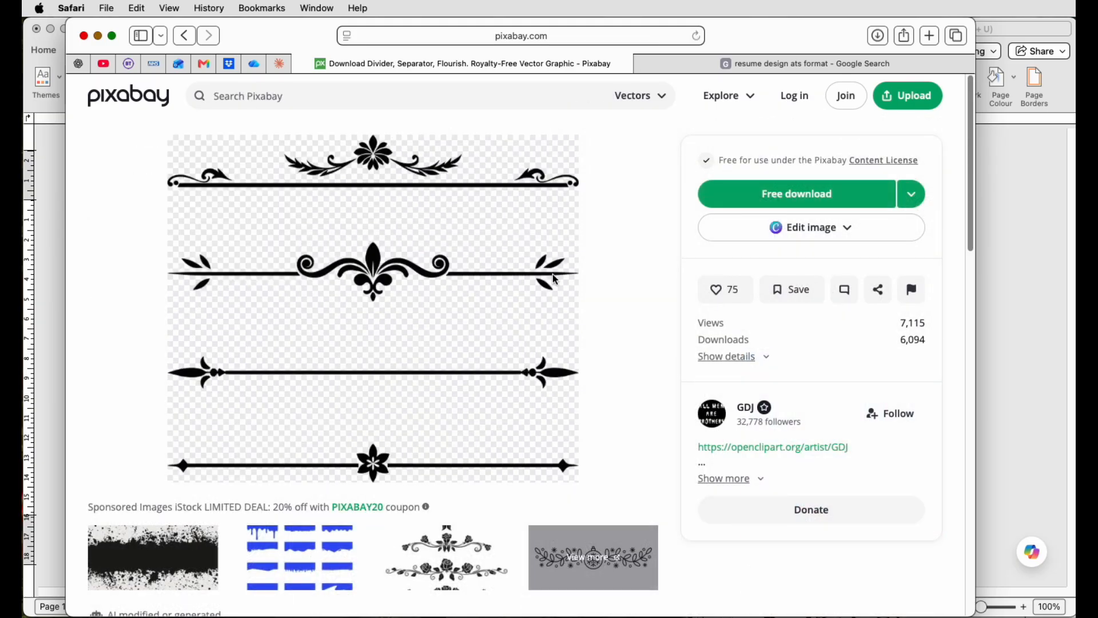
click(911, 200)
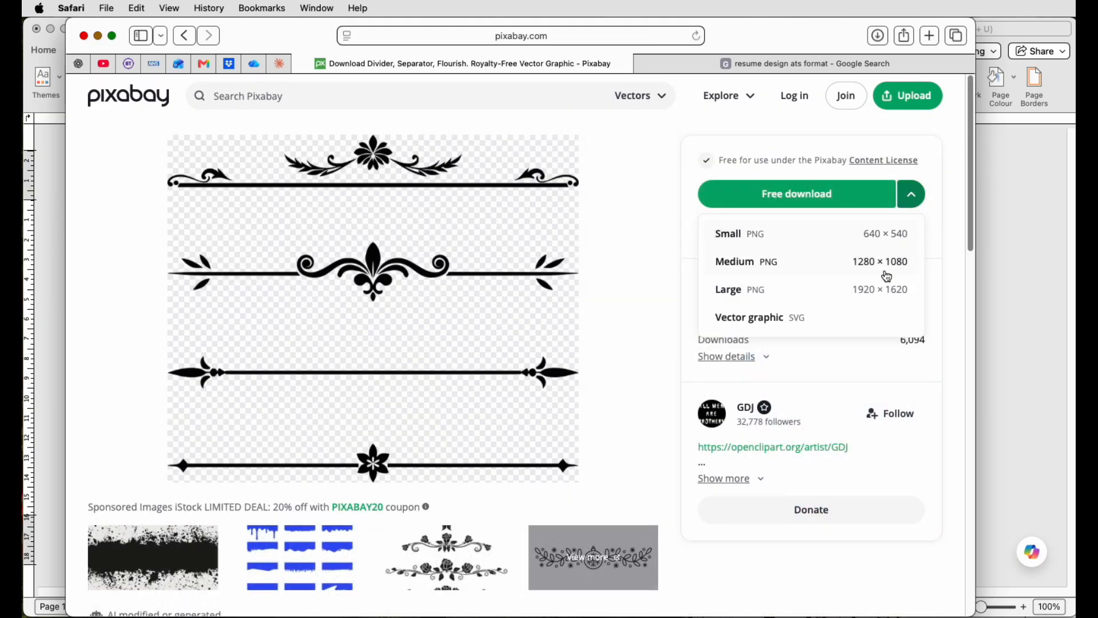
click(750, 265)
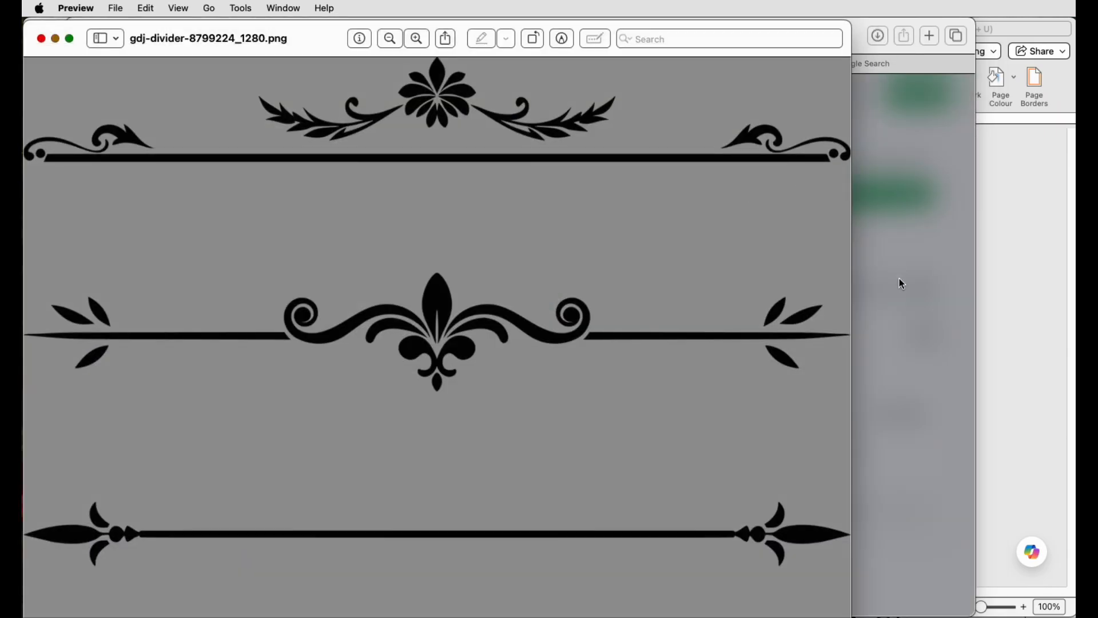
Step: Return to Word and insert the picture rebeccaread-victorian-2465406_1920.png from the Downloads folder
click(901, 284)
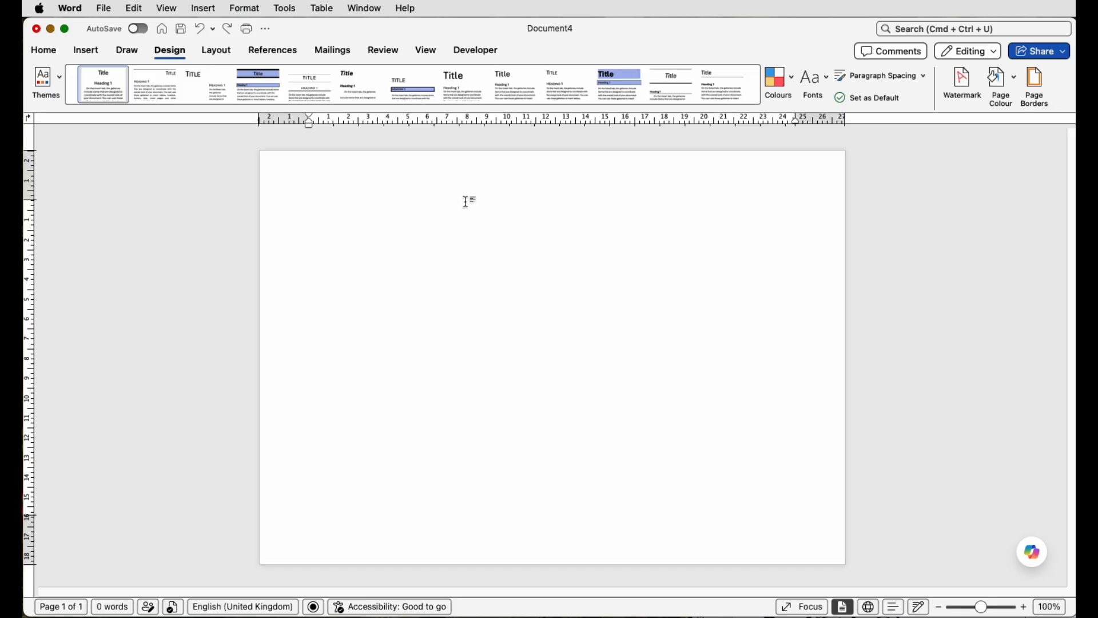
click(91, 52)
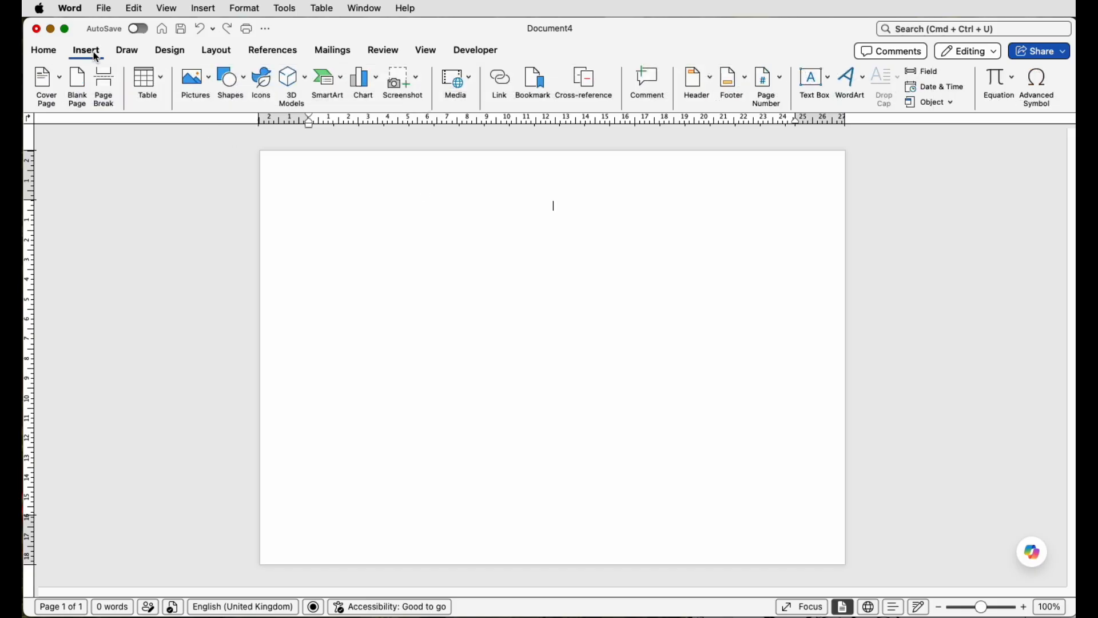
click(199, 91)
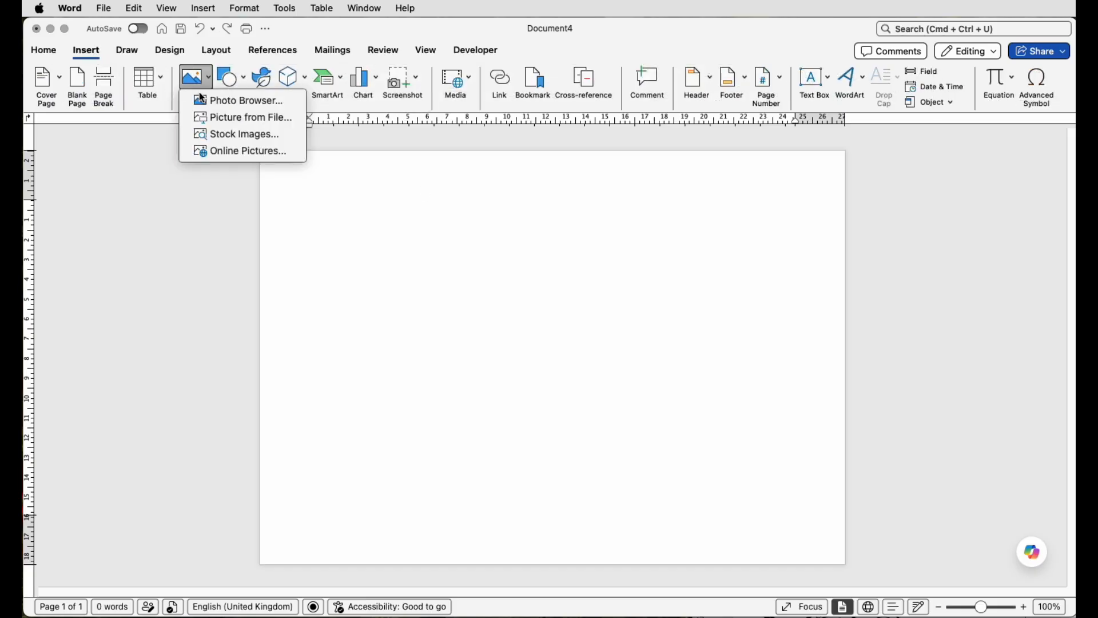
click(227, 122)
click(334, 170)
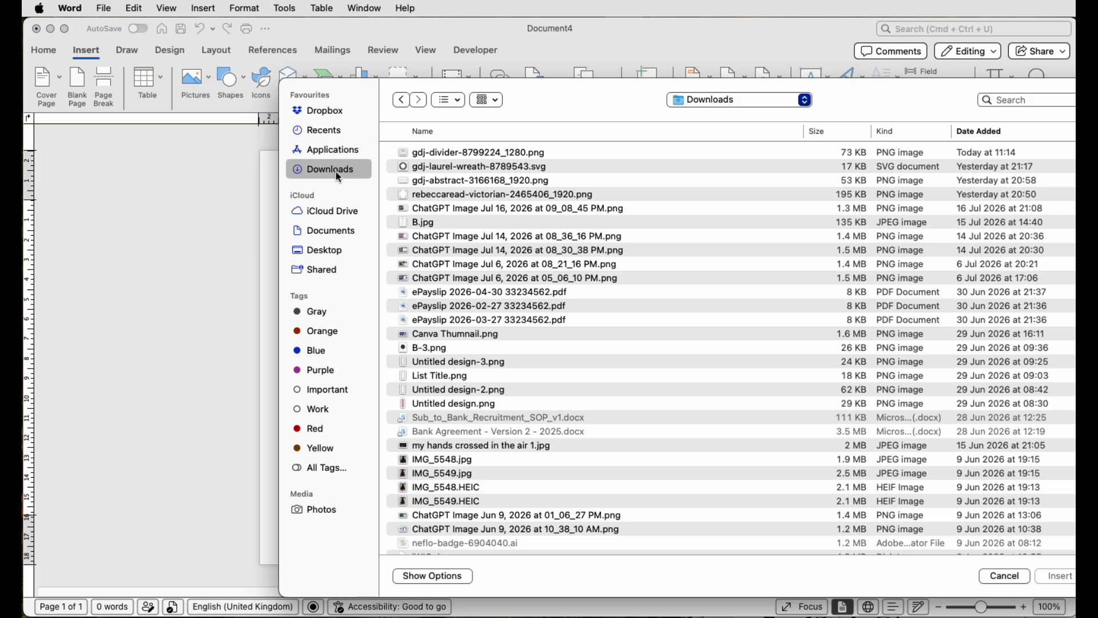
click(469, 195)
click(1048, 578)
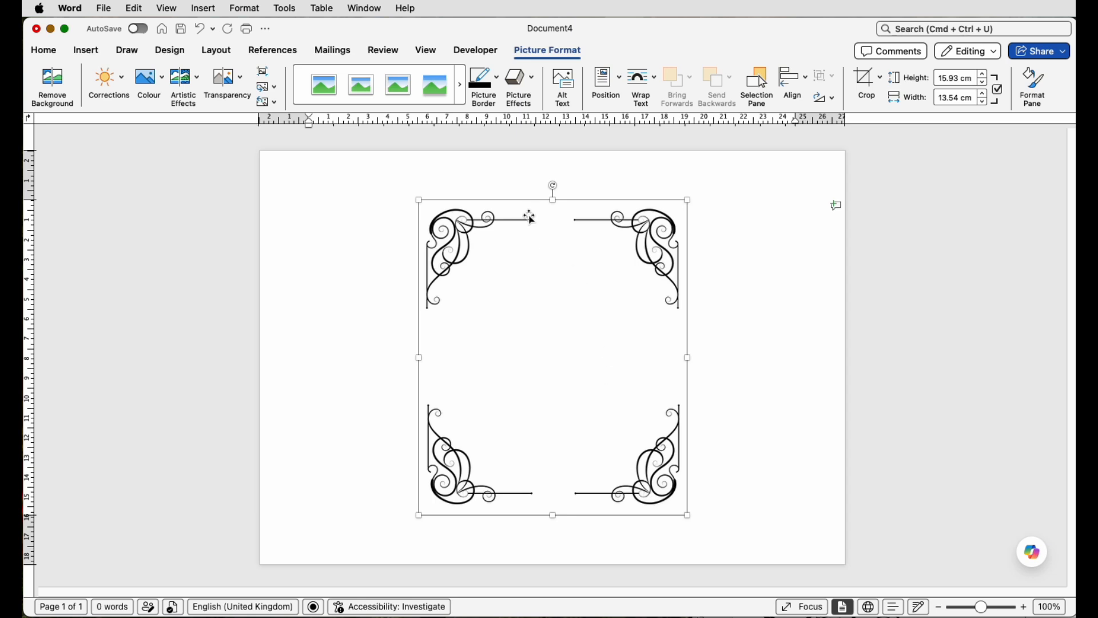
Step: Rotate the corner frame picture a quarter turn and set its text wrapping to Behind Text
drag(553, 188, 709, 357)
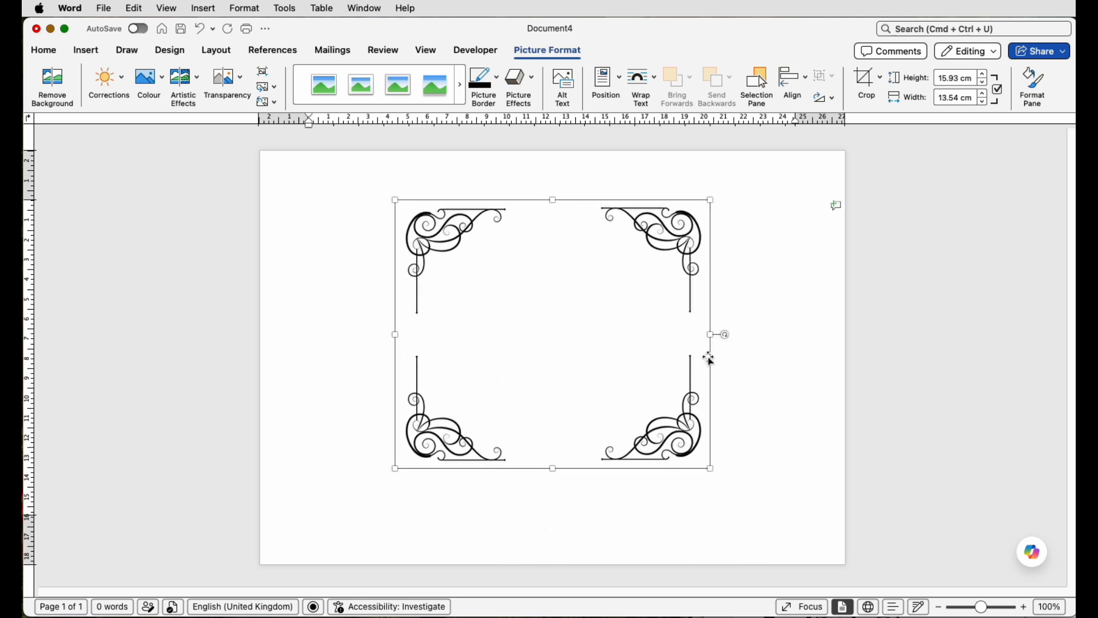
click(654, 84)
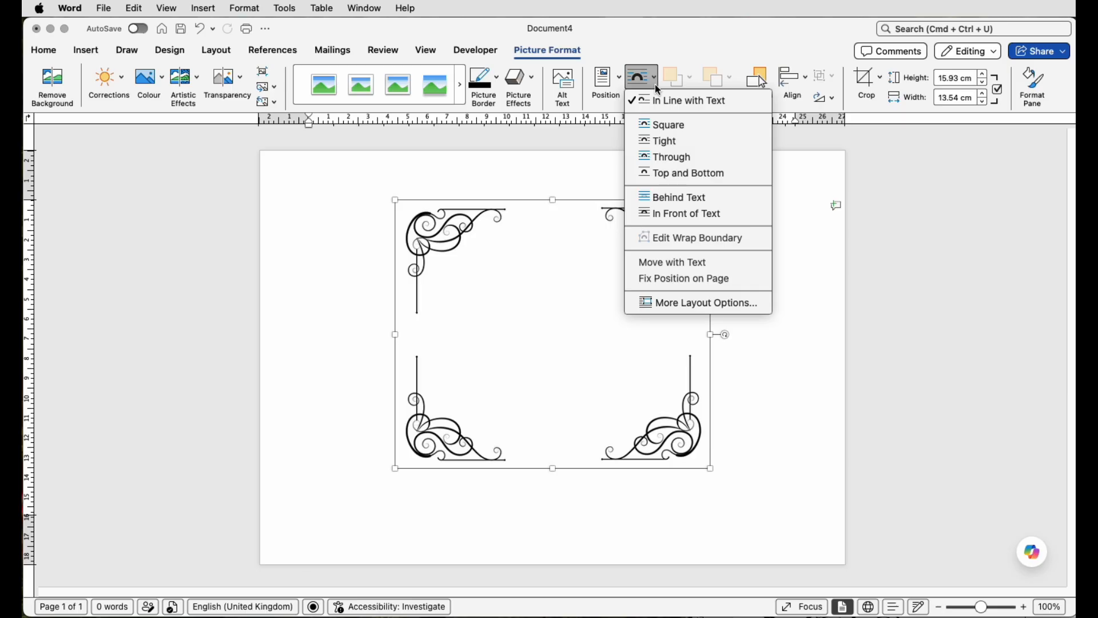
click(680, 196)
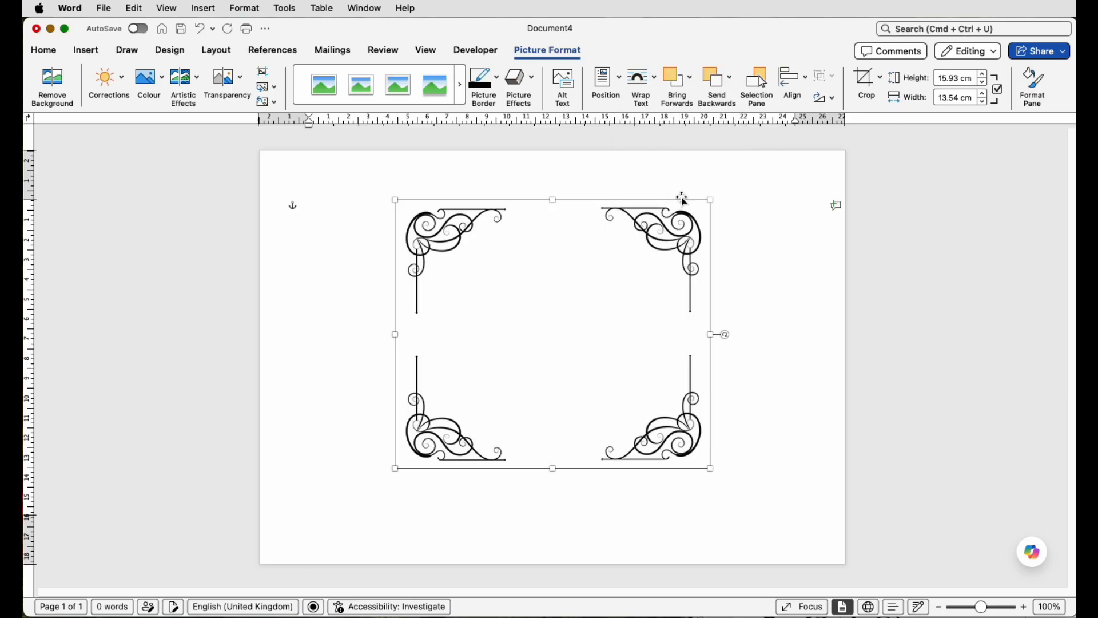
Step: Stretch and reposition the corner frame picture so it fills the whole page
drag(713, 200, 801, 193)
drag(799, 297, 845, 302)
drag(392, 299, 261, 296)
drag(483, 290, 483, 322)
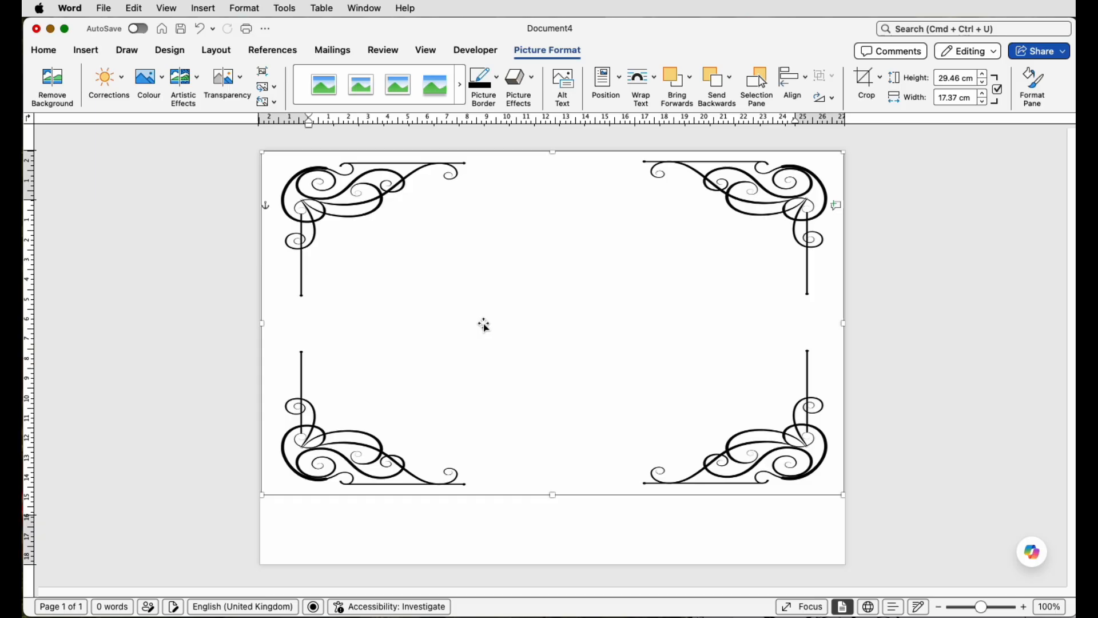
drag(553, 495, 552, 563)
drag(551, 562, 551, 564)
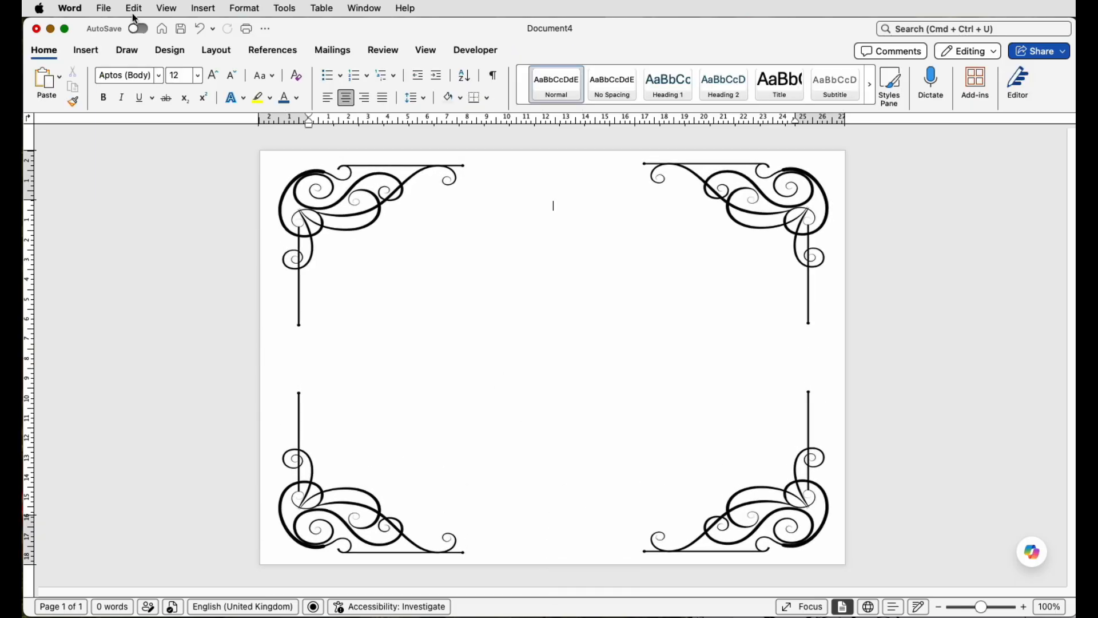
Step: Insert gdj-laurel-wreath-8789543.svg from Downloads and set its text wrapping to In Front of Text
click(84, 52)
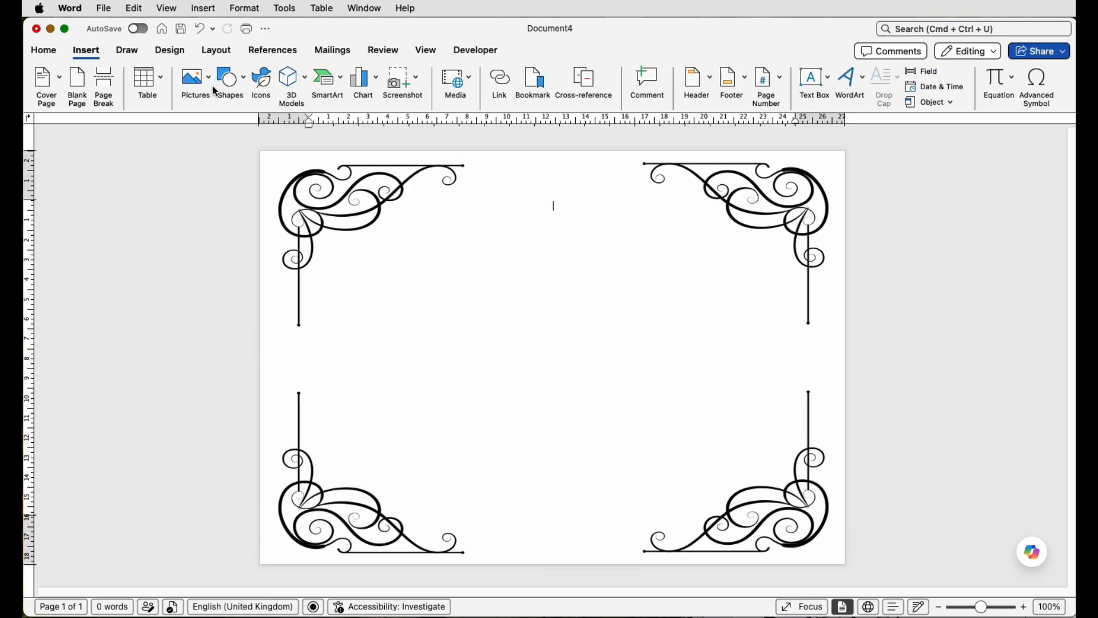
click(206, 84)
click(217, 115)
click(443, 167)
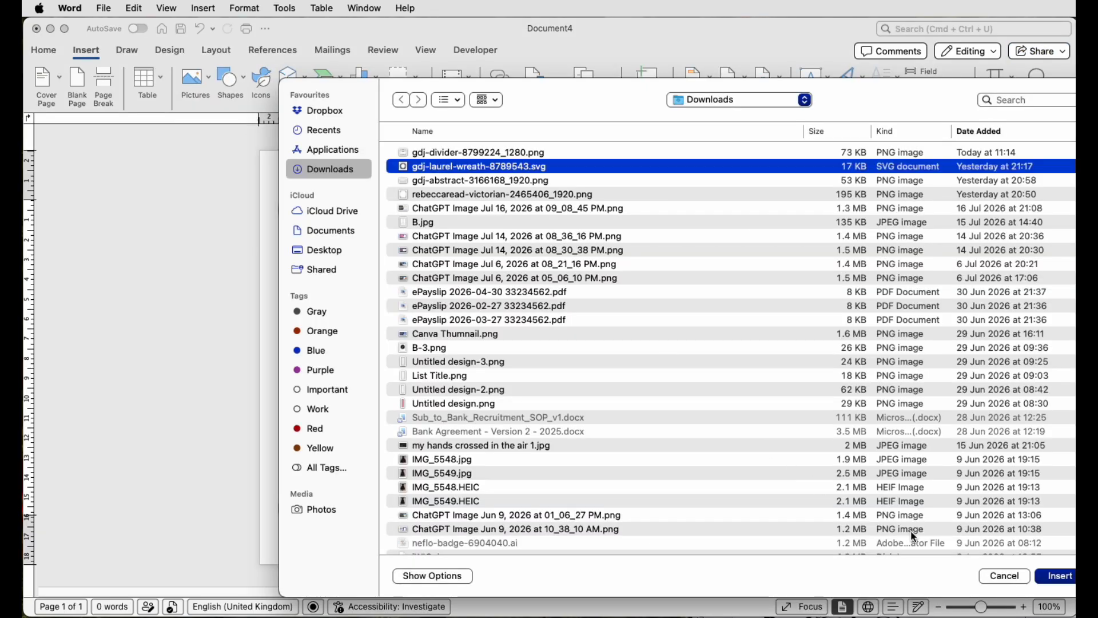
click(1057, 576)
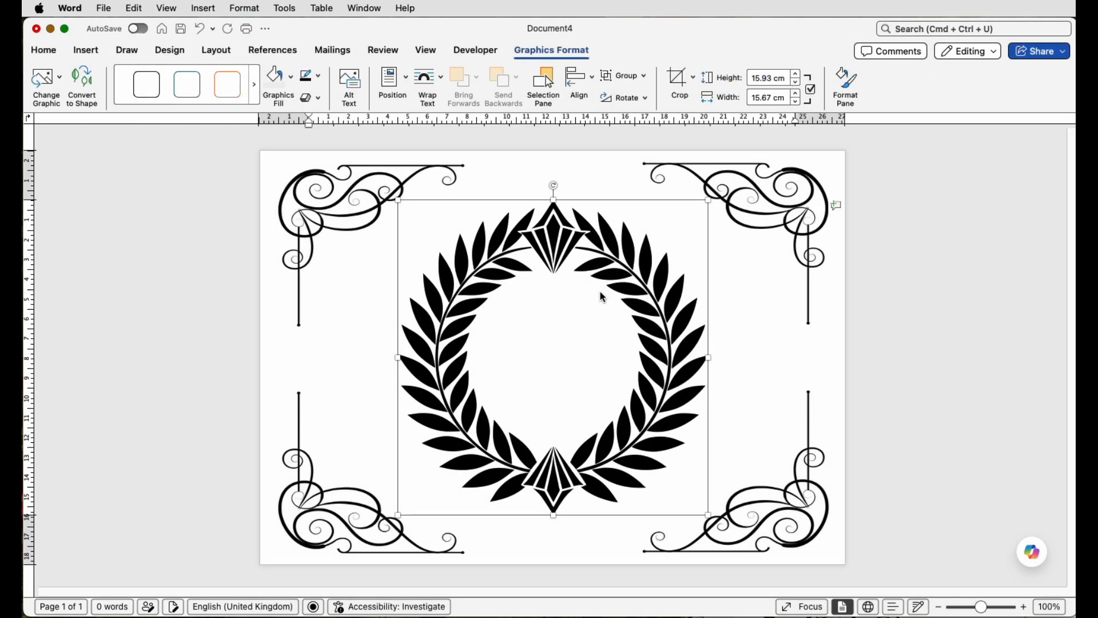
click(428, 76)
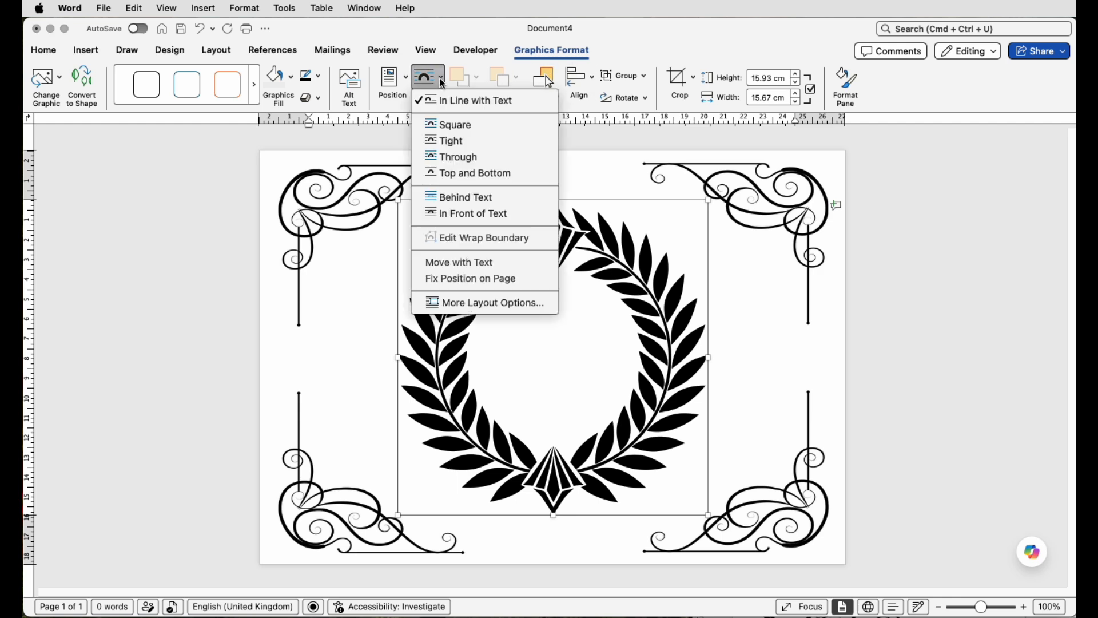
click(475, 214)
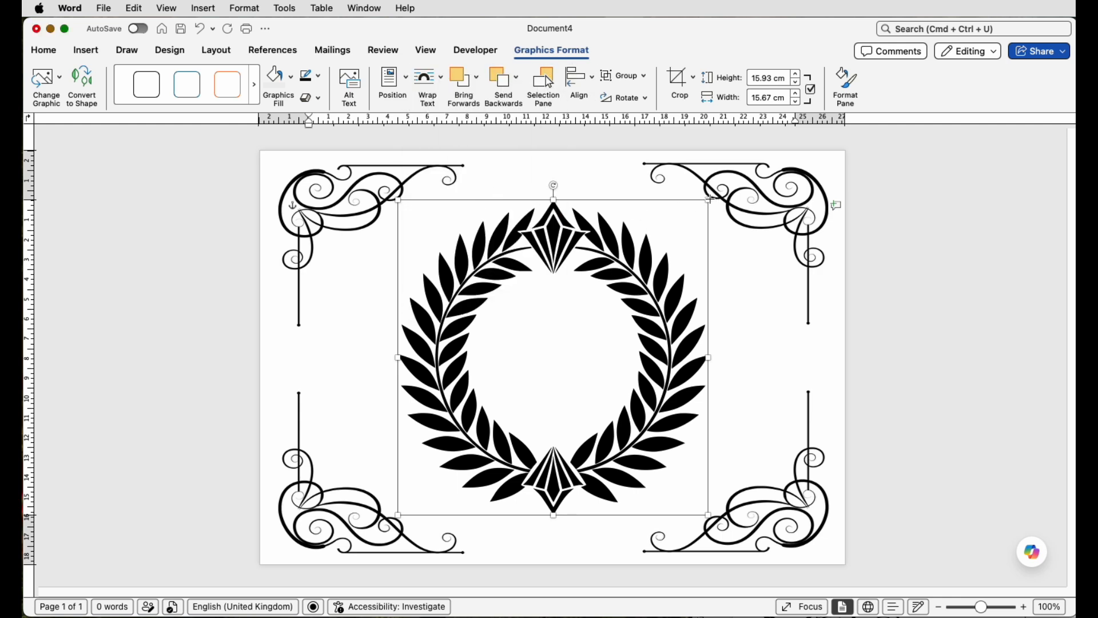
Step: Shrink the laurel wreath to a small emblem near the lower-left corner of the page
drag(709, 199, 456, 477)
click(455, 478)
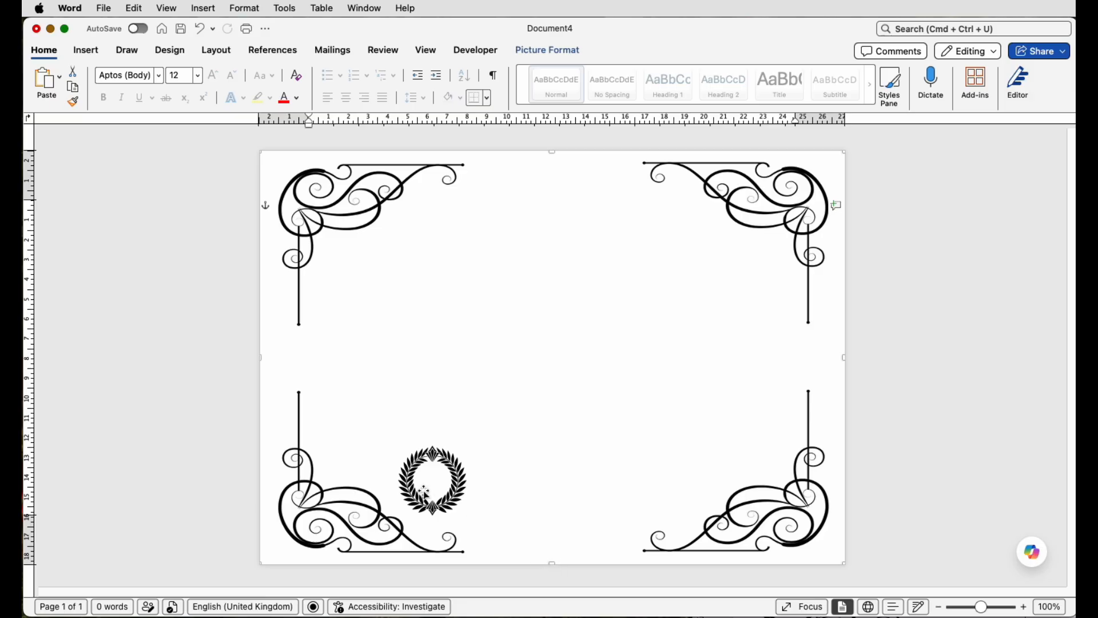
Step: Open the Selection Pane and toggle the visibility of the wreath and frame layers off and on
click(581, 53)
click(759, 83)
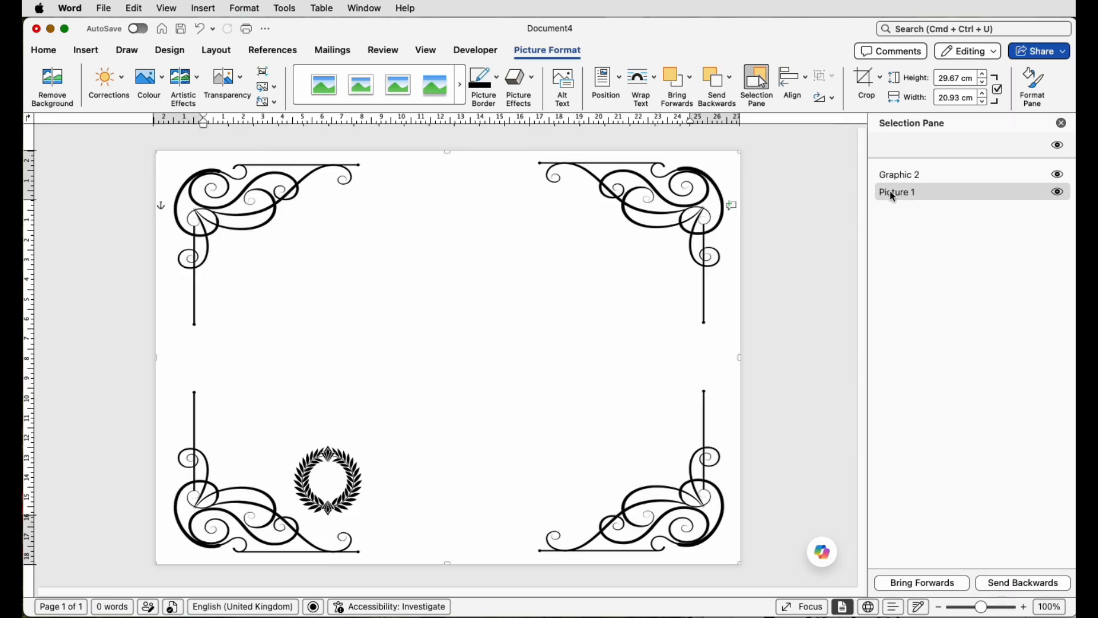
click(1059, 175)
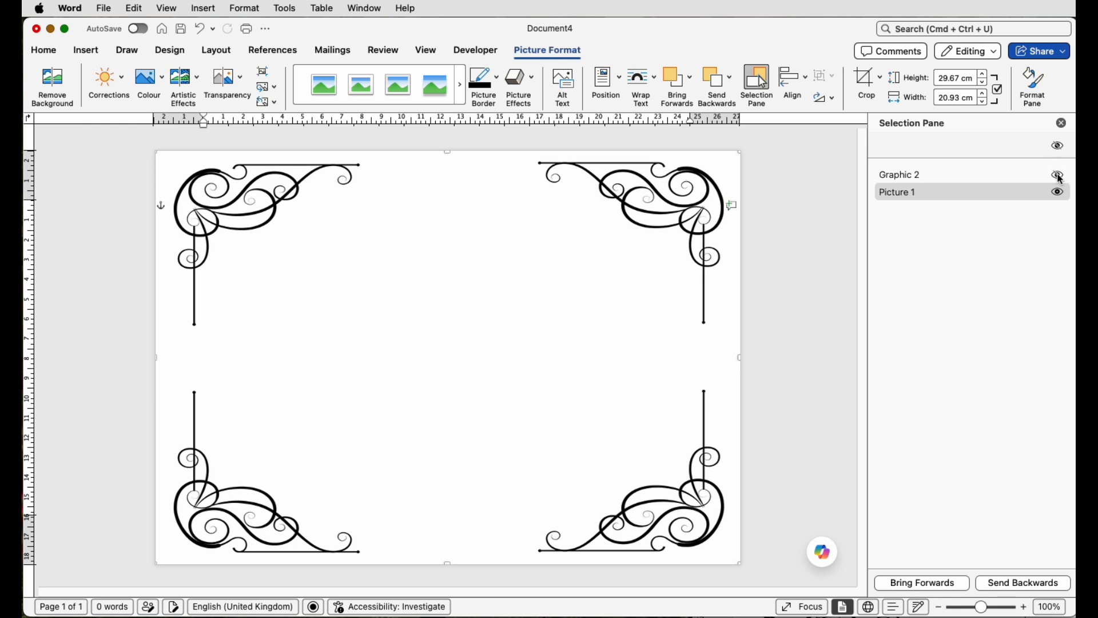
click(1059, 176)
click(1059, 176)
click(1059, 175)
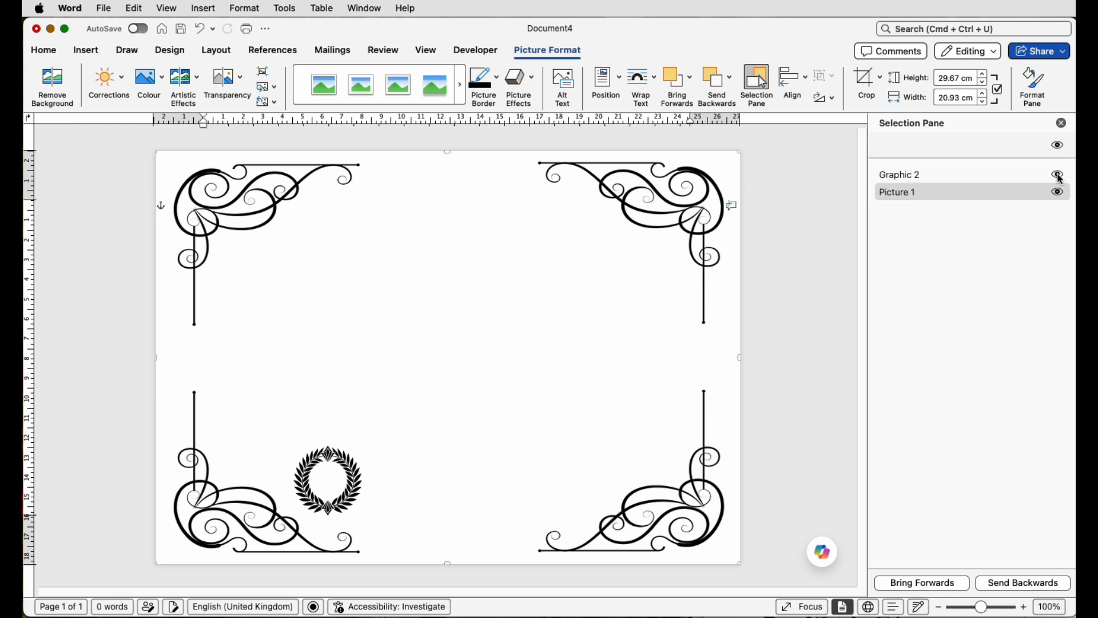
click(1058, 193)
click(1058, 193)
Step: Select the laurel wreath, centre it horizontally on the page and nudge it slightly downward
click(894, 178)
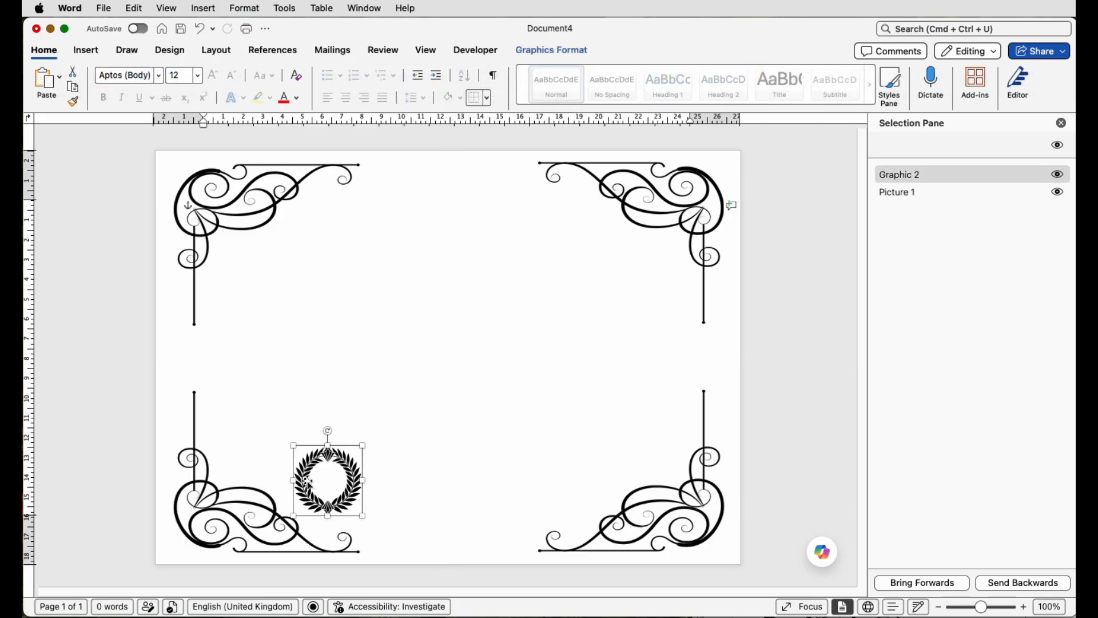
key(Right)
key(Right)
key(Right)
key(Right)
key(Right)
key(Right)
key(Right)
key(Right)
key(Right)
key(Right)
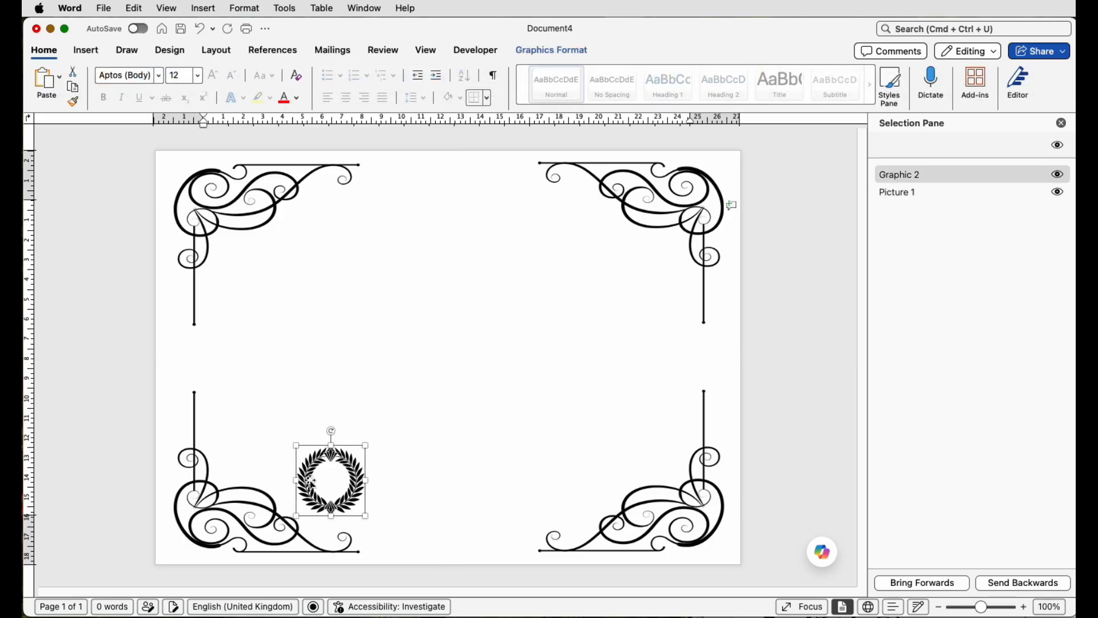
key(Right)
key(Right)
key(Right)
key(Right)
key(Right)
key(Right)
key(Right)
key(Right)
key(Right)
key(Right)
key(Right)
key(Right)
key(Right)
key(Right)
key(Right)
key(Right)
key(Right)
key(Right)
key(Right)
key(Right)
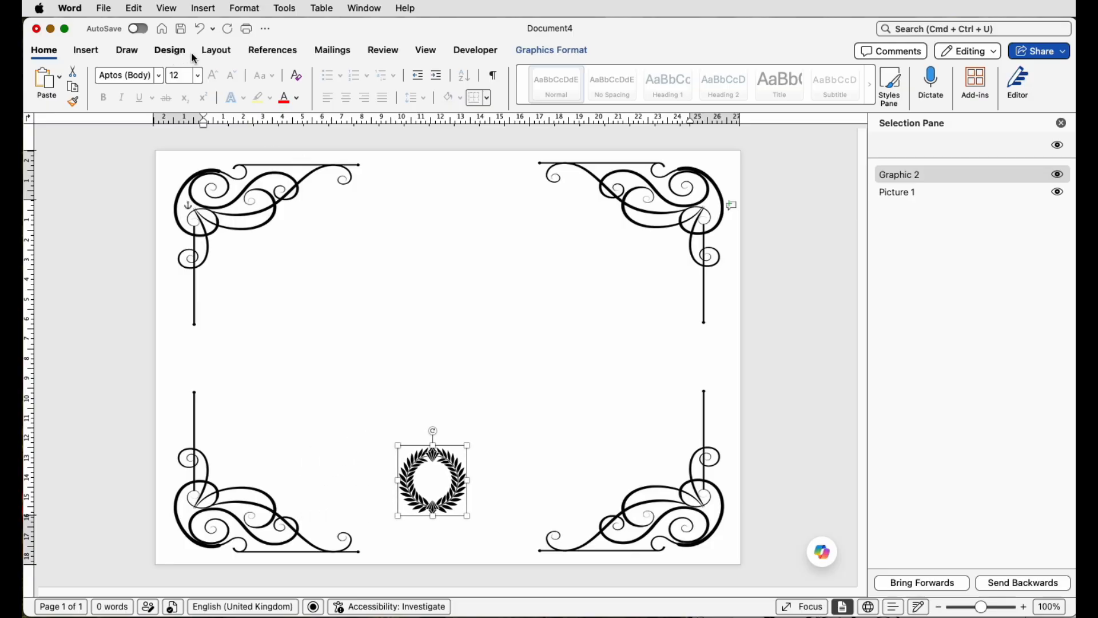
click(217, 52)
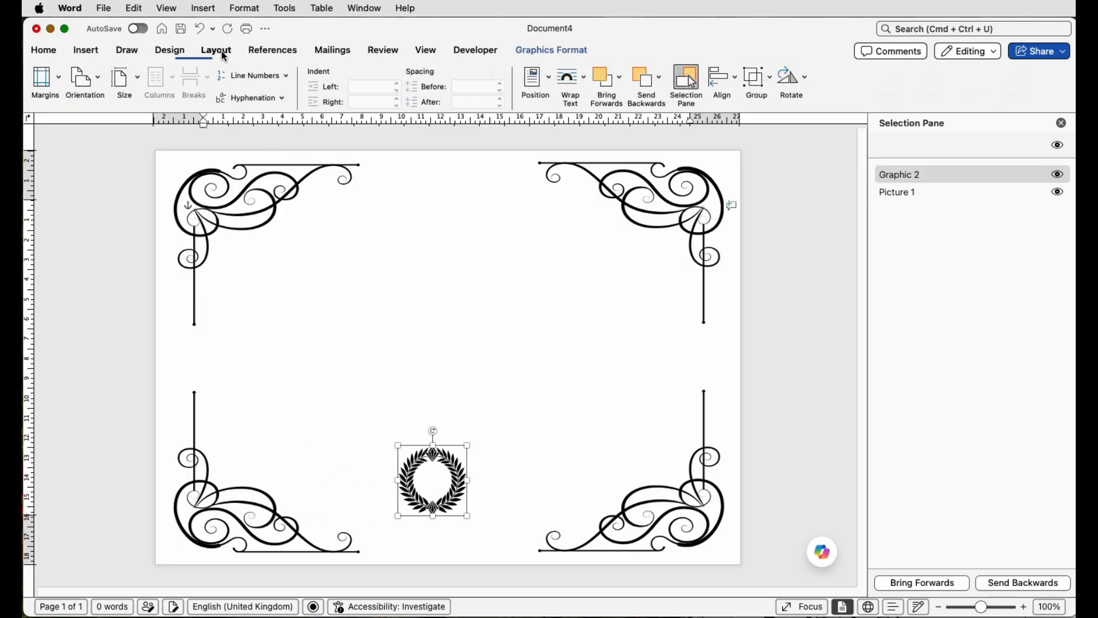
click(724, 79)
click(737, 117)
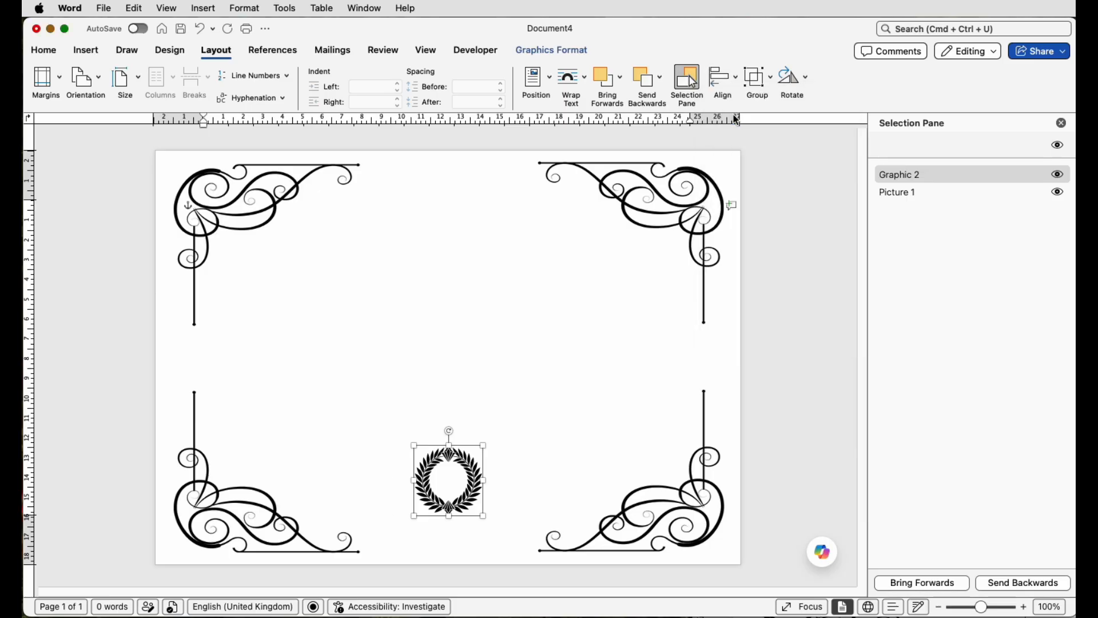
key(Down)
key(Down)
key(Down)
key(Down)
key(Down)
key(Down)
key(Down)
key(Down)
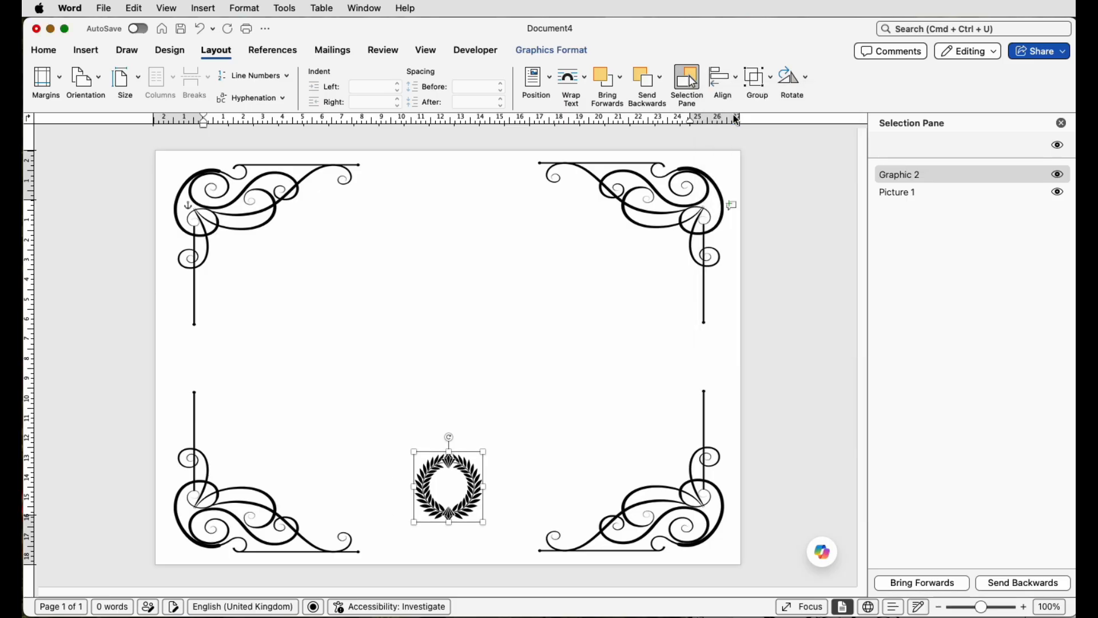
click(457, 240)
Step: Insert gdj-abstract-3166168_1920.png from Downloads and set its text wrapping to Behind Text
click(87, 51)
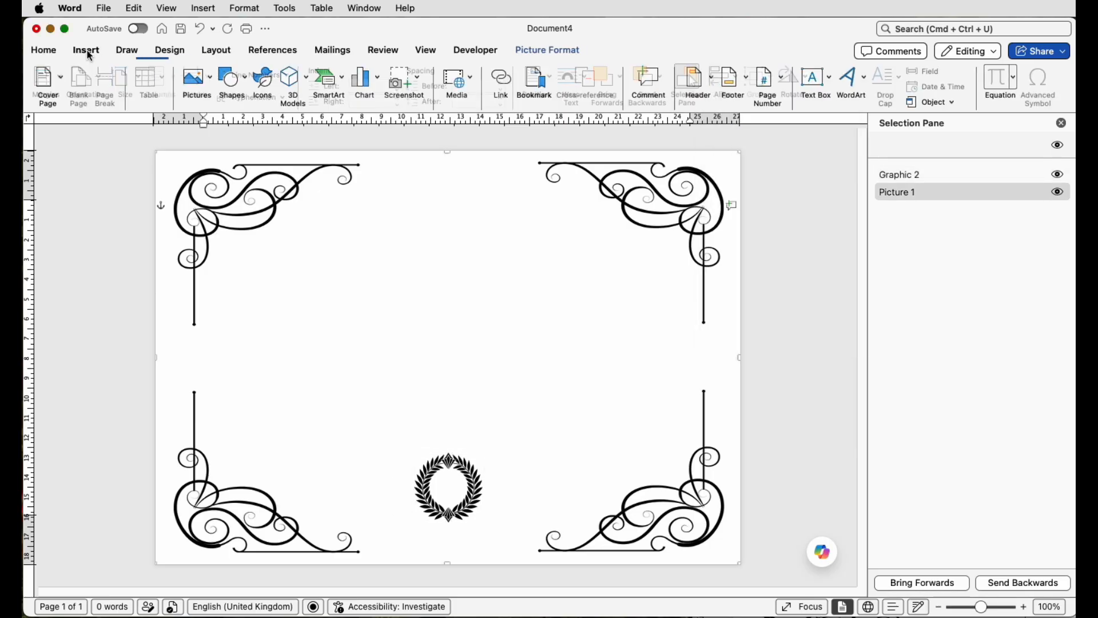
click(194, 86)
click(213, 119)
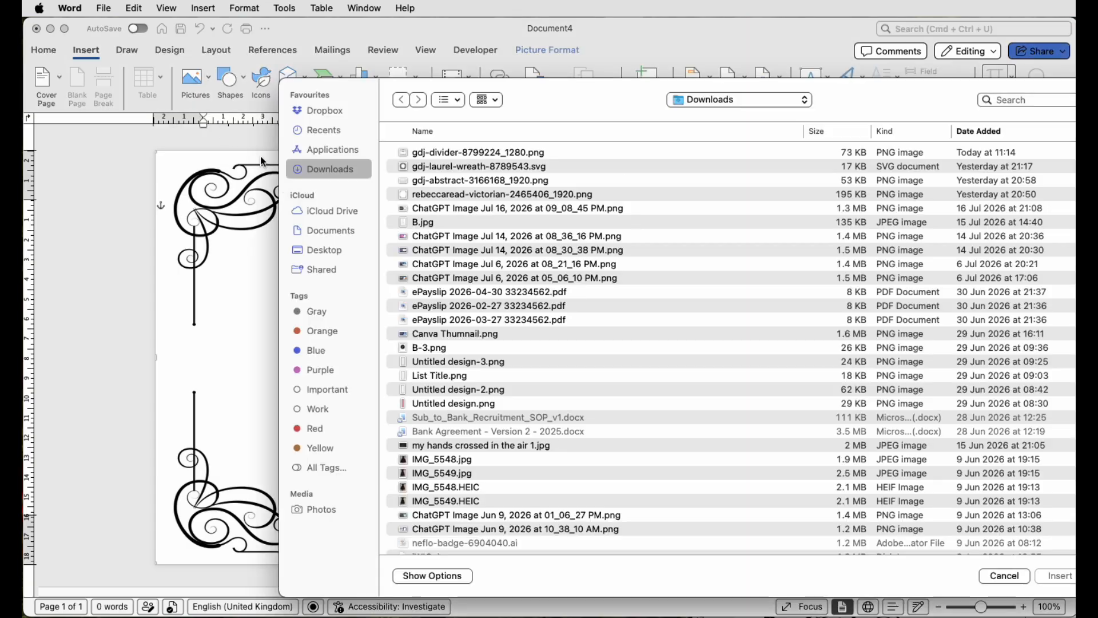
click(434, 180)
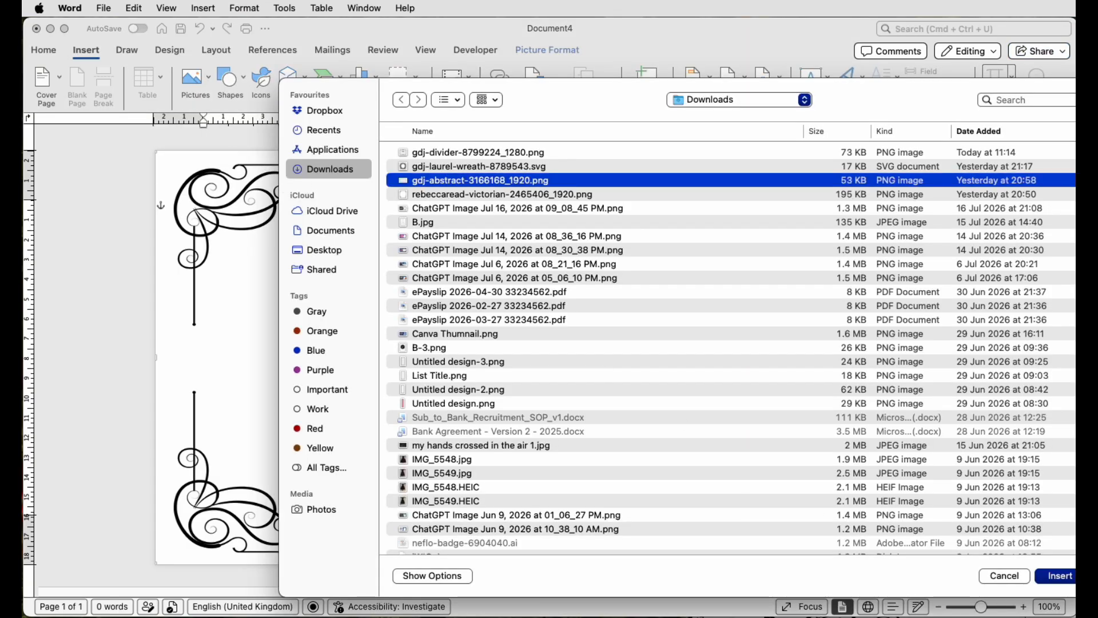
click(1059, 576)
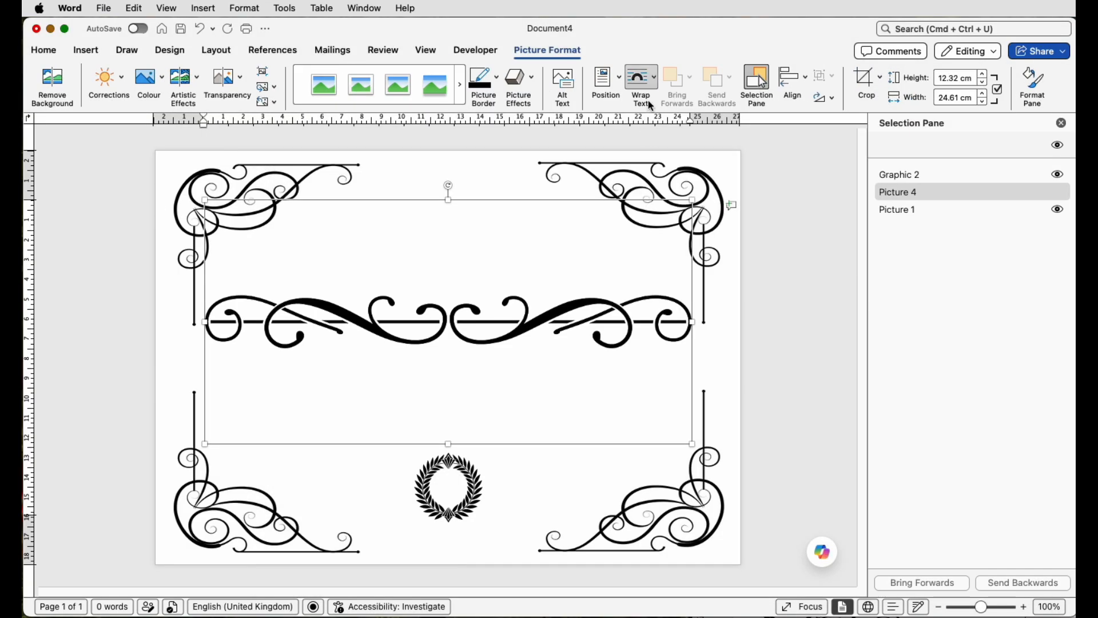
click(655, 84)
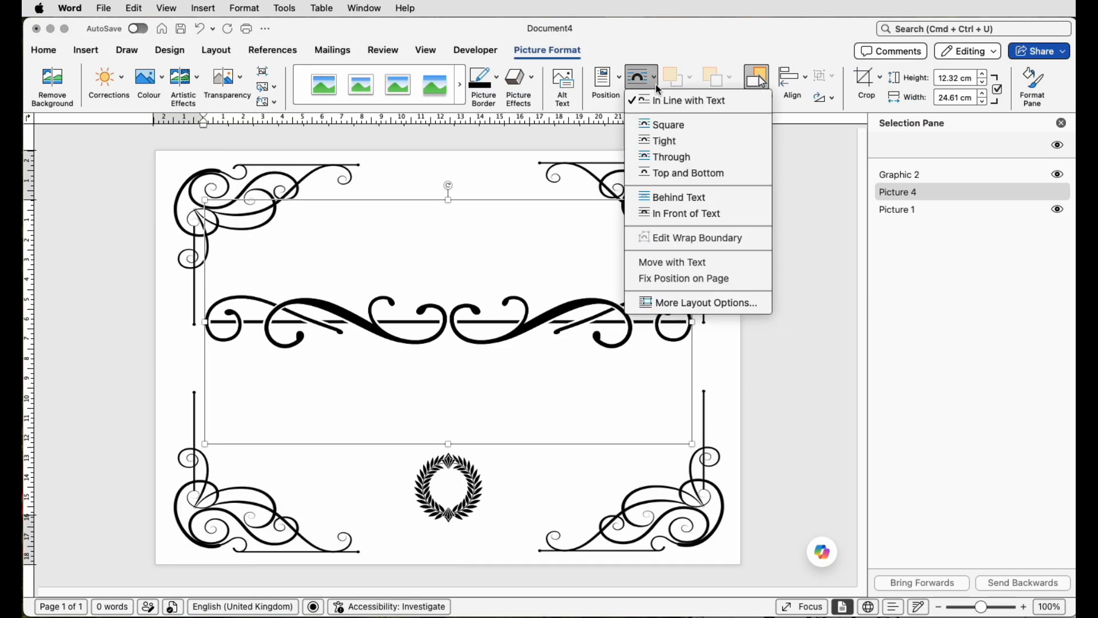
click(673, 202)
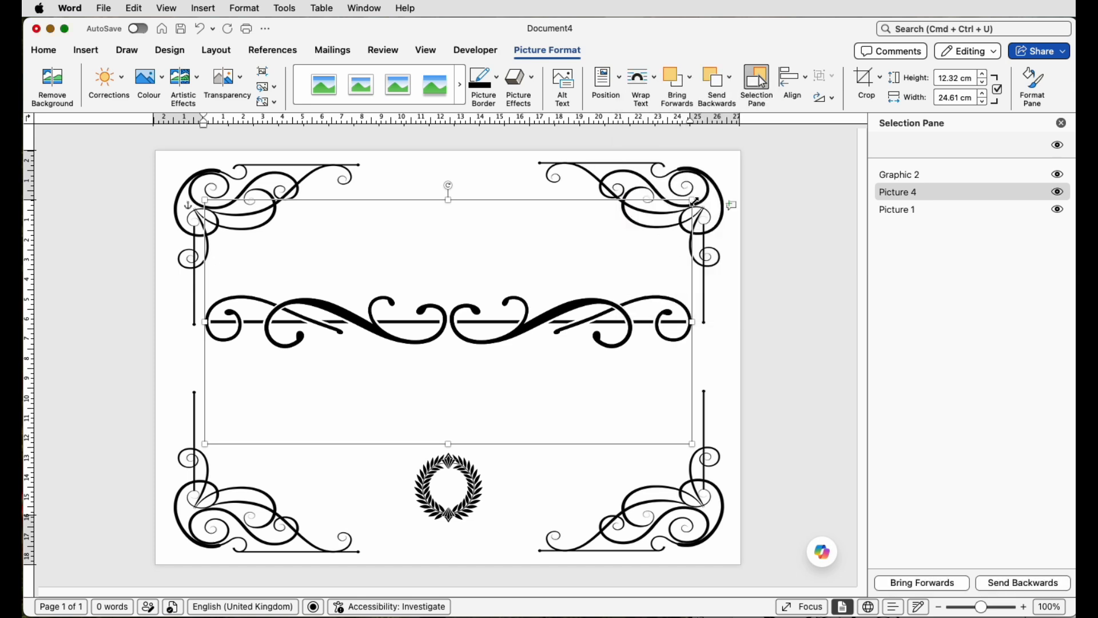
Step: Shrink the abstract divider and position it centred horizontally just above the laurel wreath
drag(695, 201, 318, 387)
click(218, 51)
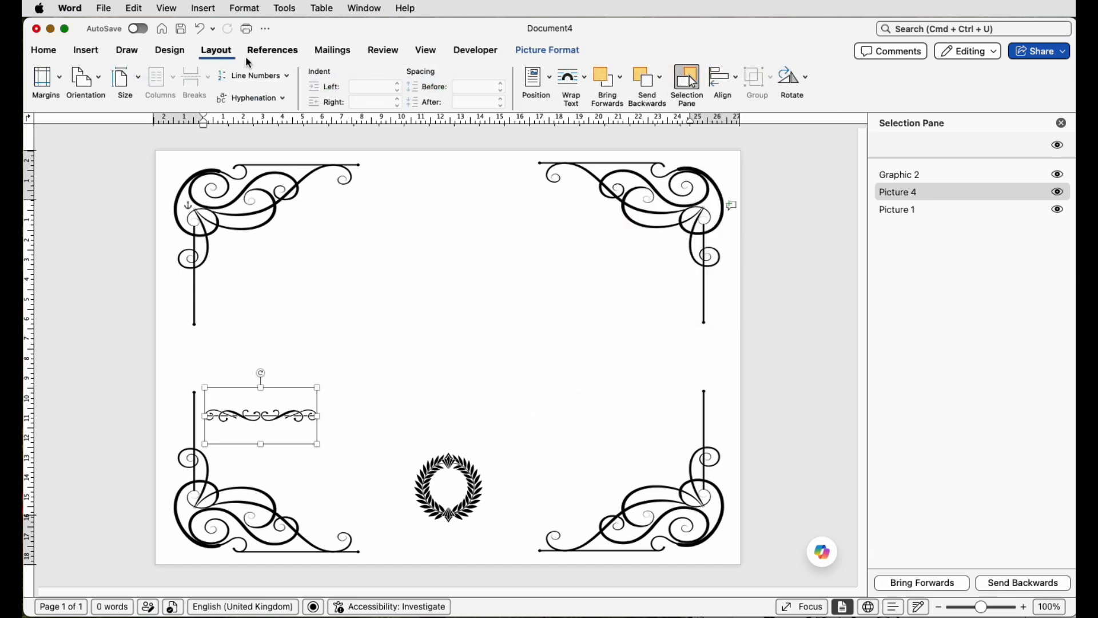
click(723, 79)
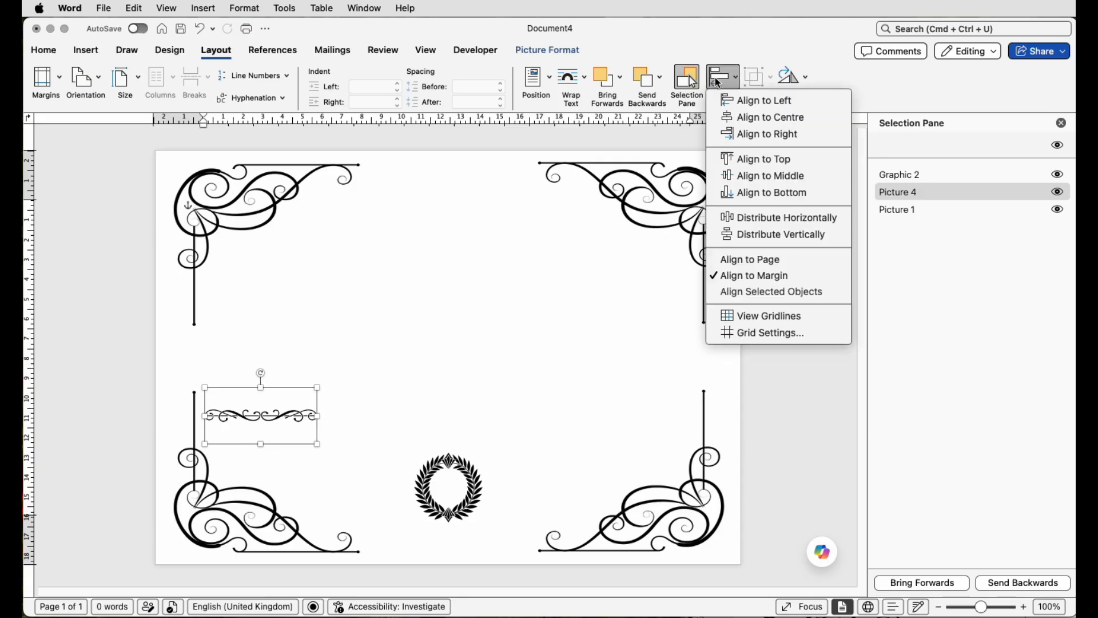
click(733, 118)
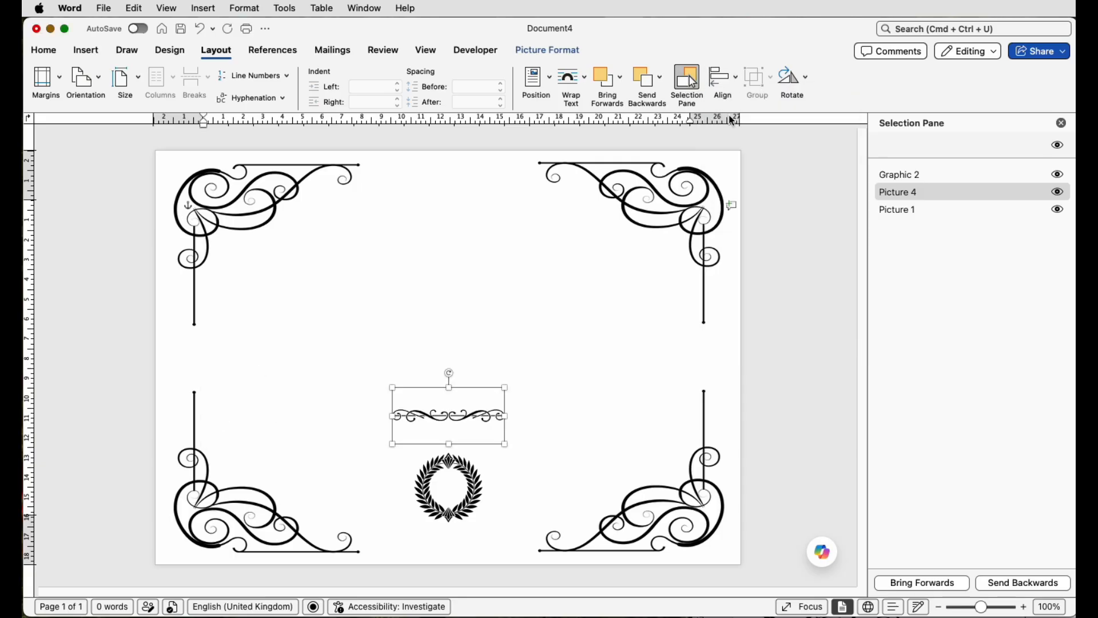
key(Up)
key(Up)
key(Up)
key(Up)
key(Up)
key(Up)
key(Up)
key(Up)
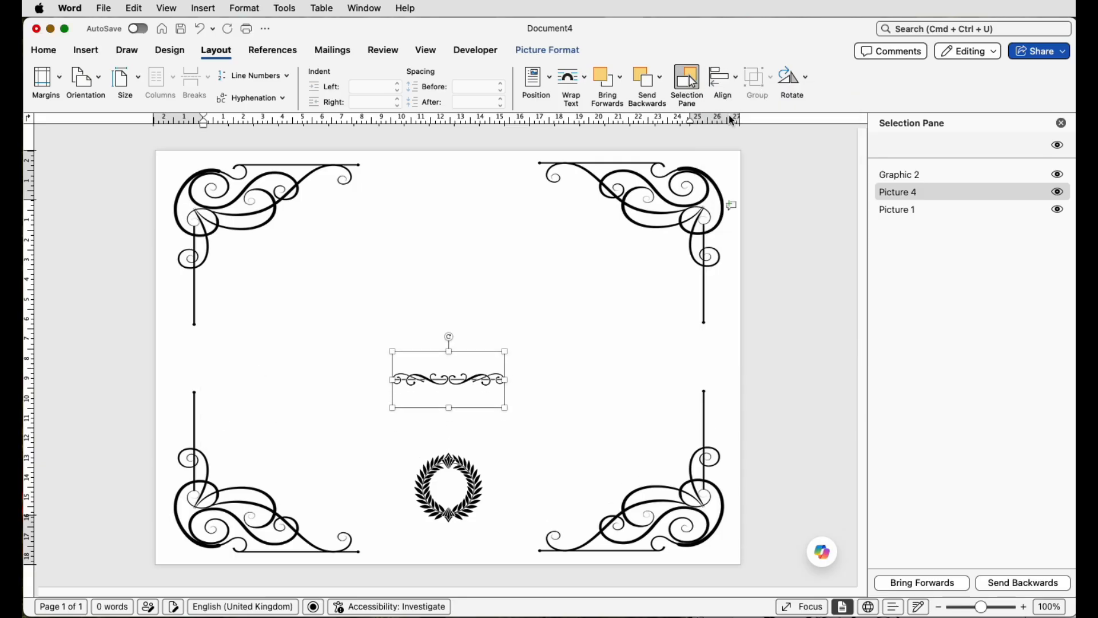
Step: Nudge the abstract divider further upward, then deselect it
key(Up)
key(Up)
key(Up)
key(Up)
key(Up)
key(Up)
key(Up)
key(Up)
key(Up)
key(Up)
key(Up)
key(Up)
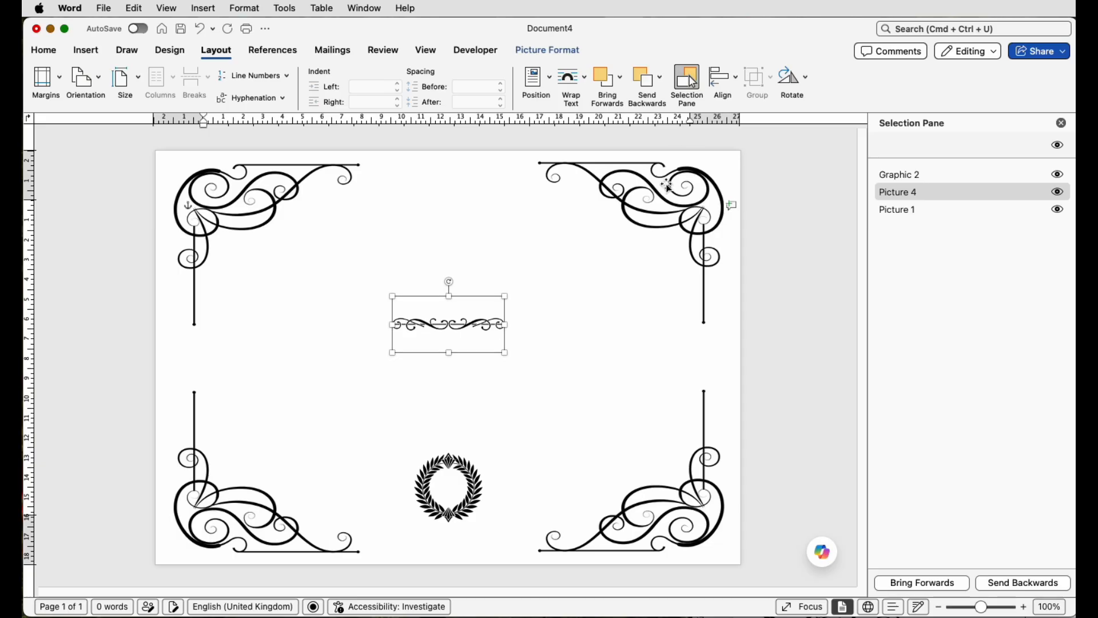
click(773, 270)
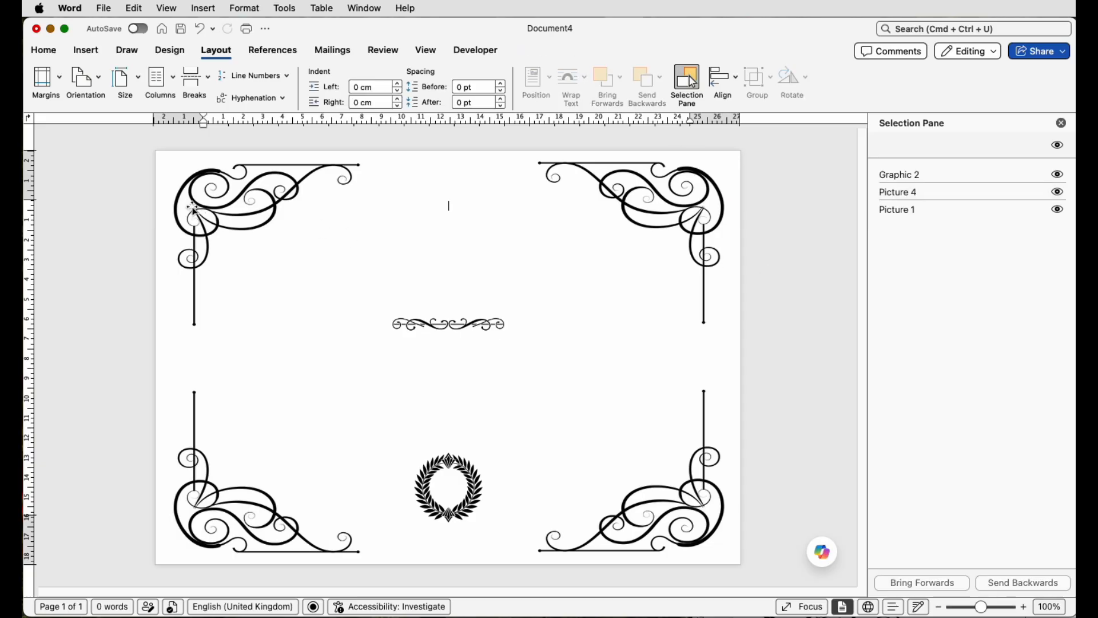
Step: Draw a text box about 10.4 cm wide near the top of the page containing BUSINESS NAME, and select its text
click(87, 50)
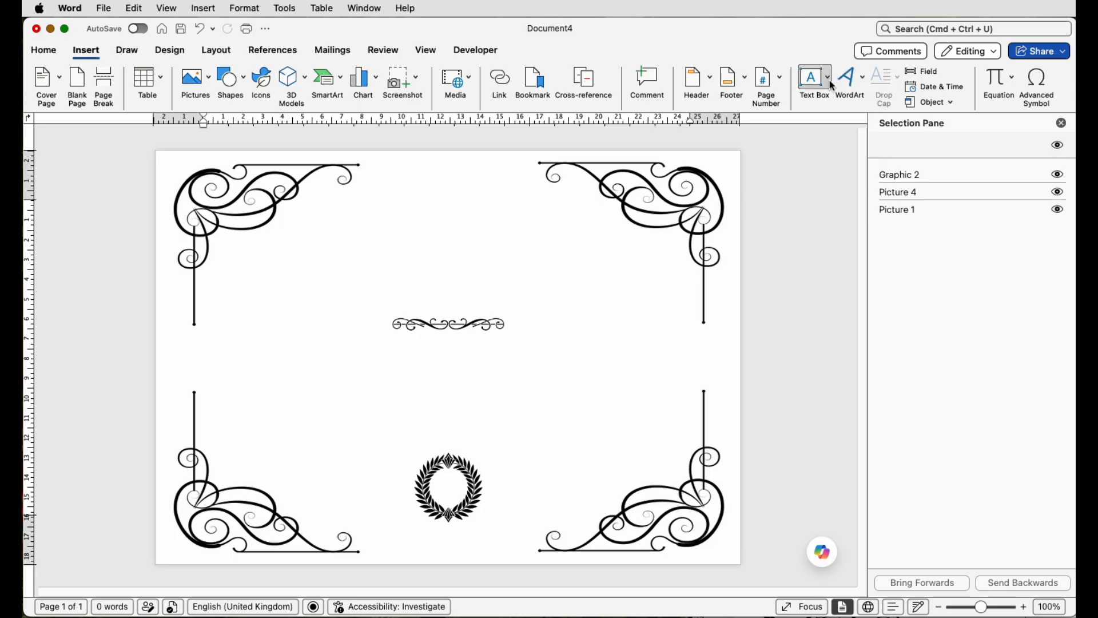
click(829, 80)
click(835, 104)
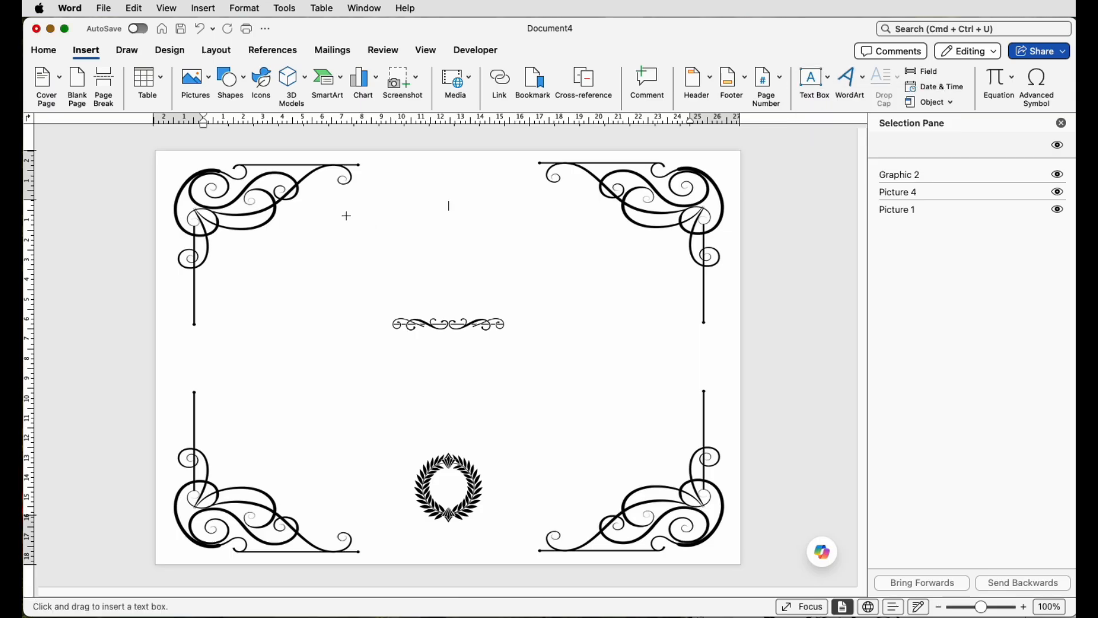
drag(346, 216, 552, 255)
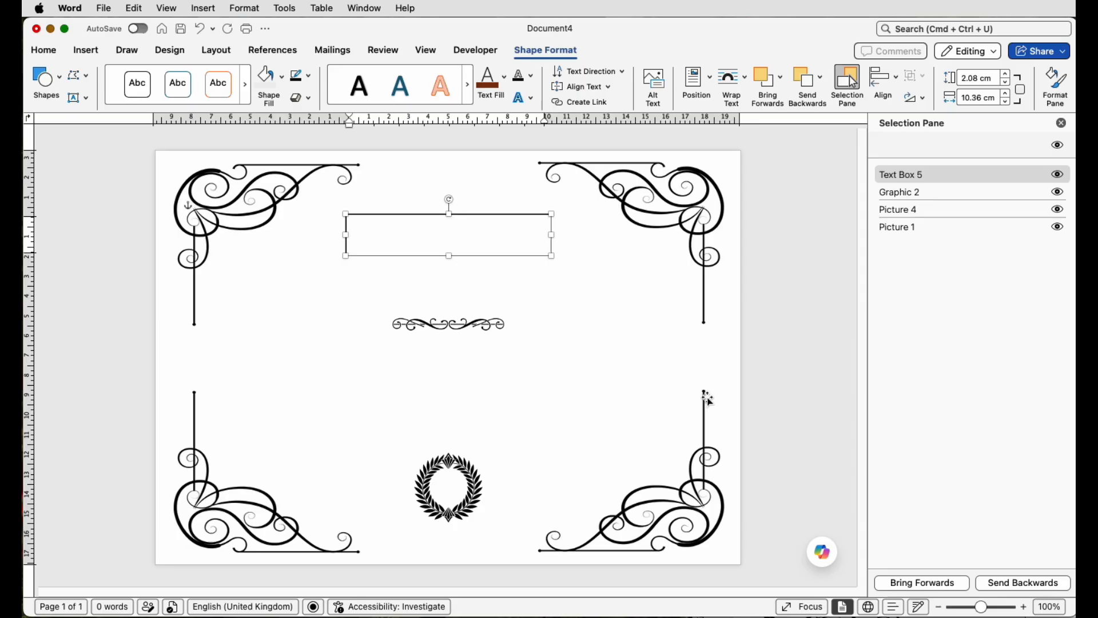
triple_click(456, 222)
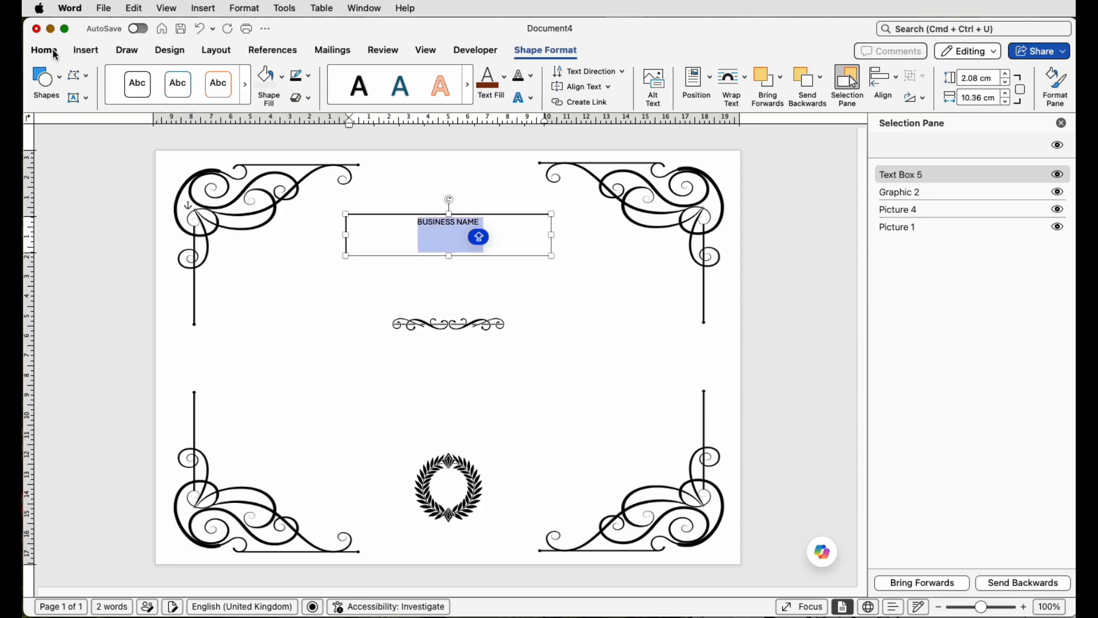
Step: Format the BUSINESS NAME text as 24 pt Baskerville Old Face
click(56, 54)
click(215, 77)
click(215, 77)
click(215, 77)
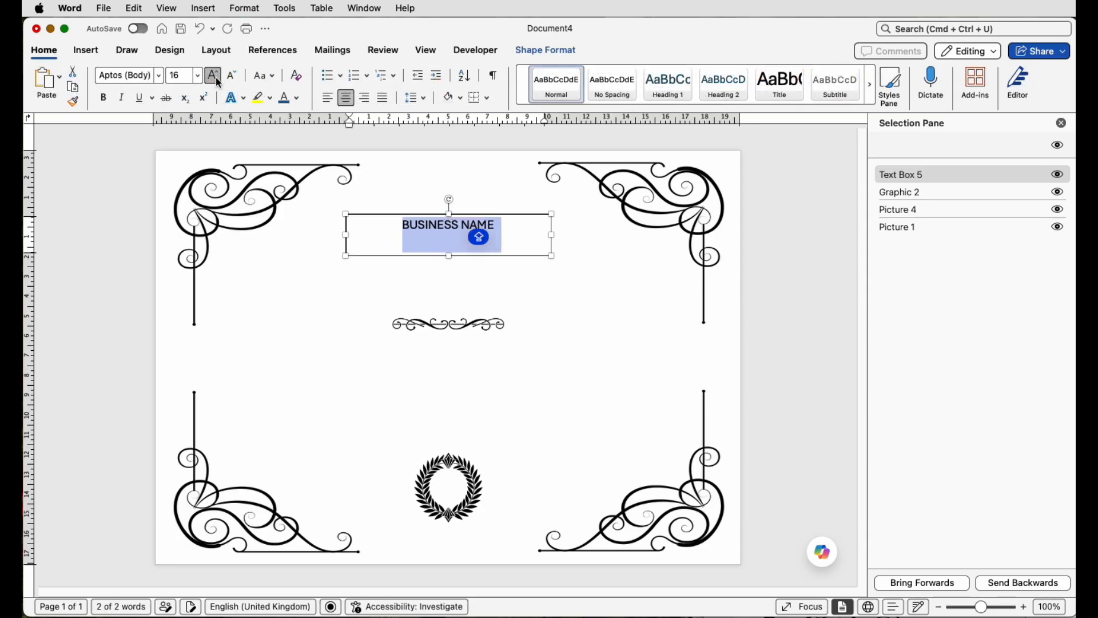
click(215, 77)
click(215, 78)
click(215, 77)
click(215, 77)
click(159, 76)
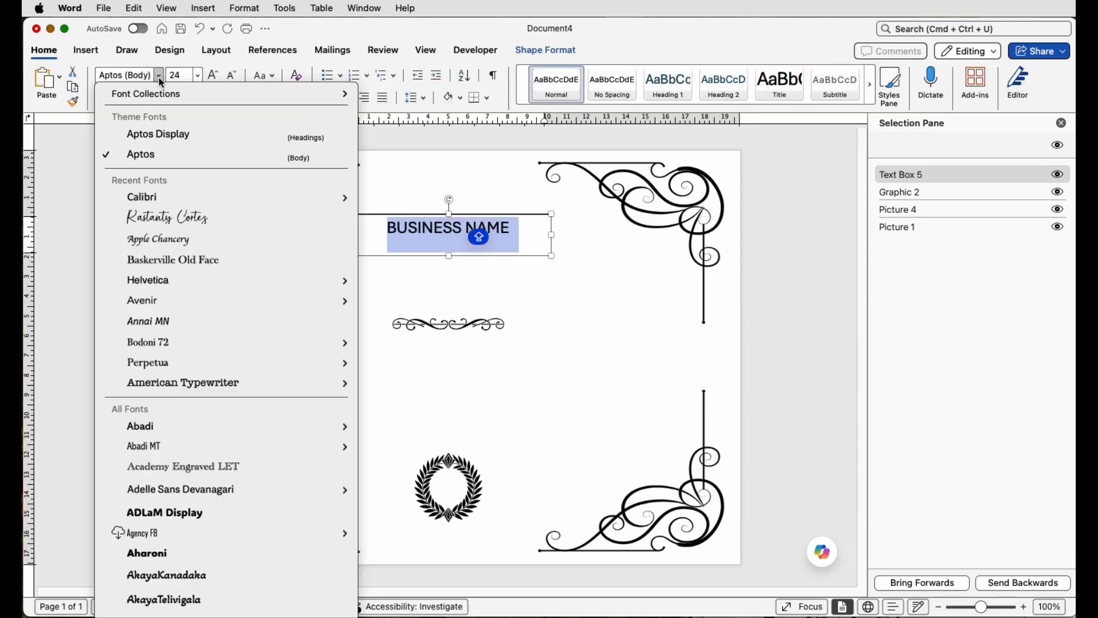
click(157, 264)
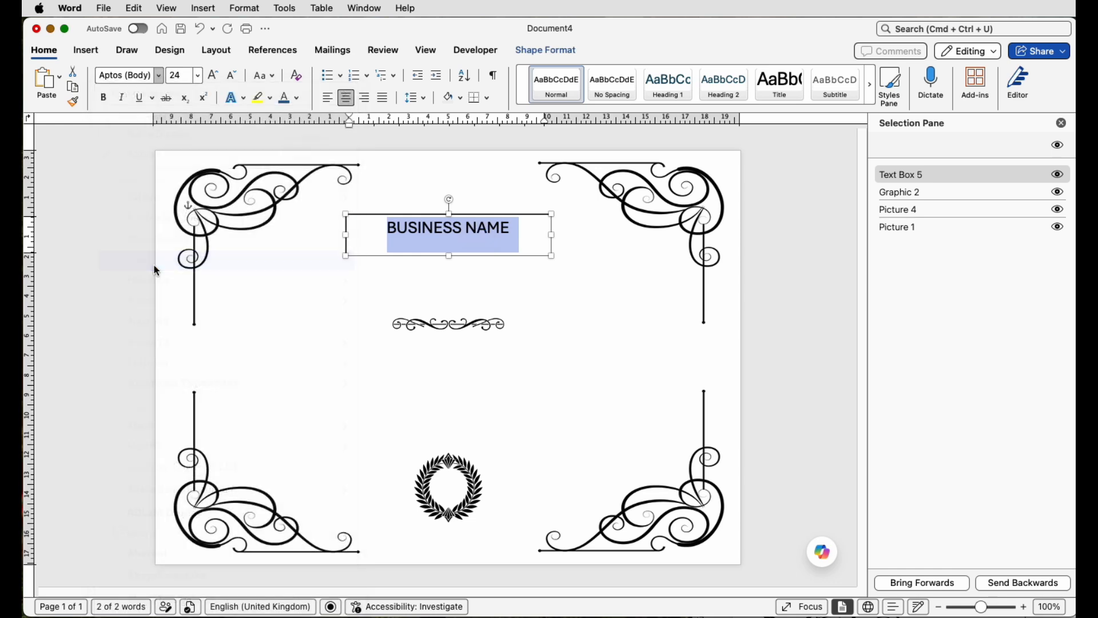
Step: Reselect the text box and remove its shape outline and shape fill
click(478, 277)
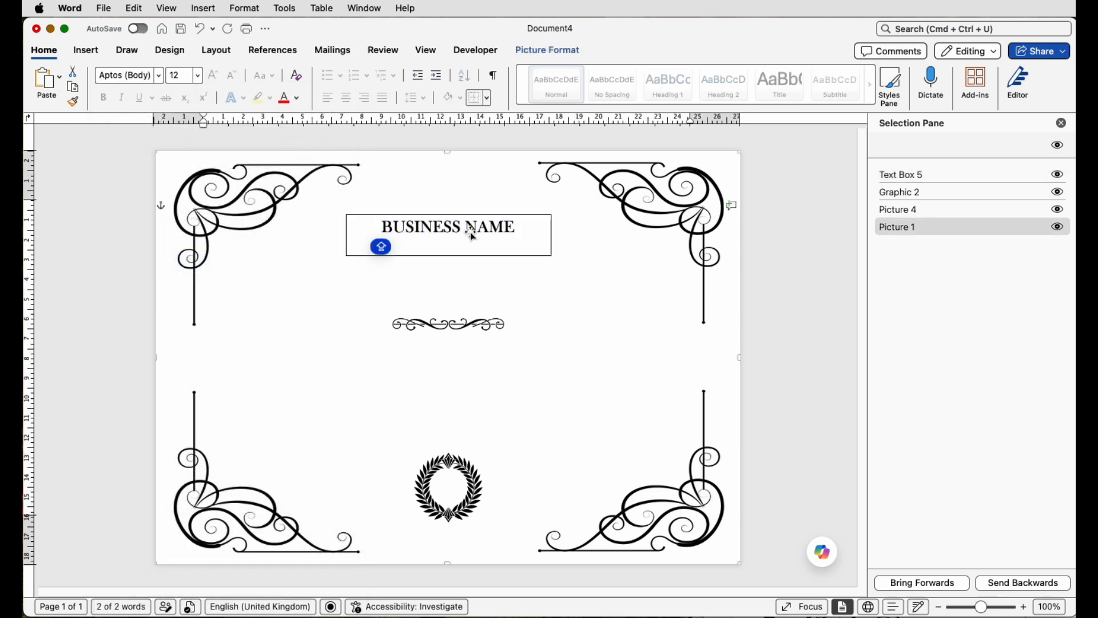
click(448, 227)
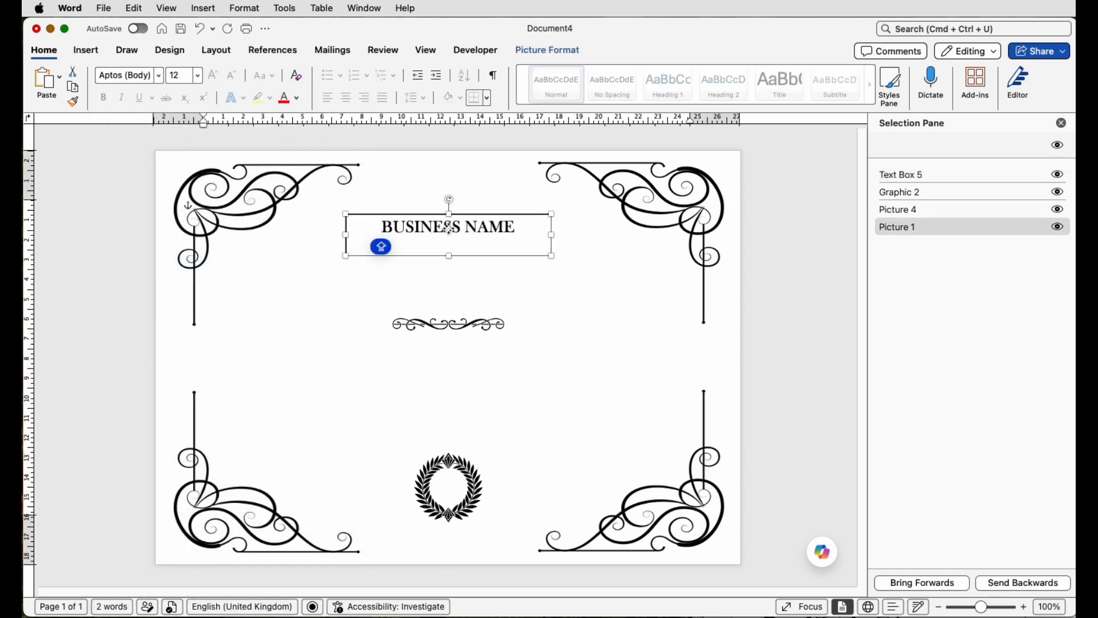
click(533, 51)
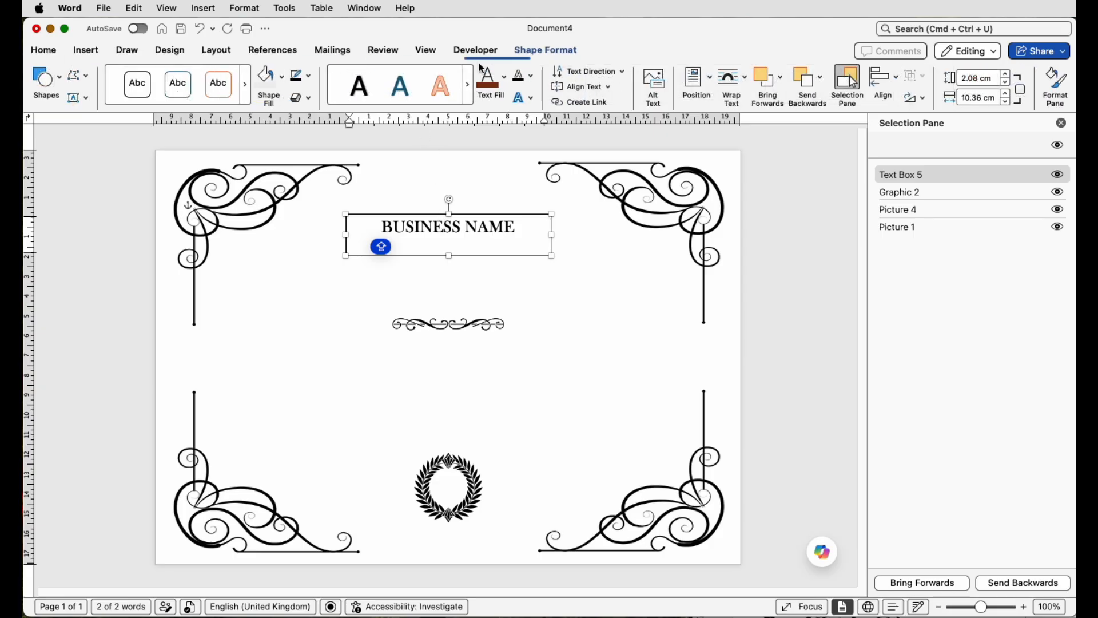
click(308, 76)
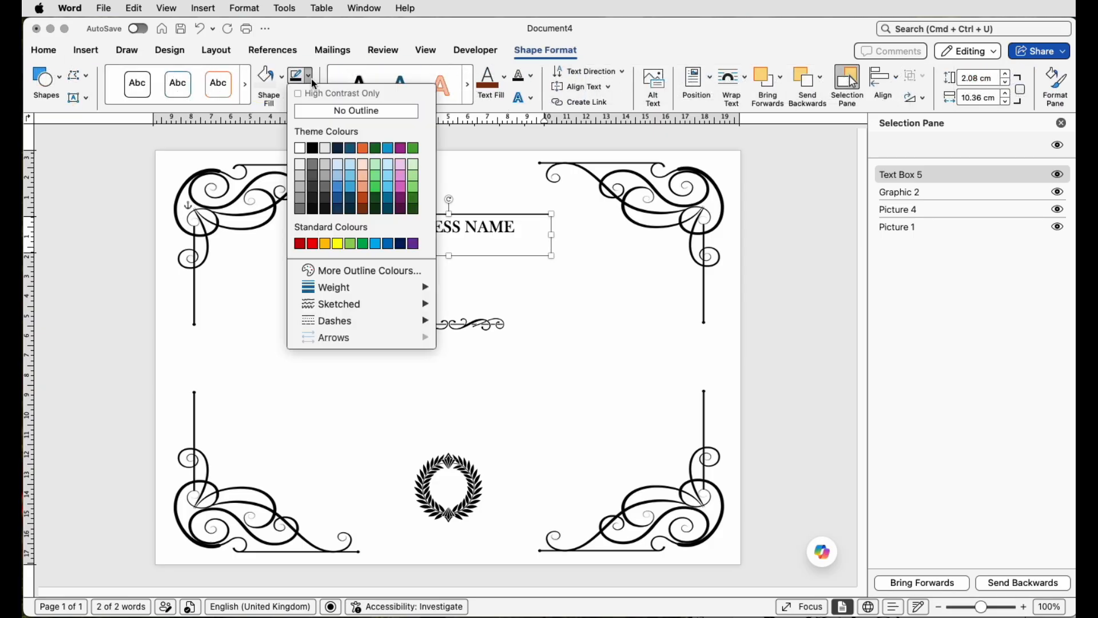
click(313, 110)
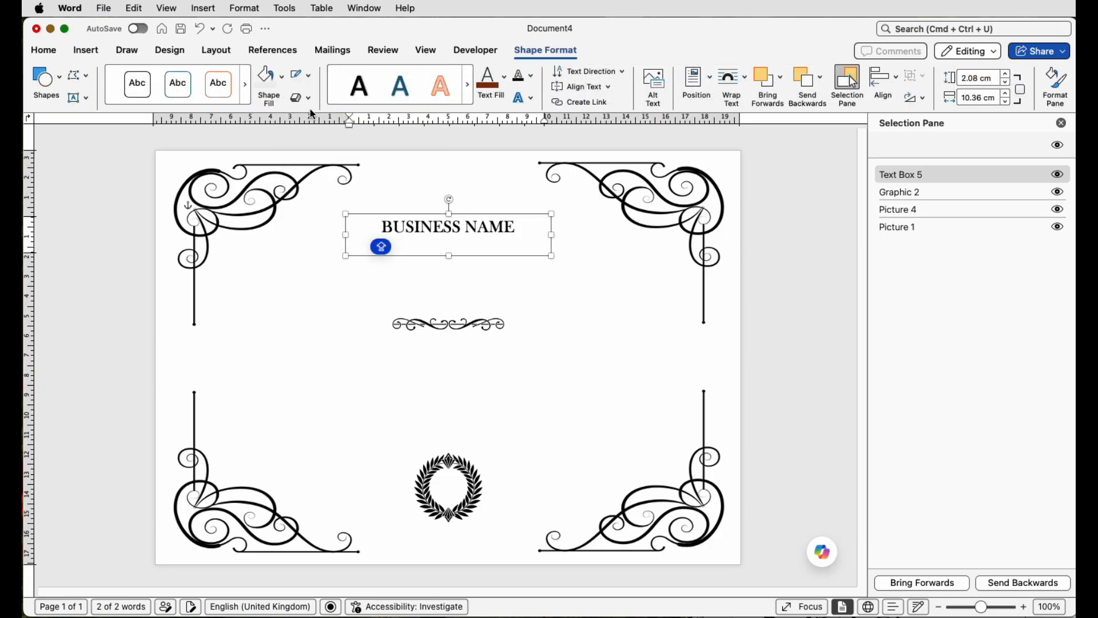
click(281, 84)
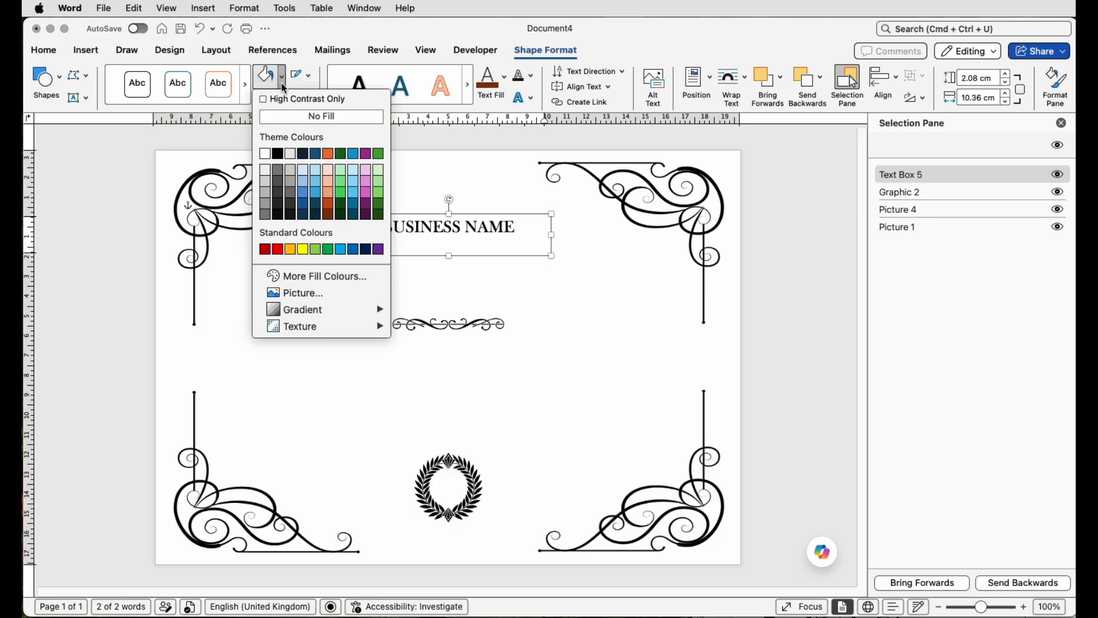
click(283, 120)
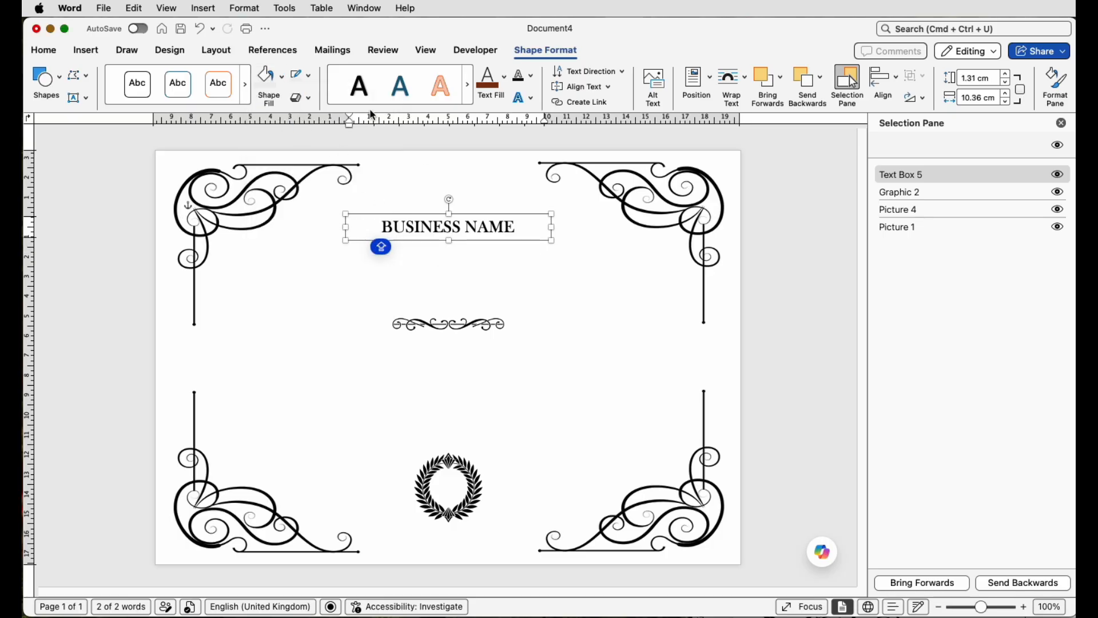
Step: Nudge the business name text box upward toward the top edge of the page
click(216, 50)
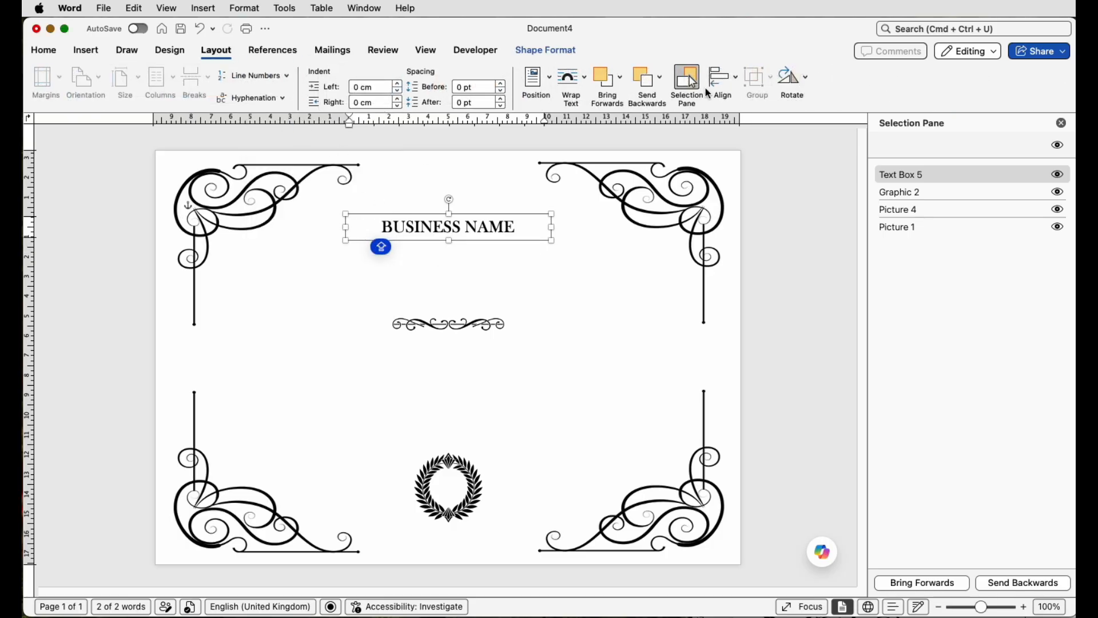
click(708, 94)
click(729, 116)
key(Up)
key(Up)
key(Up)
key(Up)
key(Up)
key(Up)
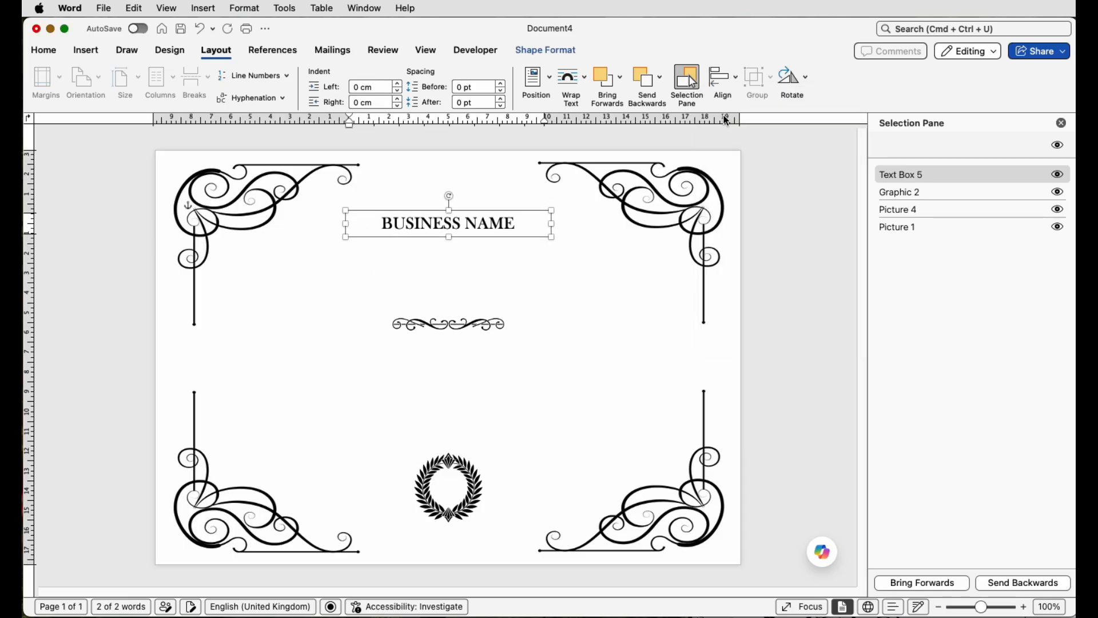
key(Up)
key(Up)
key(Up)
key(Up)
key(Up)
key(Up)
key(Up)
Step: Change the heading text to YOUR BUSINESS NAME
key(Caps_Lock)
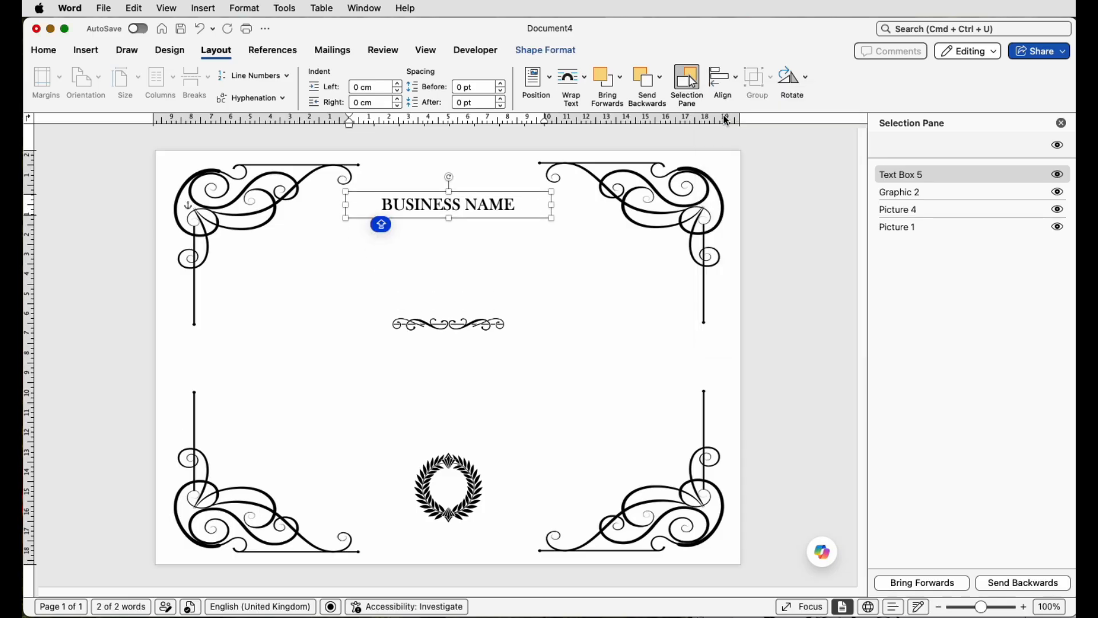
text(YOUR)
click(466, 243)
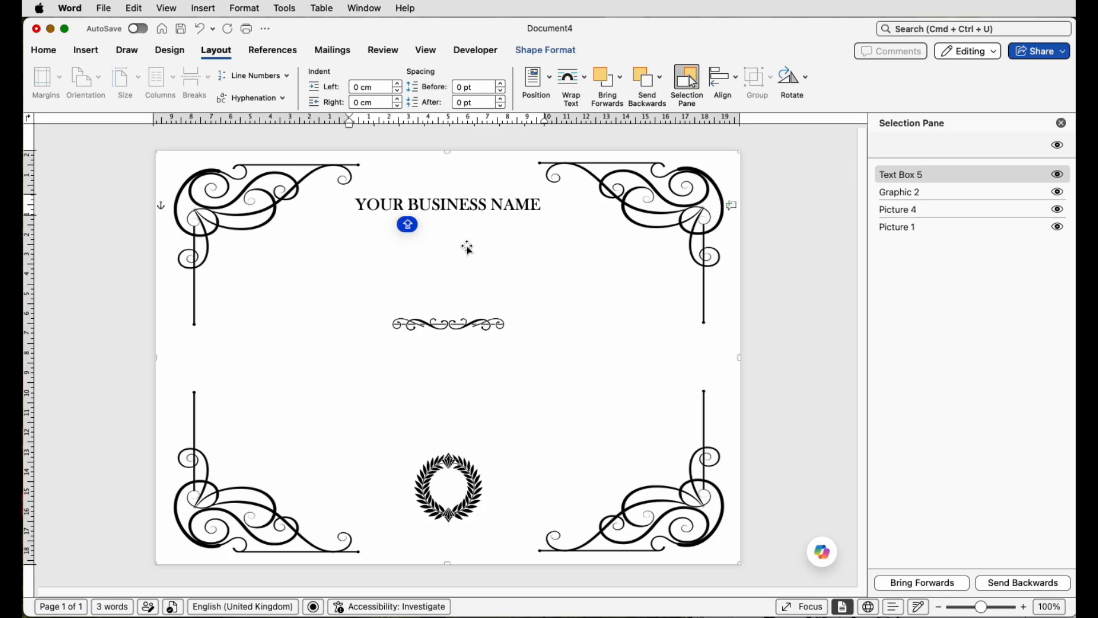
Step: Duplicate the text box just below the original and replace its text with CERTIFICATE
click(470, 209)
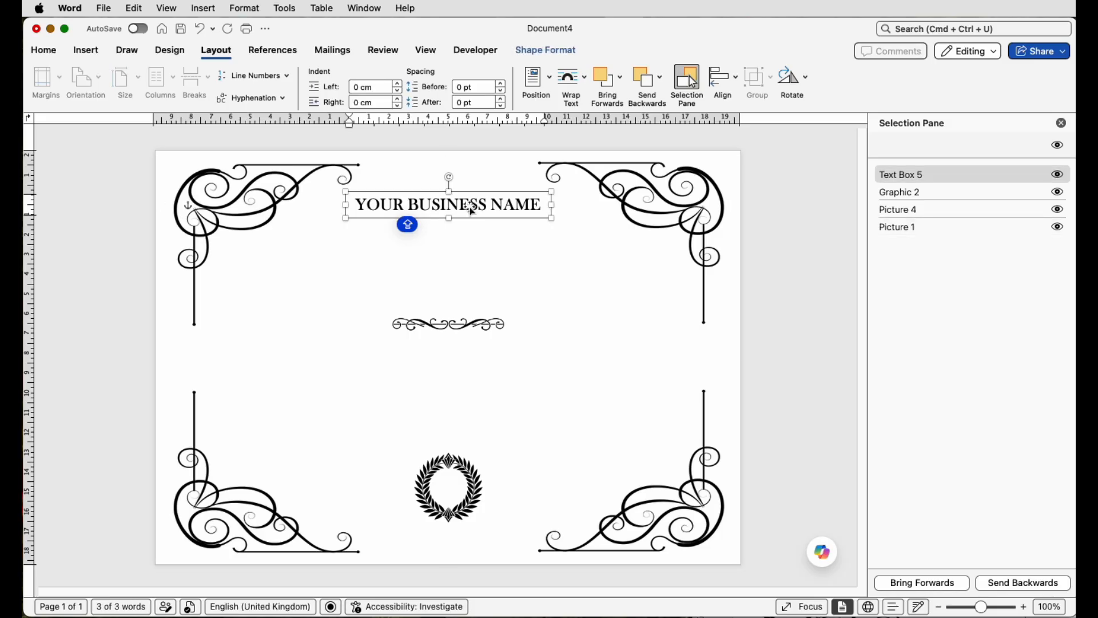
drag(470, 211, 475, 249)
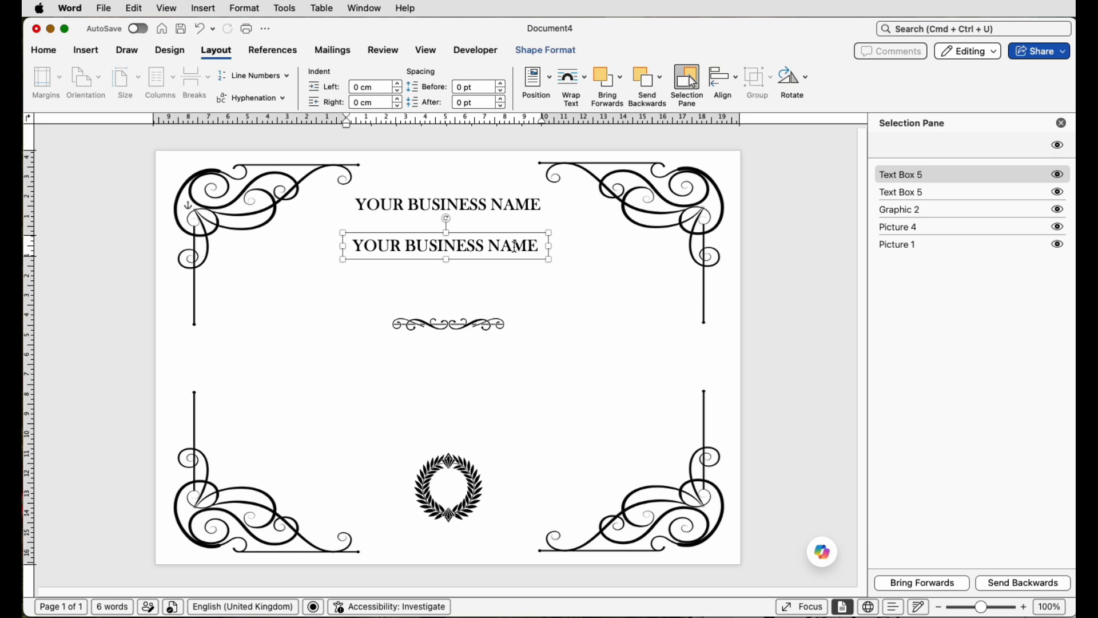
click(514, 246)
triple_click(516, 247)
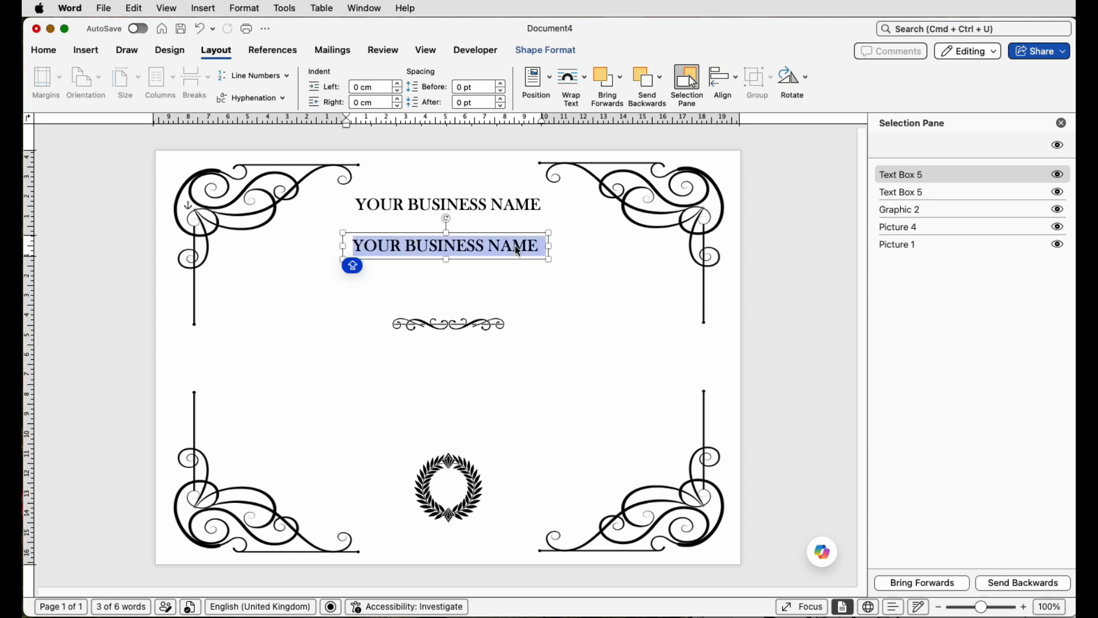
text(CERTIFICATE)
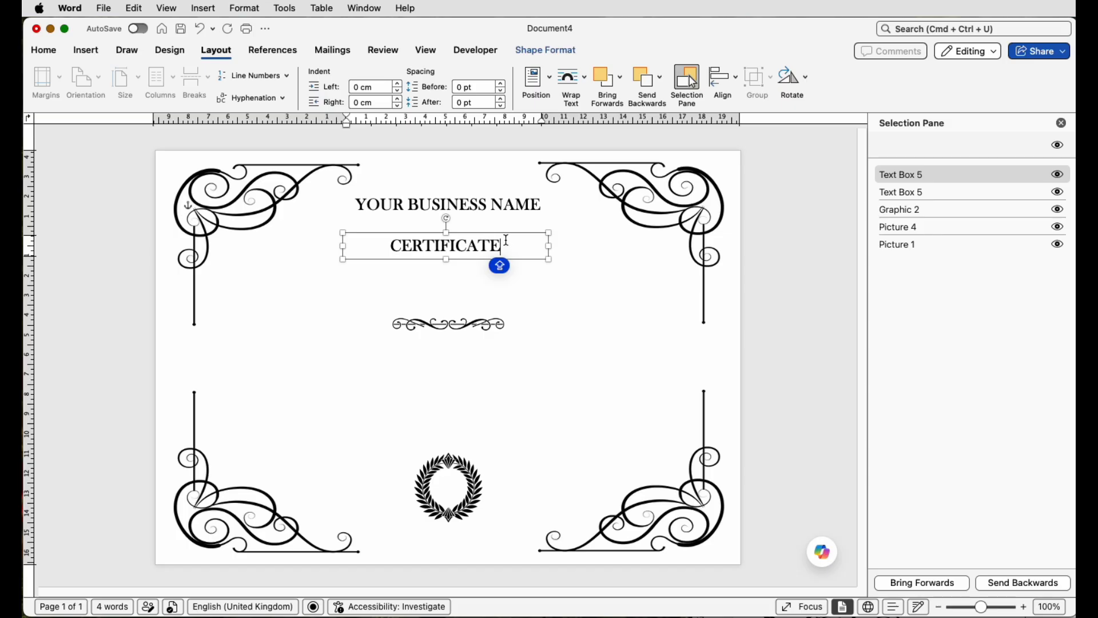
Step: Enlarge the CERTIFICATE text box to about 14.4 cm wide and increase its font size to 72 pt
drag(550, 247, 266, 141)
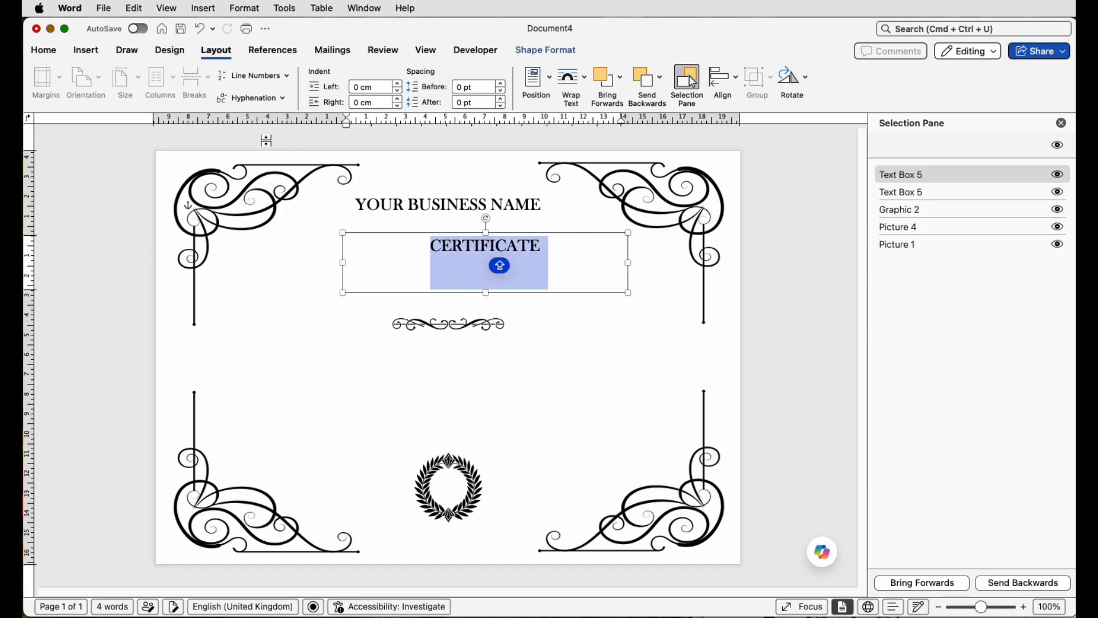
click(45, 51)
click(214, 78)
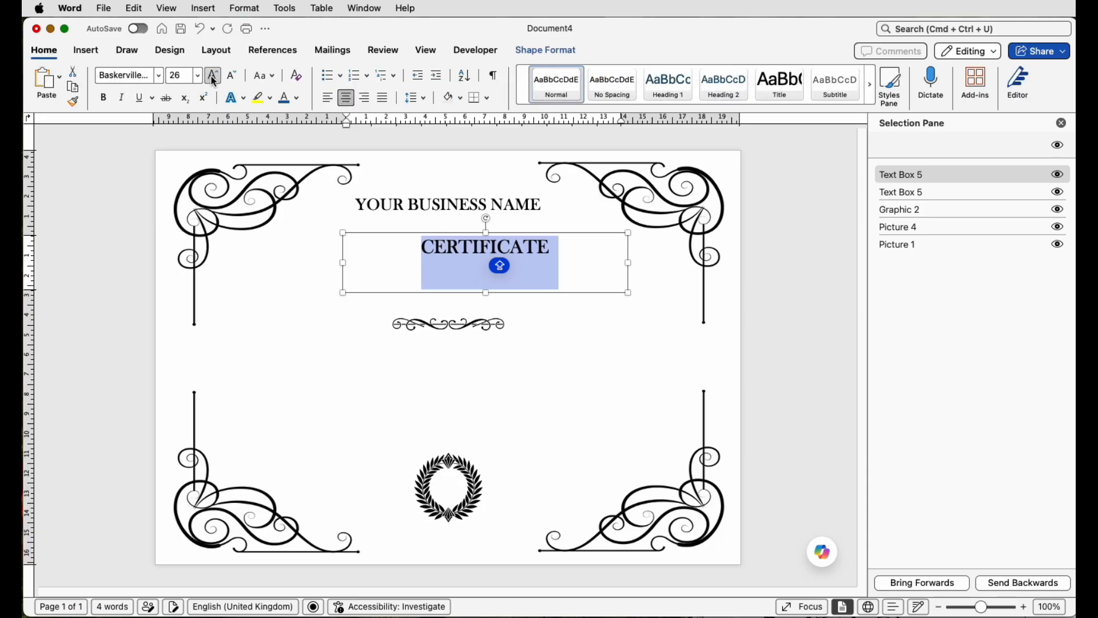
click(214, 76)
click(213, 77)
click(213, 76)
click(213, 77)
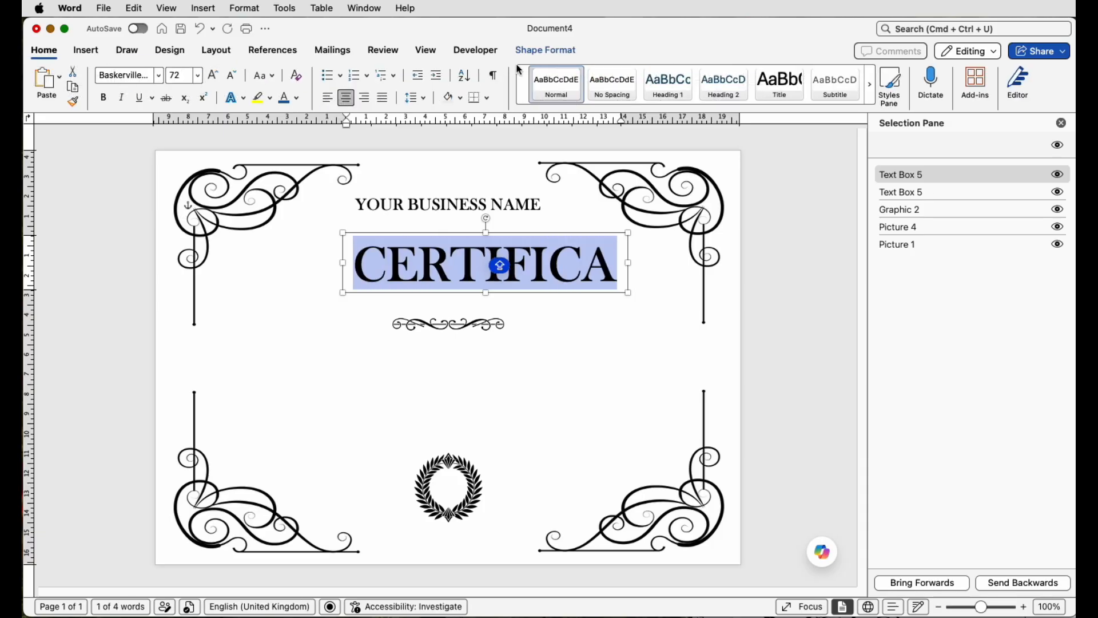
Step: Apply an arched Follow Path text transform to CERTIFICATE and slightly adjust the arch curvature
click(538, 52)
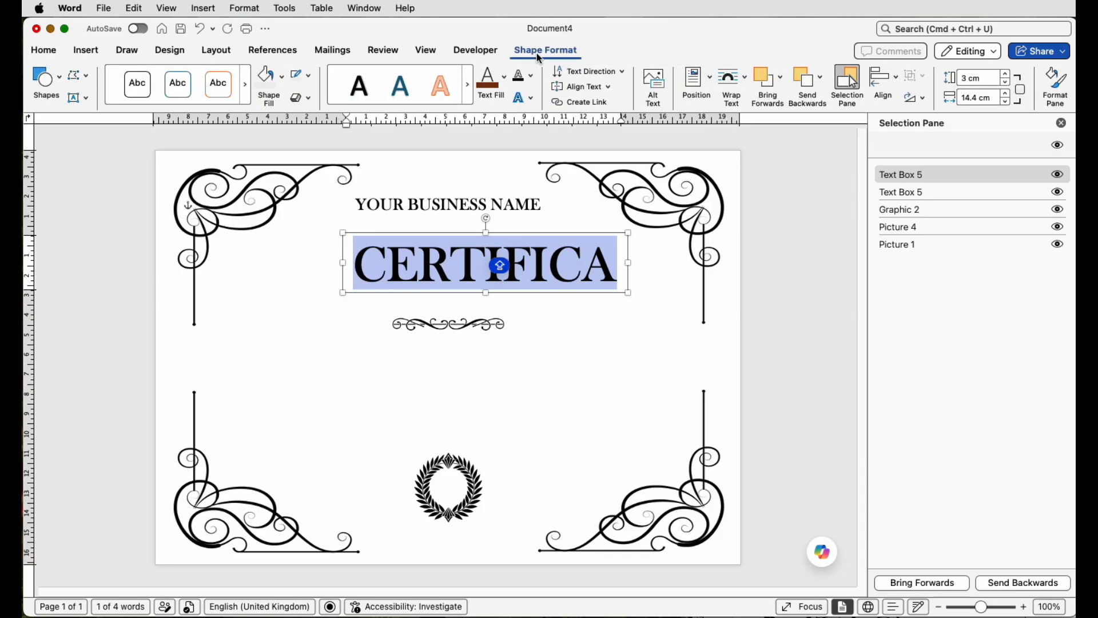
click(531, 100)
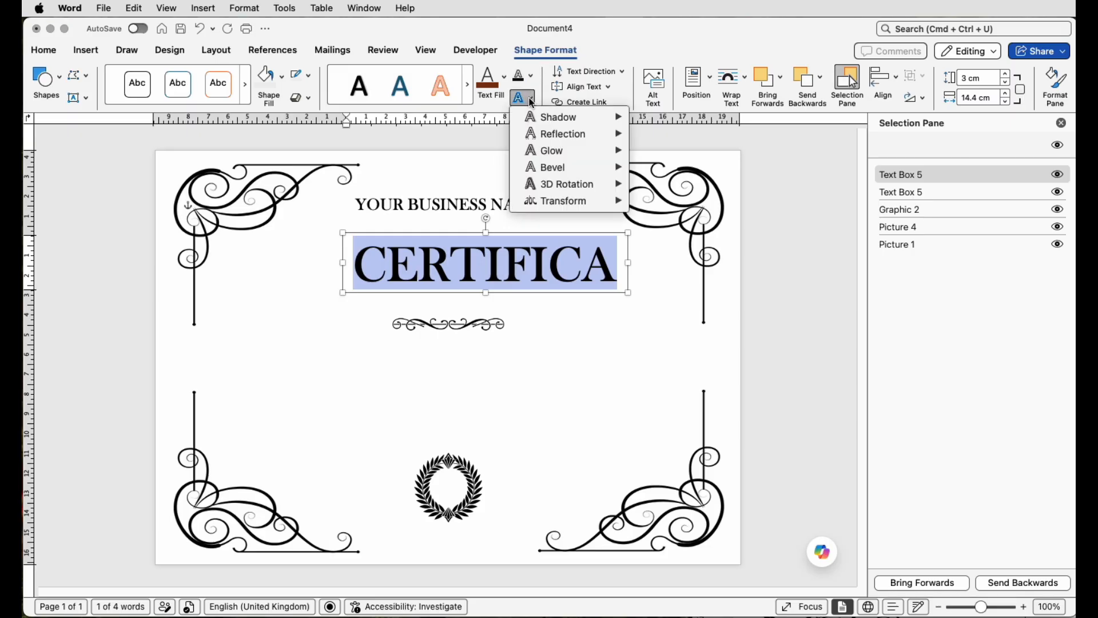
mouse_move(563, 202)
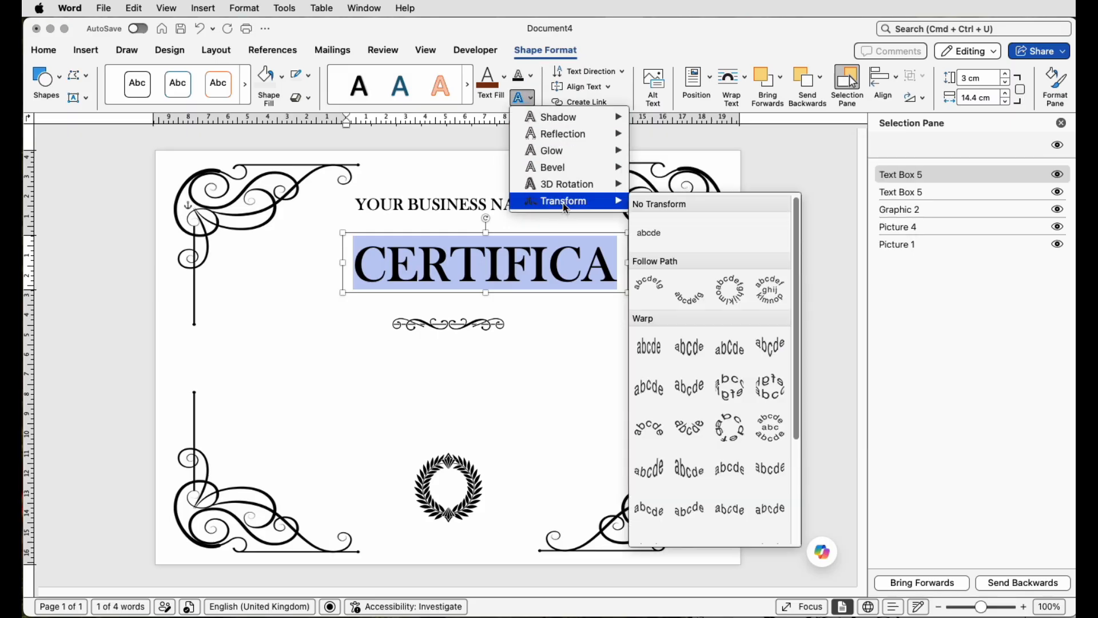
click(650, 287)
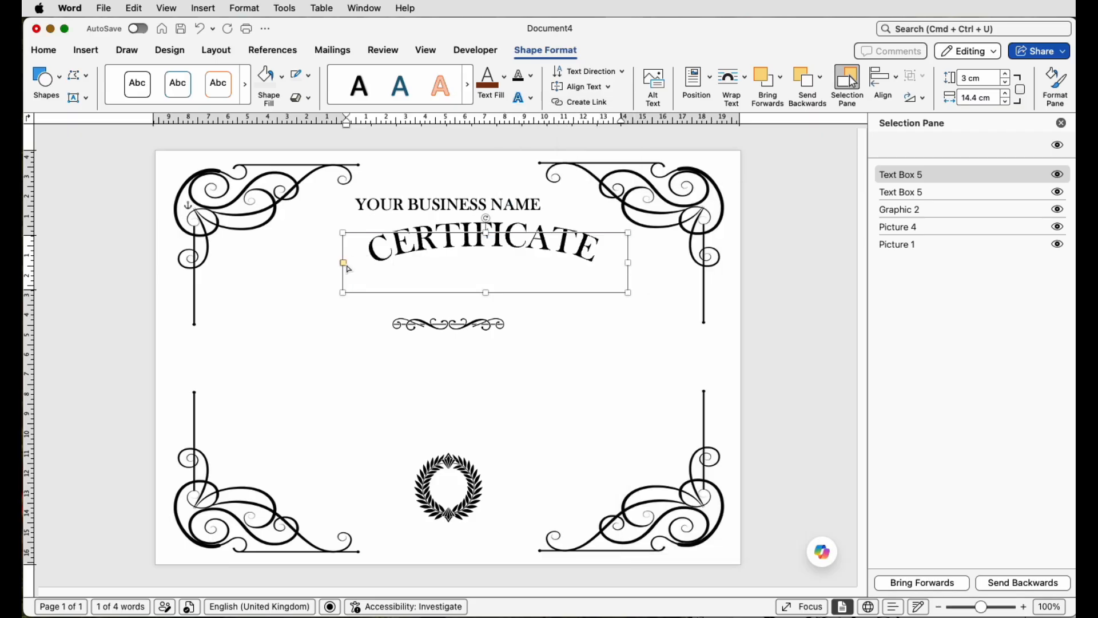
drag(344, 264, 367, 264)
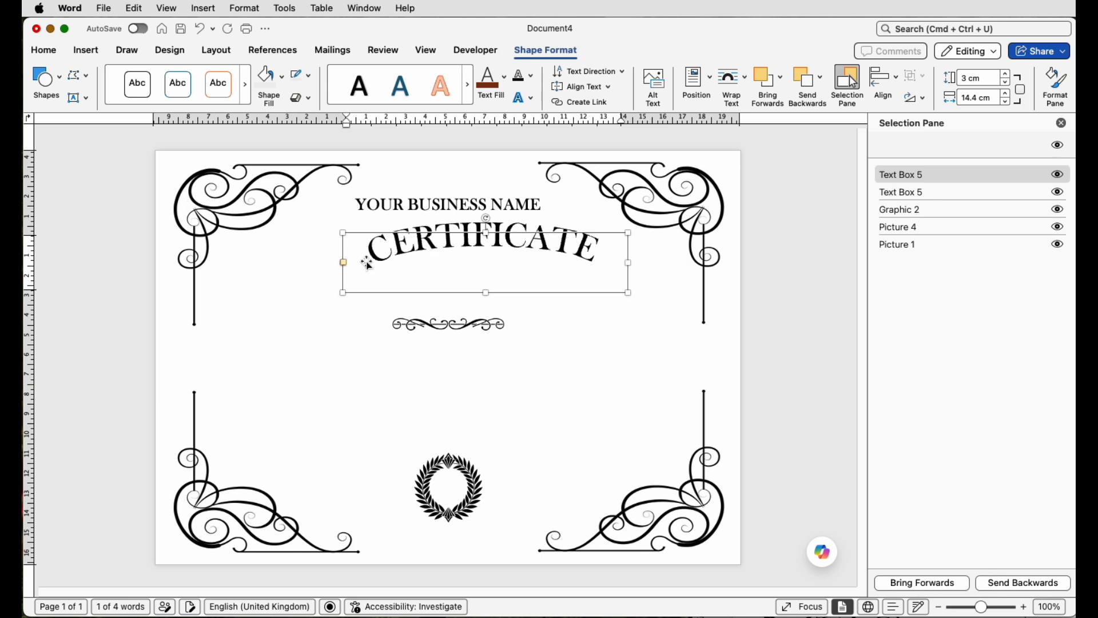
Step: Align the CERTIFICATE text box to the horizontal centre
click(216, 51)
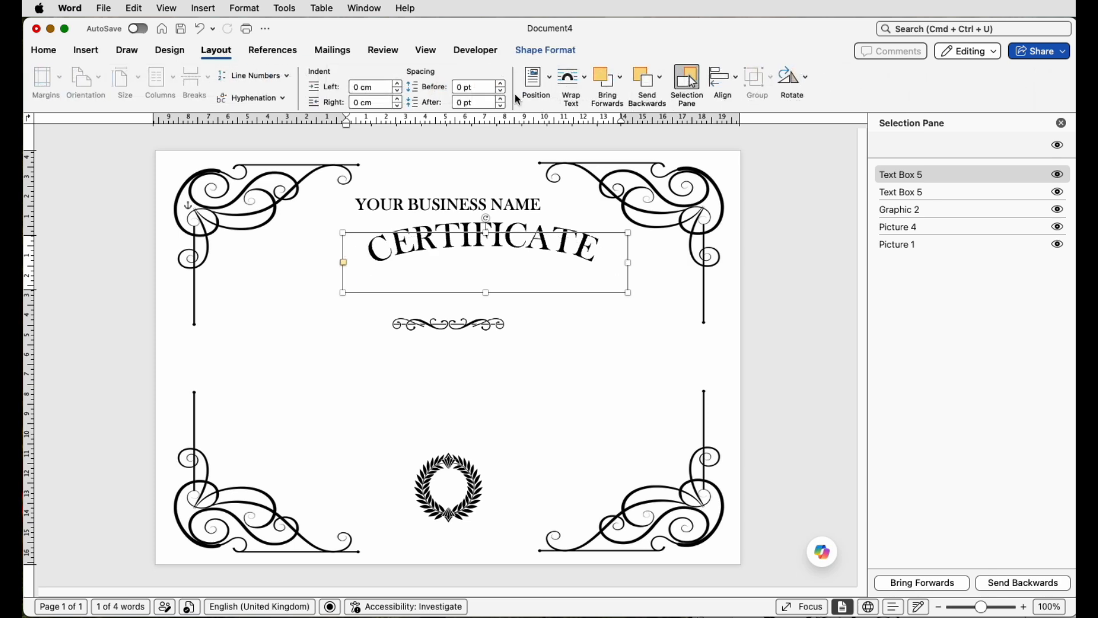
click(722, 87)
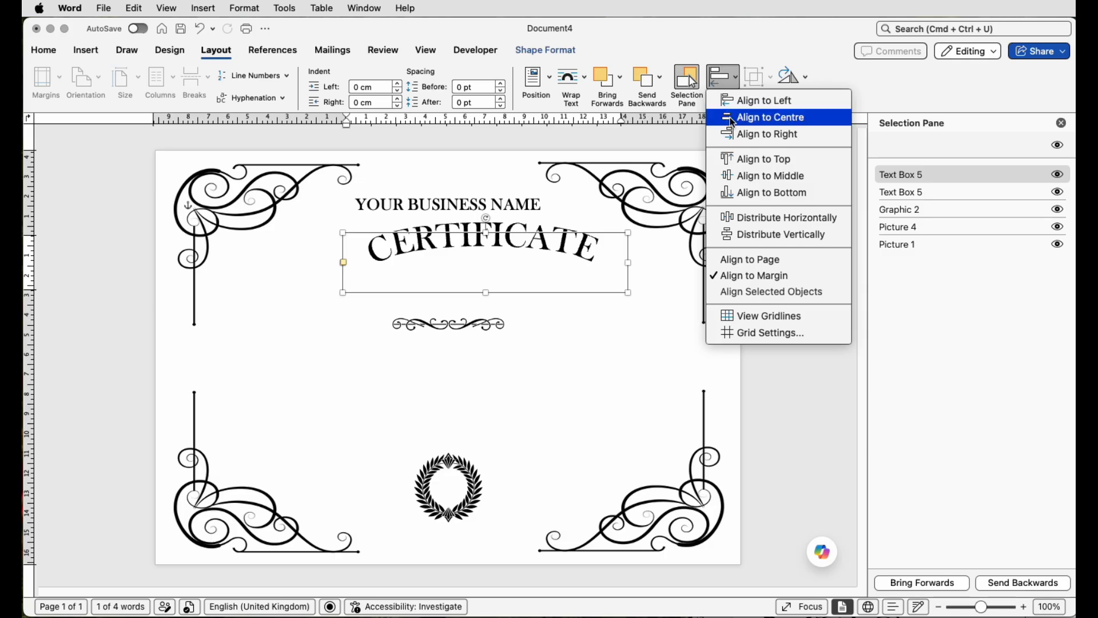
click(738, 115)
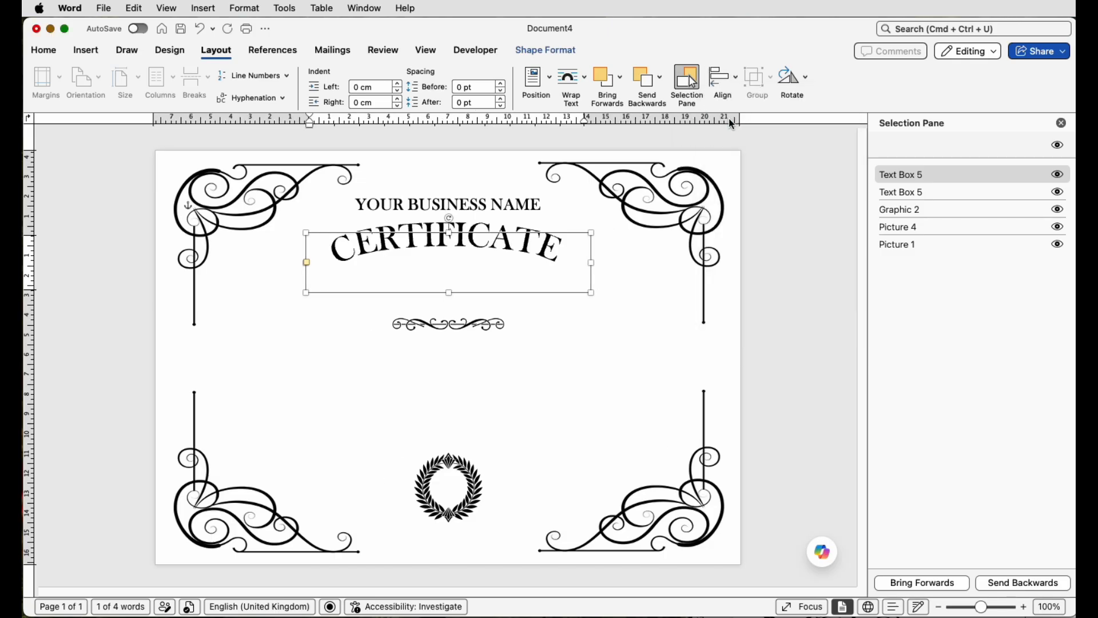
Step: Nudge the CERTIFICATE text box slightly downward
key(Down)
key(Down)
key(Down)
key(Down)
key(Down)
key(Down)
key(Down)
key(Down)
key(Down)
key(Down)
key(Down)
key(Down)
key(Down)
key(Down)
key(Down)
key(Down)
key(Down)
key(Down)
key(Down)
key(Down)
Step: Expand the character spacing of the CERTIFICATE text by 5 pt
click(509, 263)
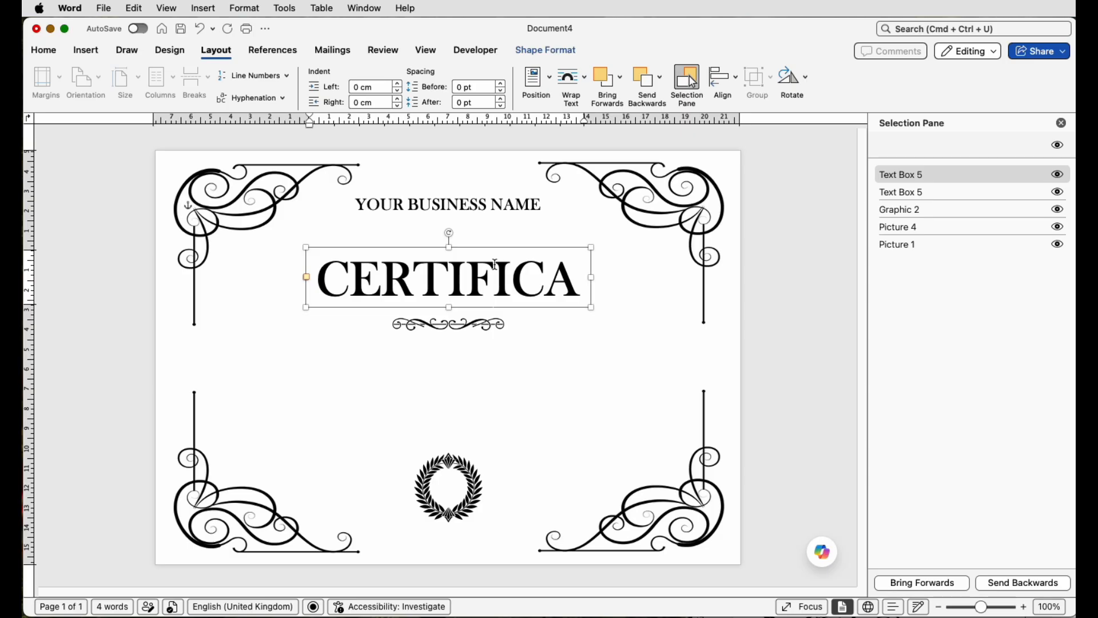
key(Caps_Lock)
double_click(496, 264)
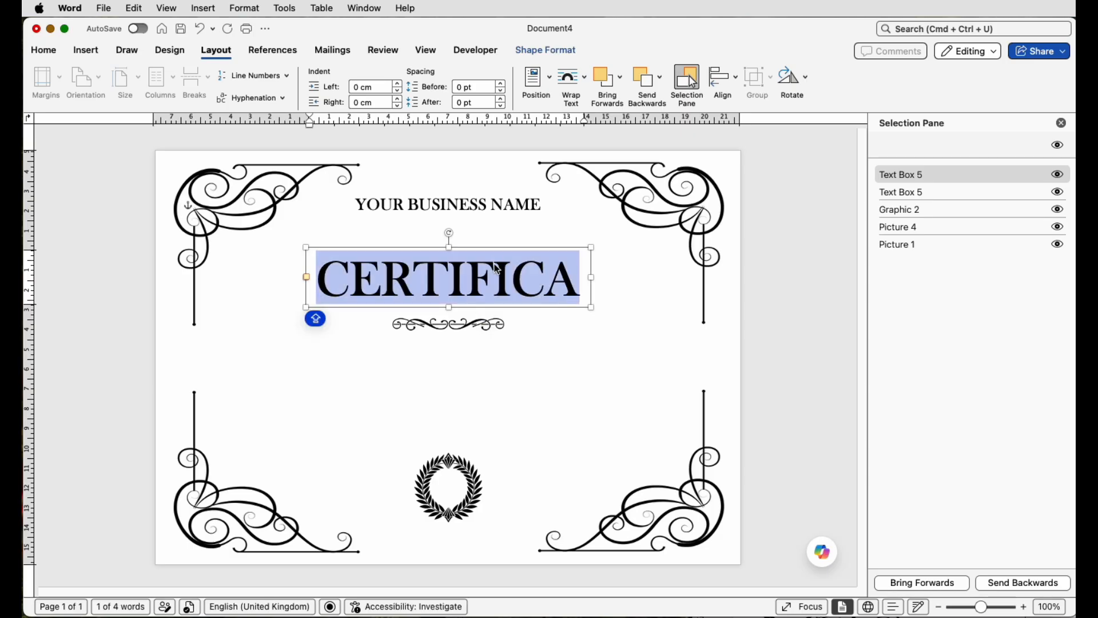
right_click(496, 268)
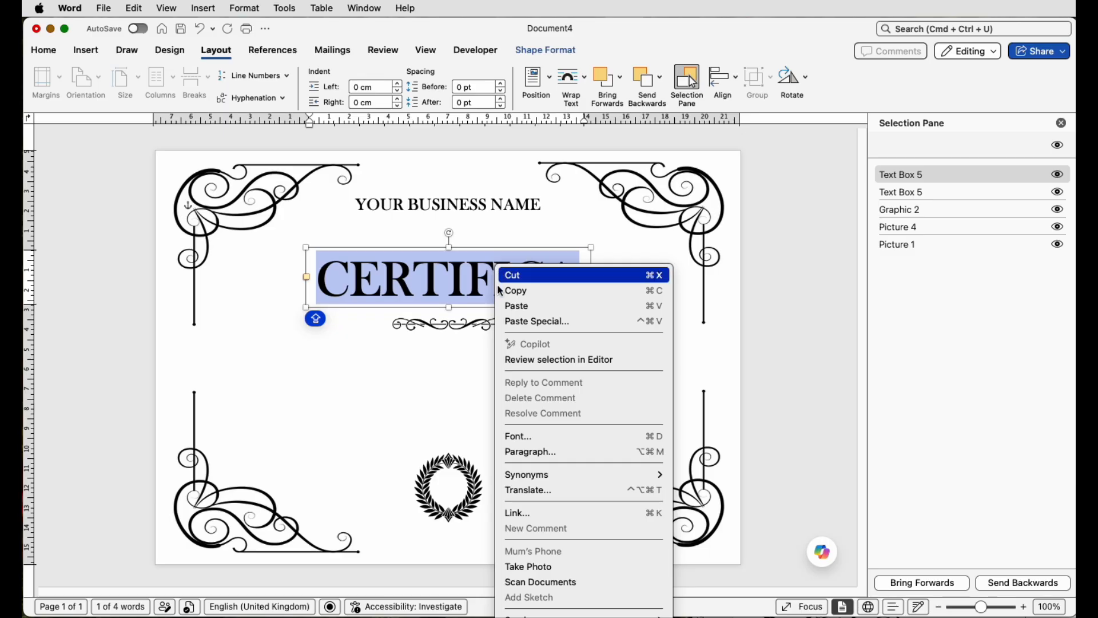
click(535, 438)
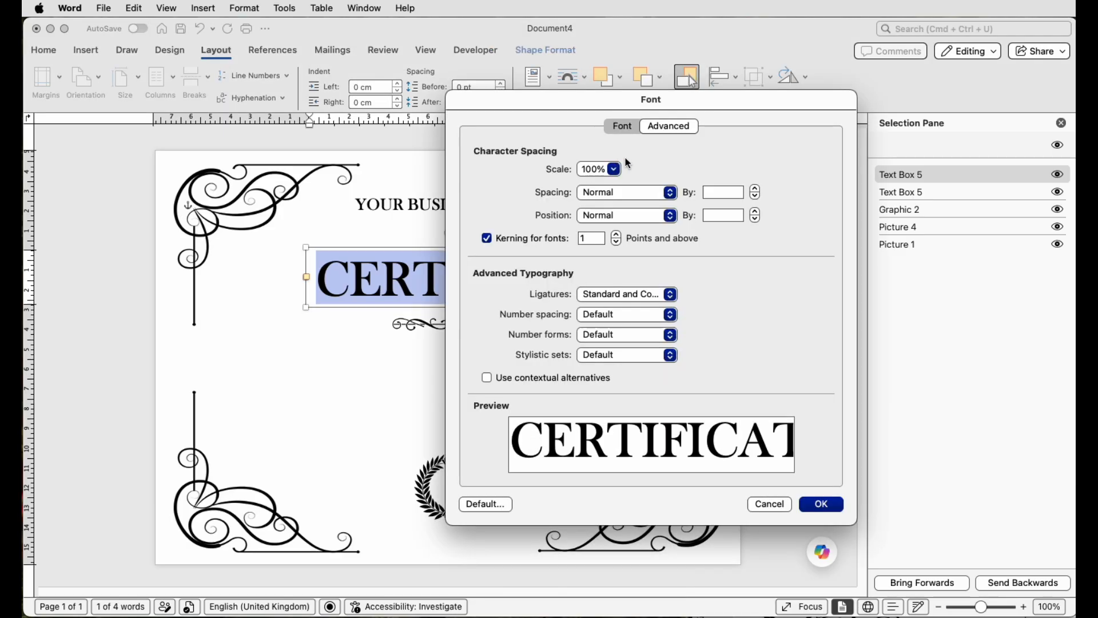
click(671, 192)
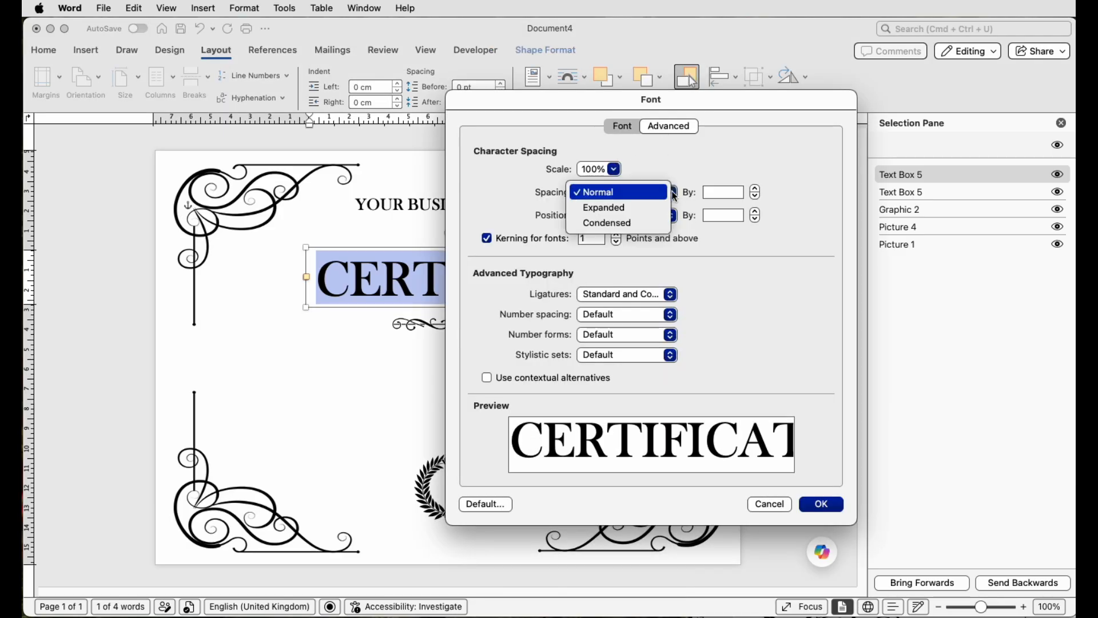
click(610, 208)
click(707, 193)
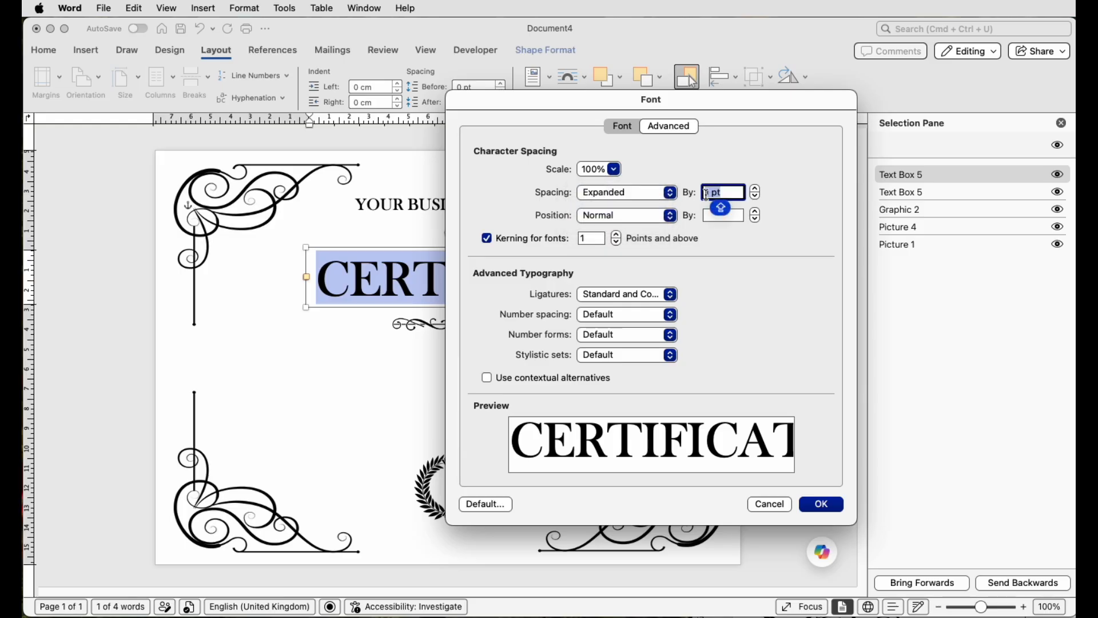
text(5)
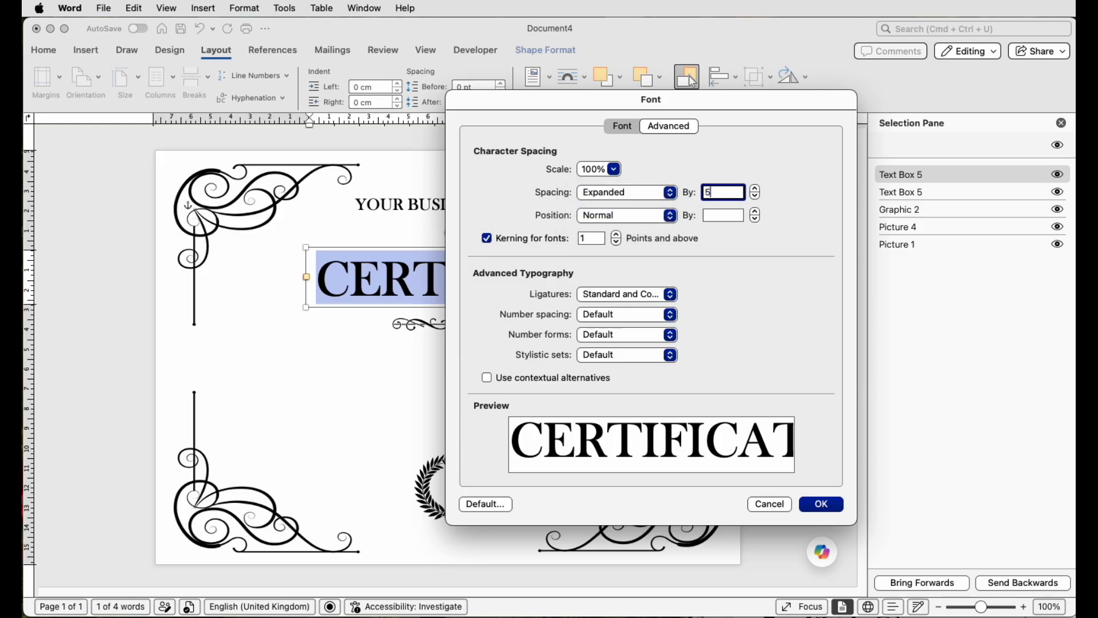
key(Return)
click(563, 366)
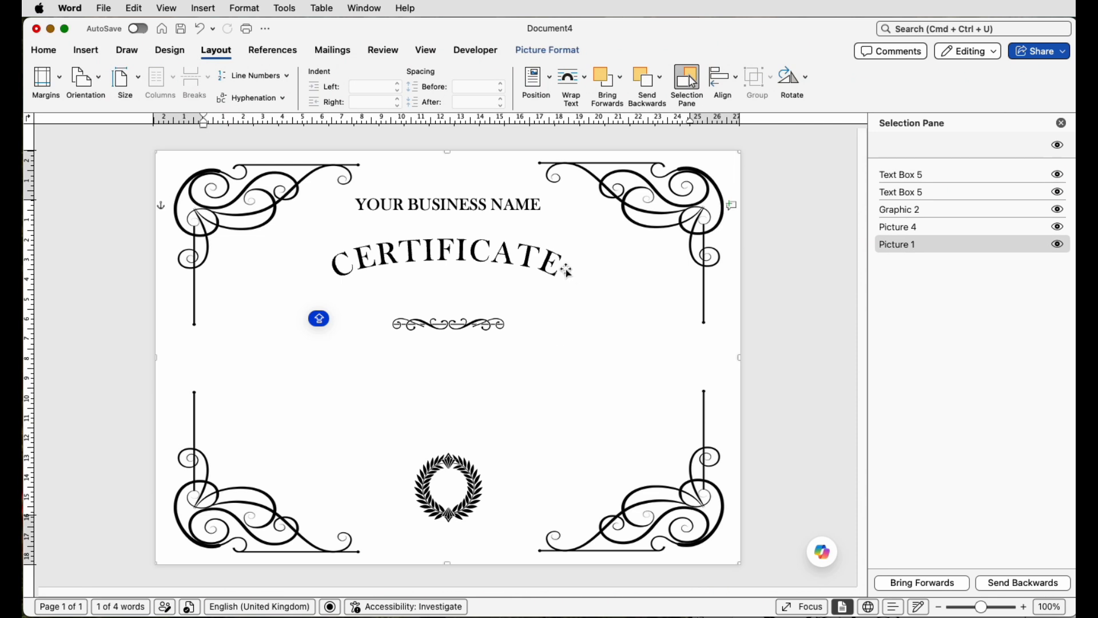
Step: Increase the CERTIFICATE character spacing to an expanded 10 pt
click(521, 256)
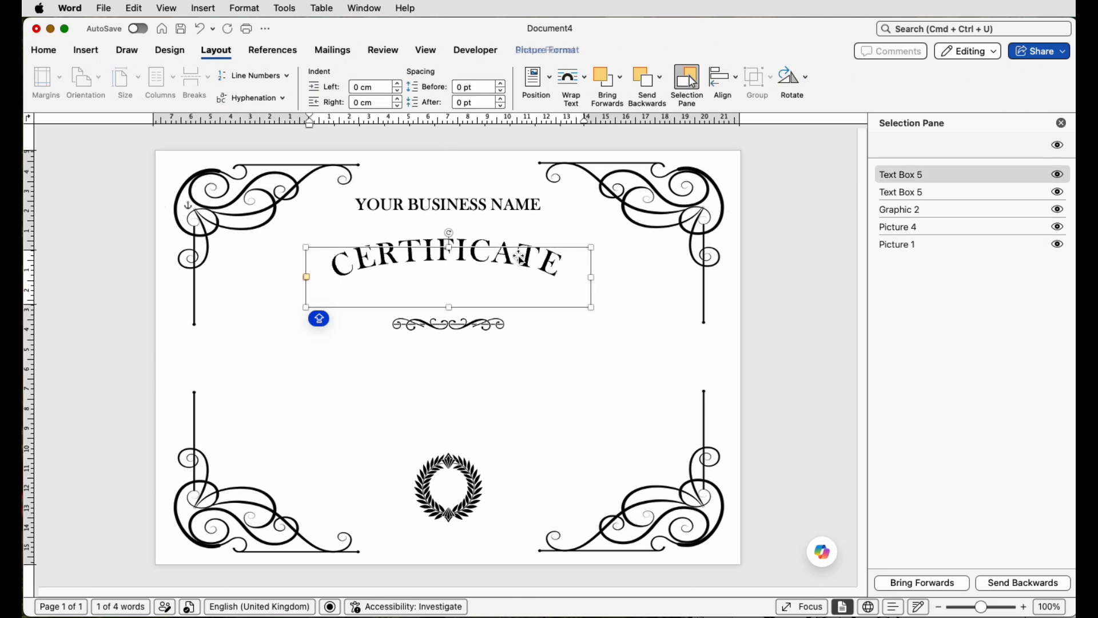
click(513, 262)
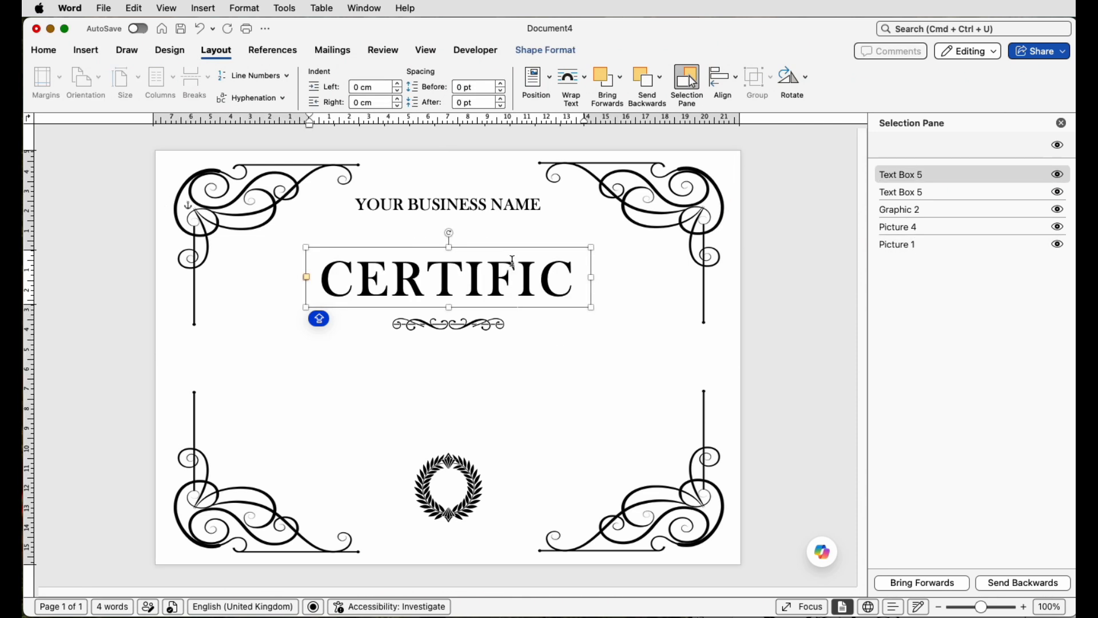
key(super+a)
key(super+d)
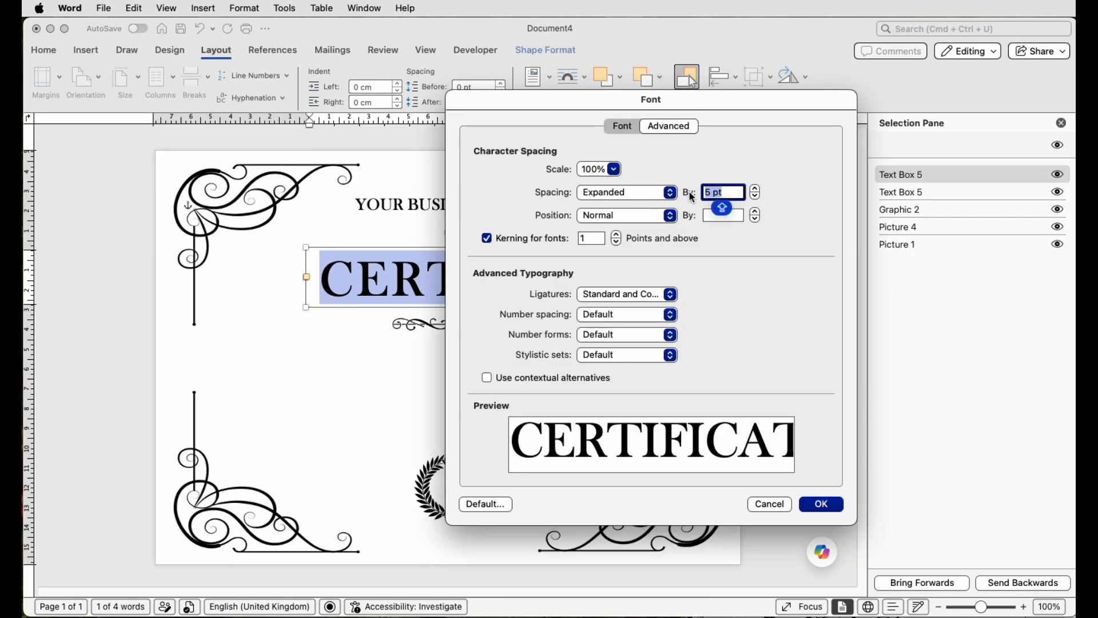
text(10)
key(Return)
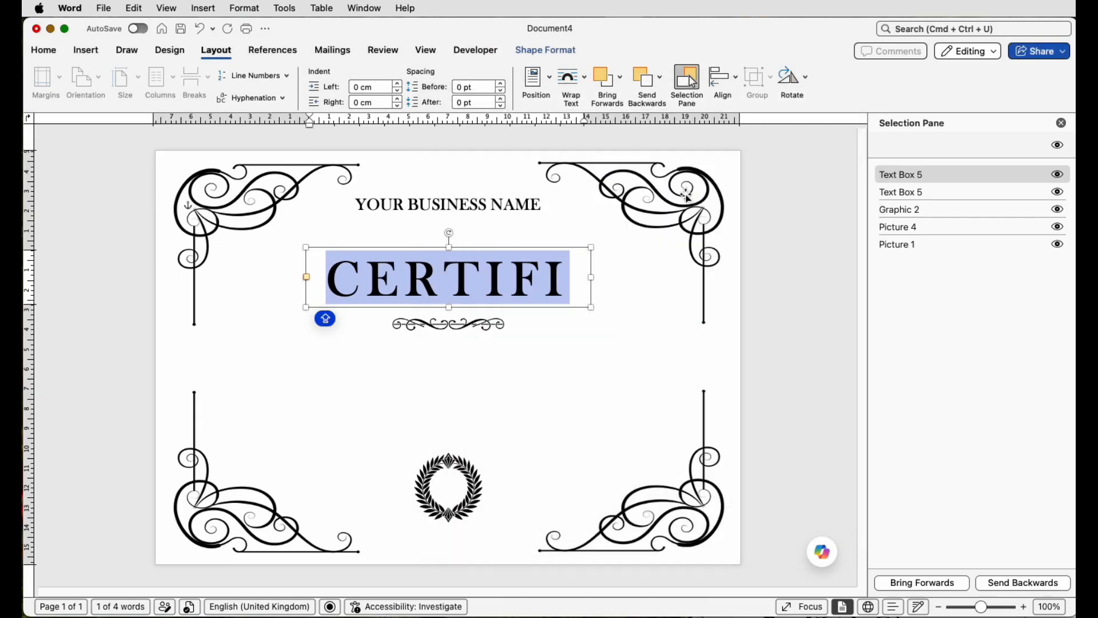
click(425, 446)
Step: Increase the CERTIFICATE font size and enlarge its text box so the arch widens
click(433, 247)
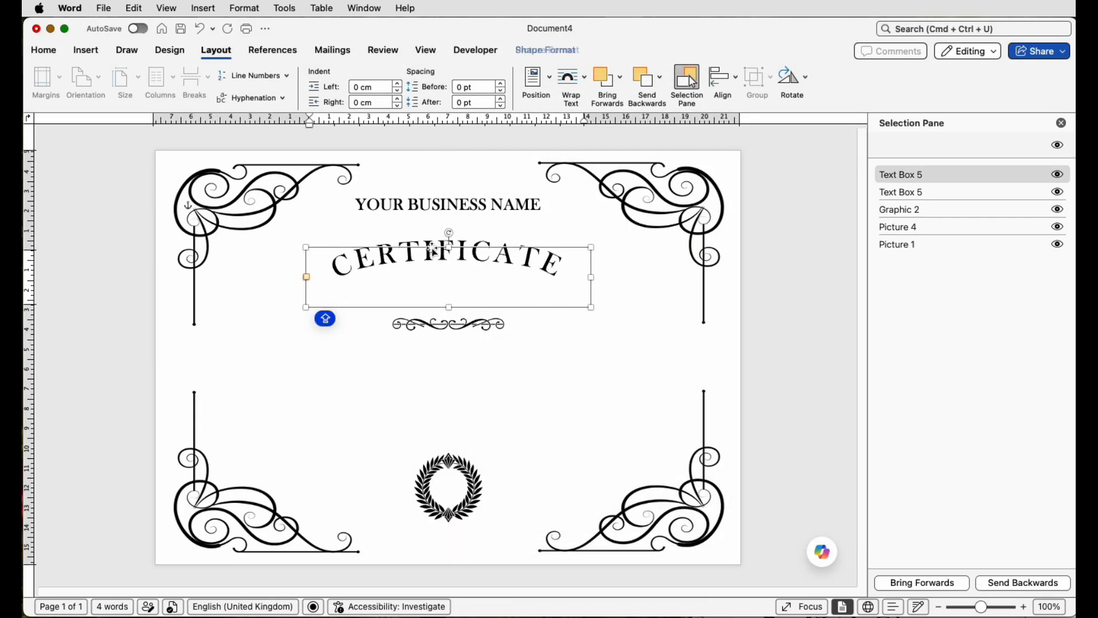
click(53, 53)
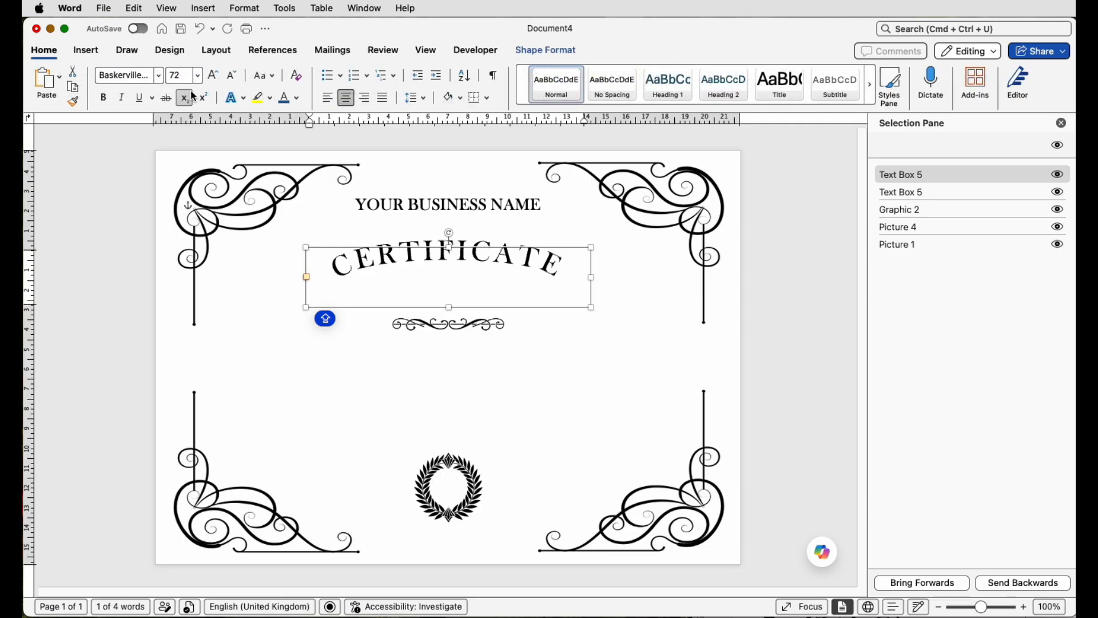
click(216, 81)
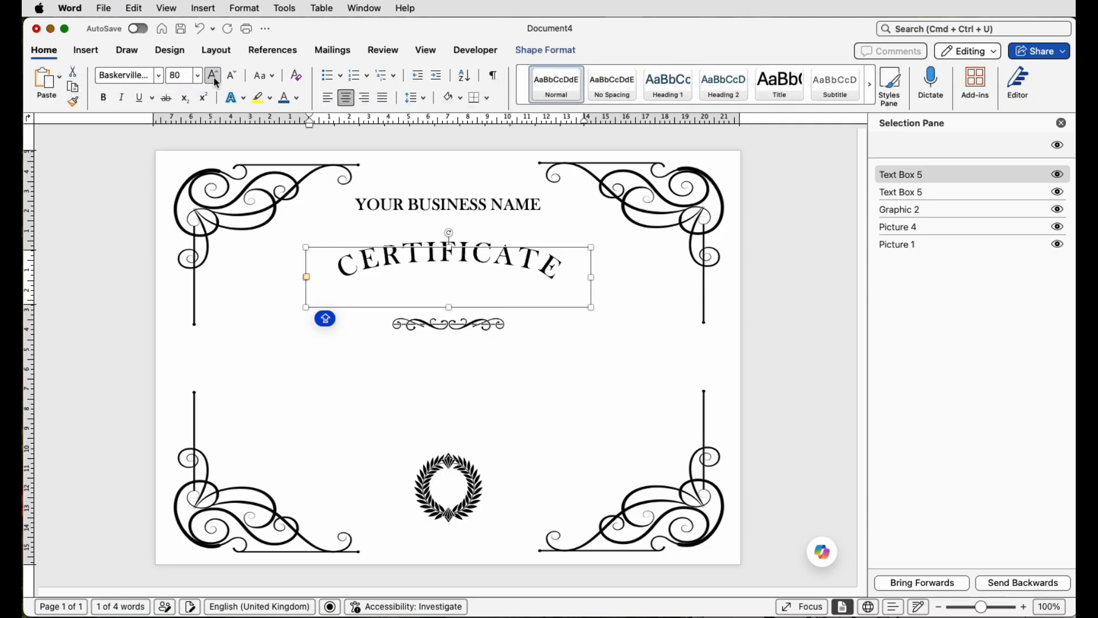
drag(306, 308, 208, 372)
click(214, 76)
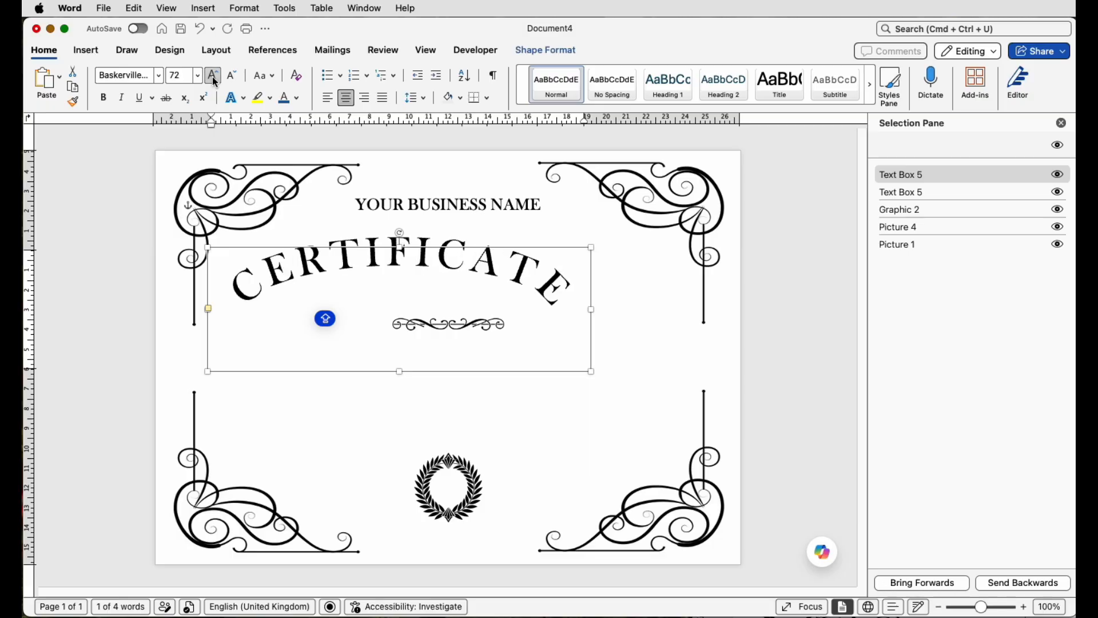
Step: Colour the CERTIFICATE text dark brown and centre its text box horizontally on the page
click(297, 98)
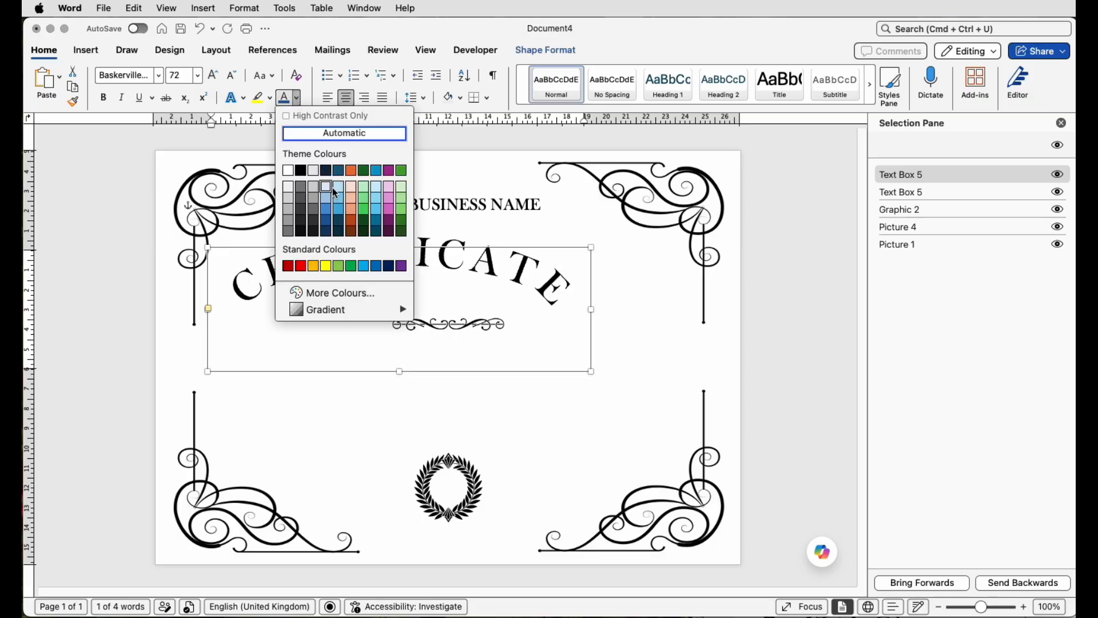
click(352, 232)
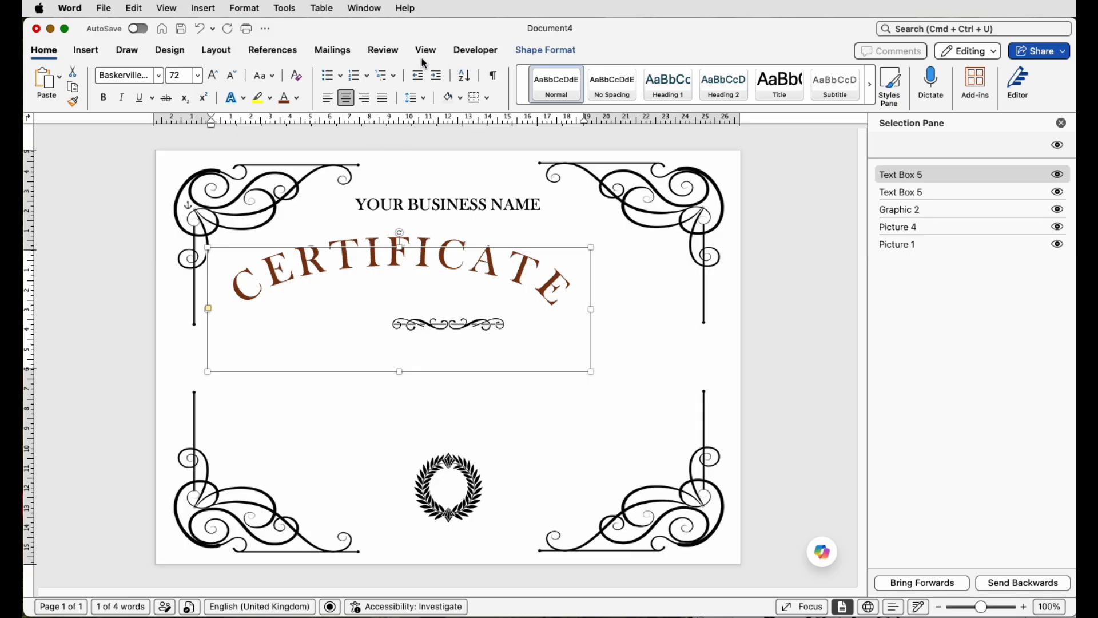
click(217, 52)
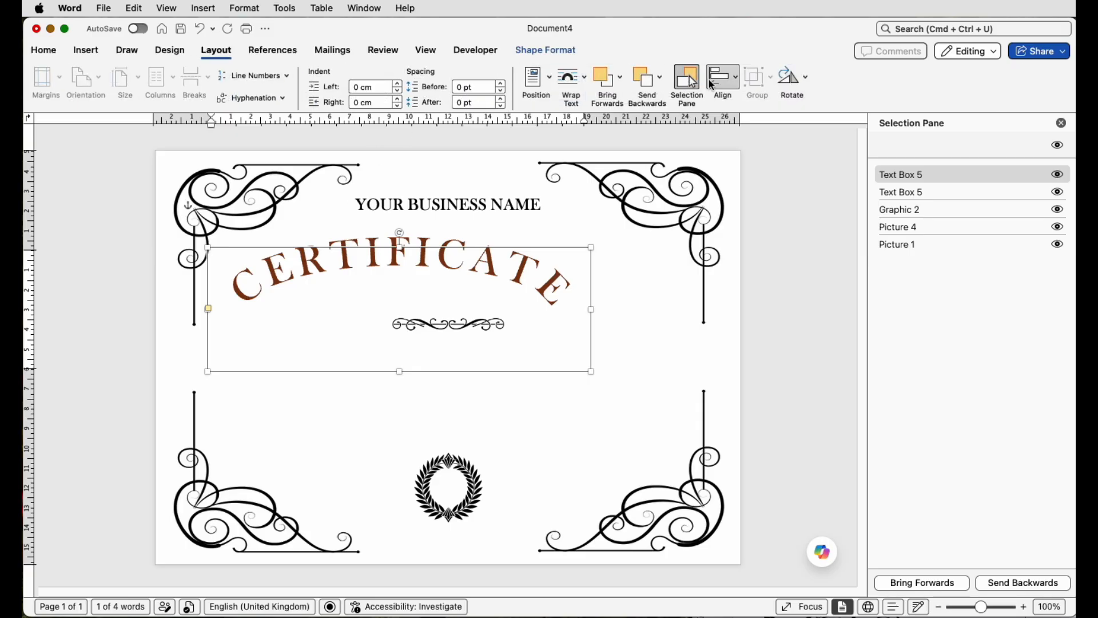
click(720, 80)
click(730, 117)
click(506, 208)
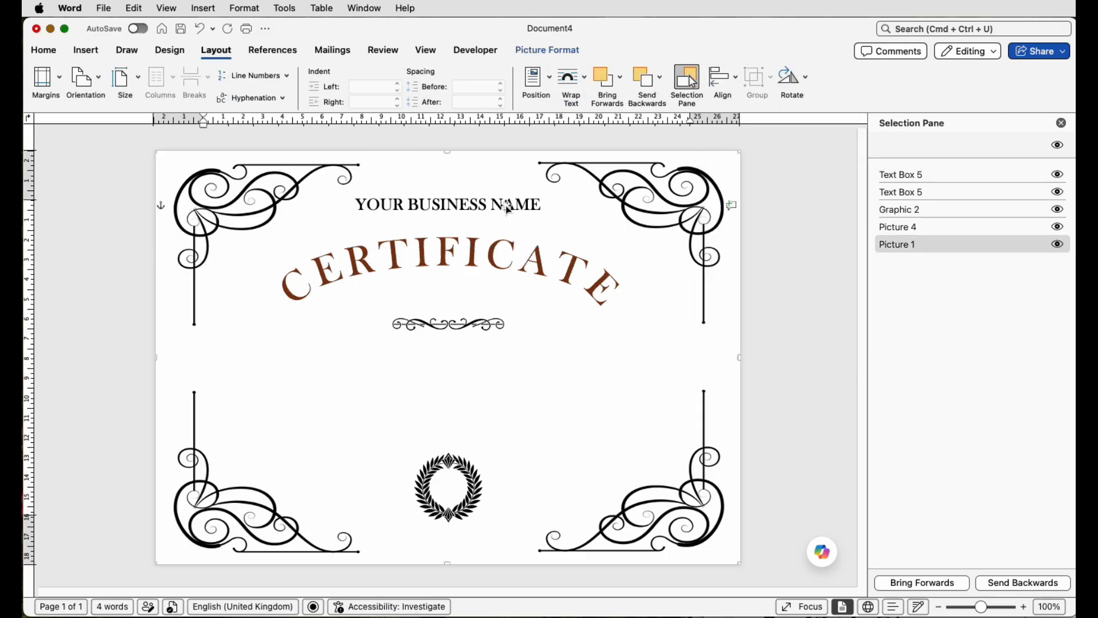
Step: Duplicate the business name text box beneath CERTIFICATE and paste OF COMPLETION as its text
click(495, 209)
shift+drag(494, 209, 494, 297)
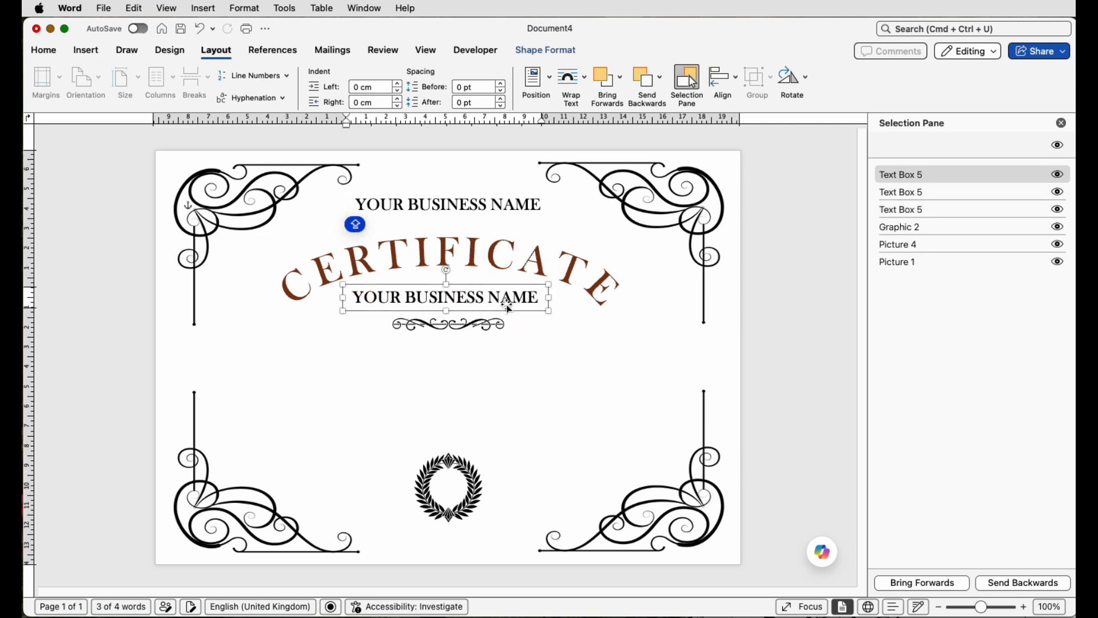
triple_click(485, 294)
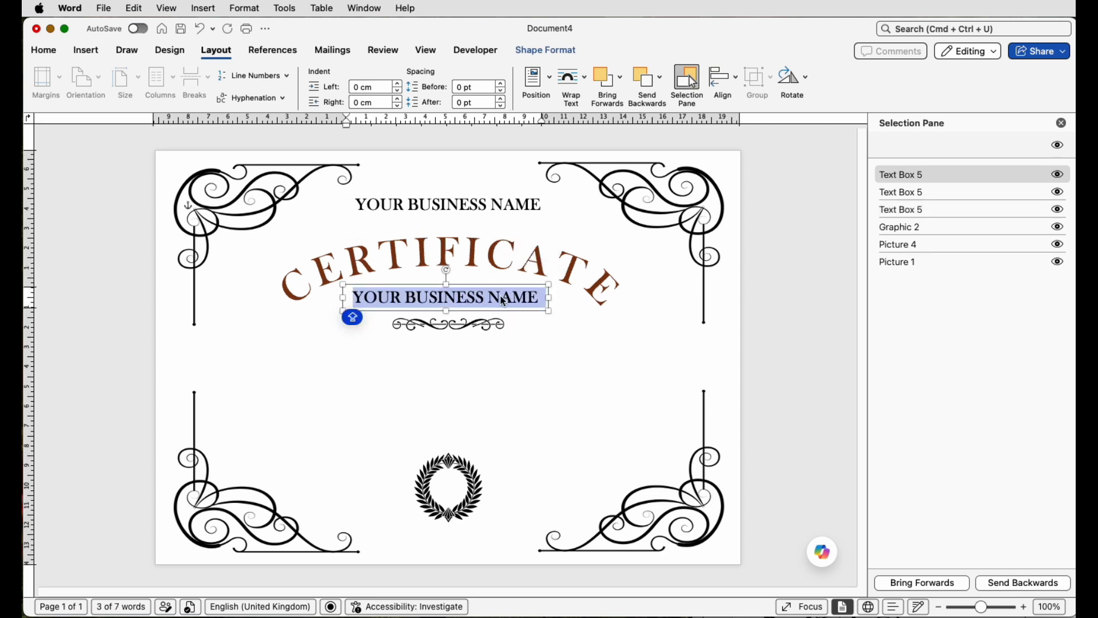
text(OF COMPLETION)
Step: Copy text boxes into the lower area and centre the course-completion text box horizontally
drag(490, 302, 612, 497)
click(399, 444)
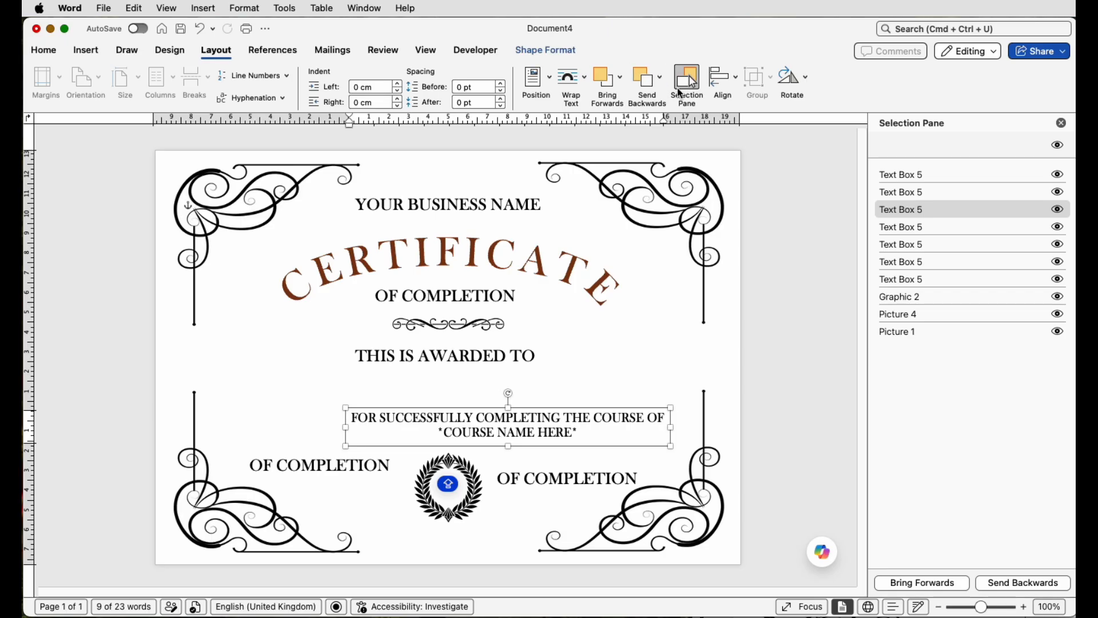
click(723, 80)
click(738, 101)
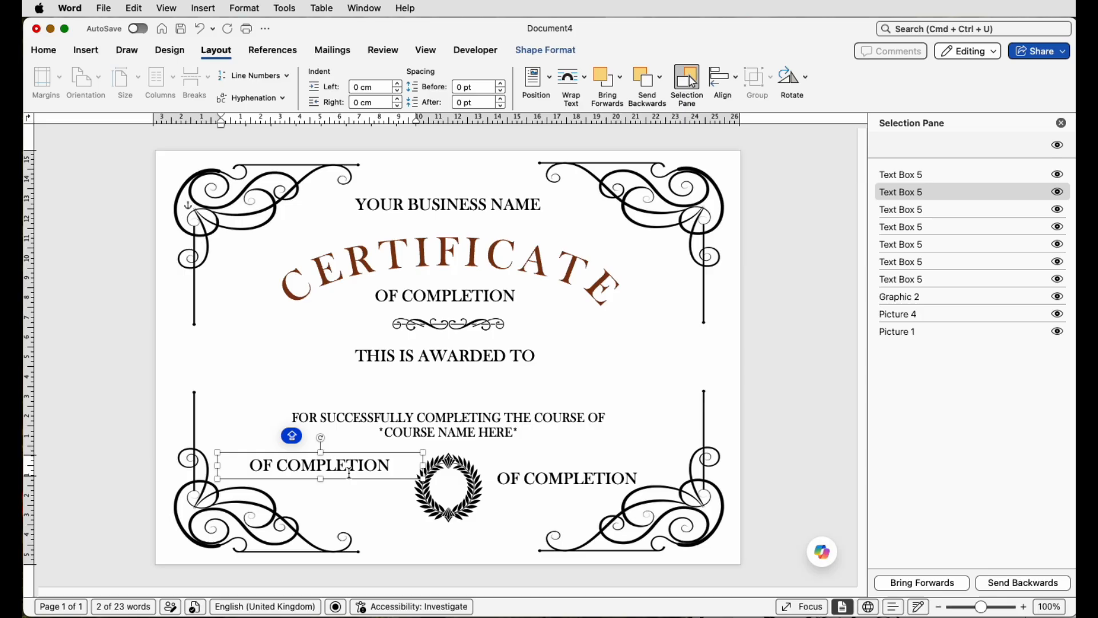
Step: Replace the bottom-left label with DATE and the bottom-right label with TRAINER NAME
drag(394, 469, 247, 469)
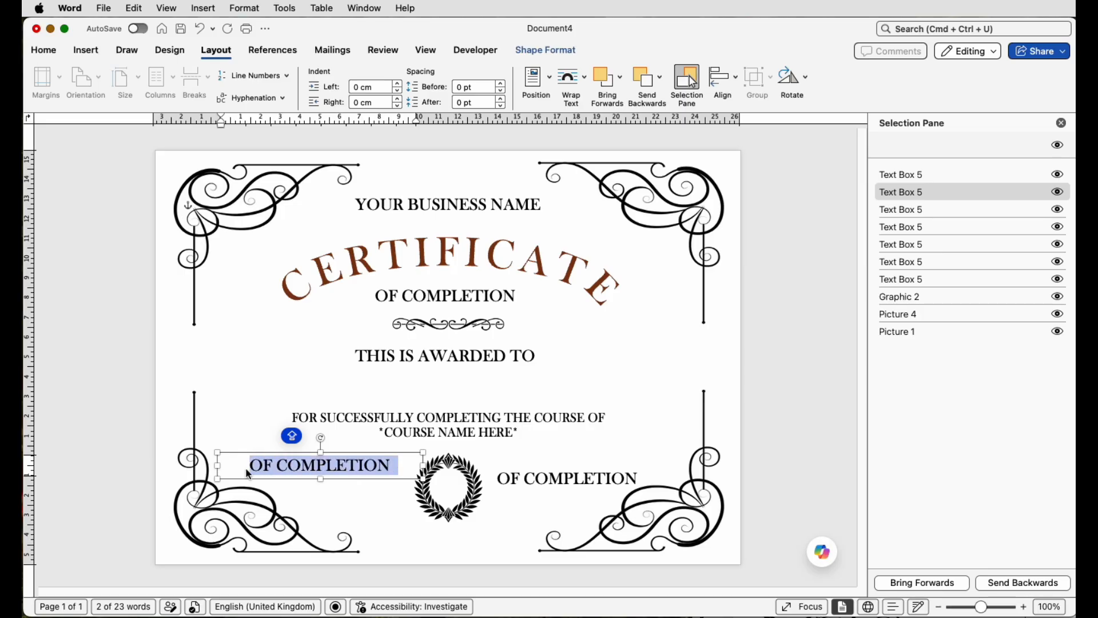
text(DATE)
click(554, 481)
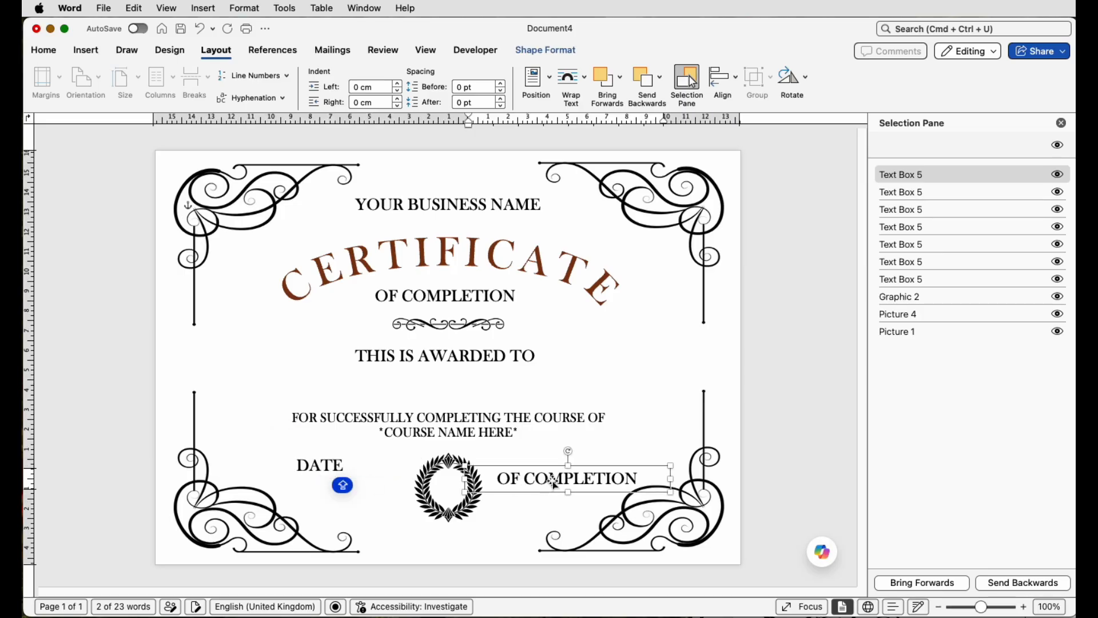
triple_click(552, 479)
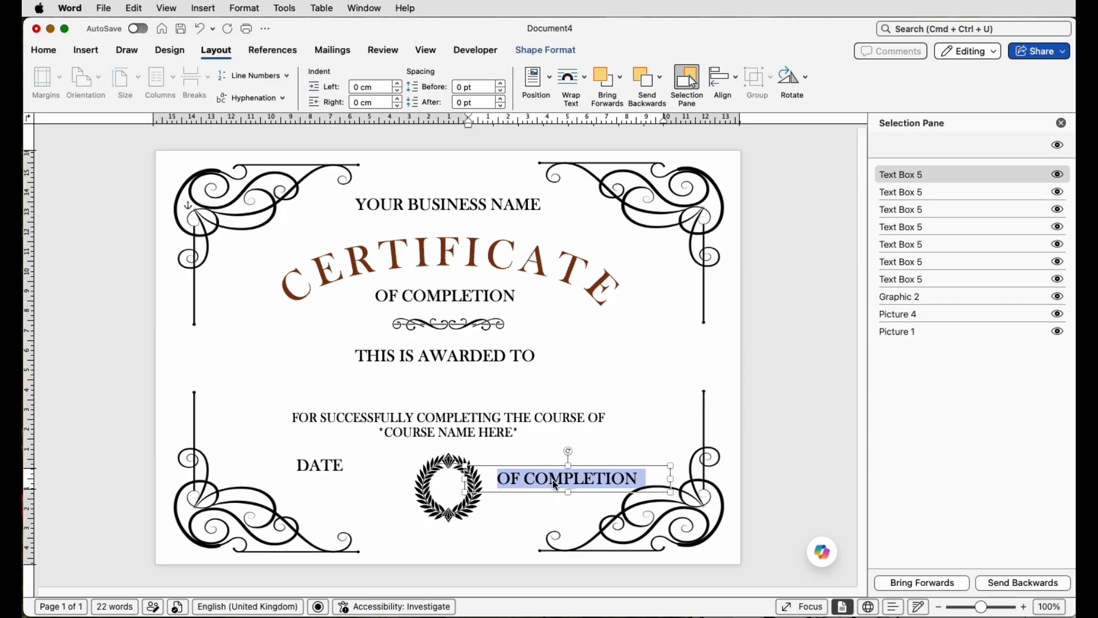
text(TRAINER NAME)
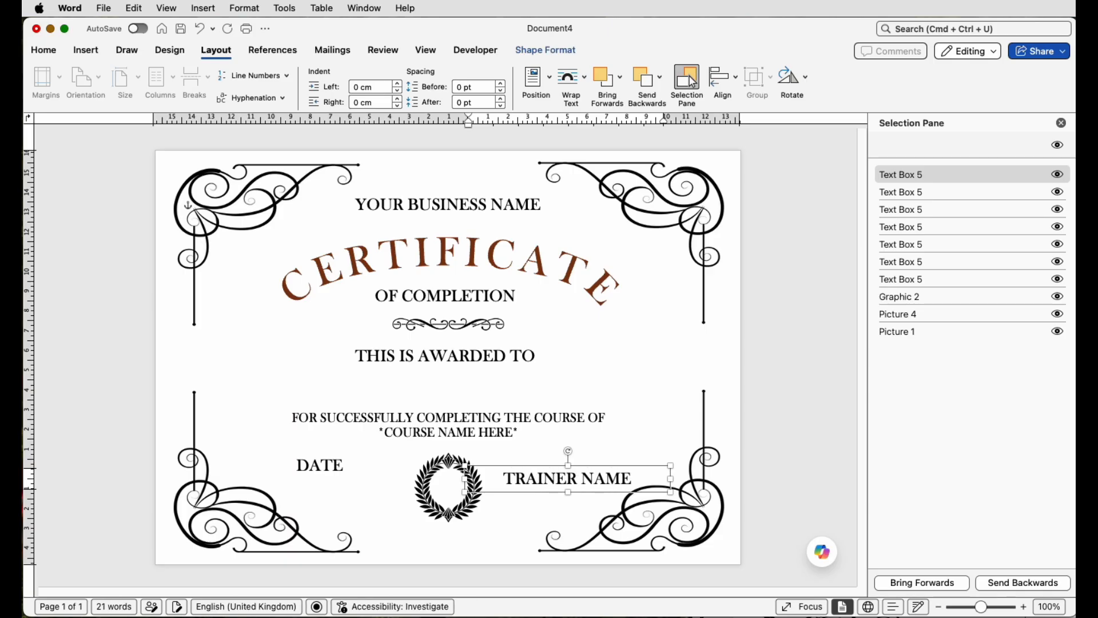
Step: Set the DATE and TRAINER NAME labels to 16 pt
click(322, 466)
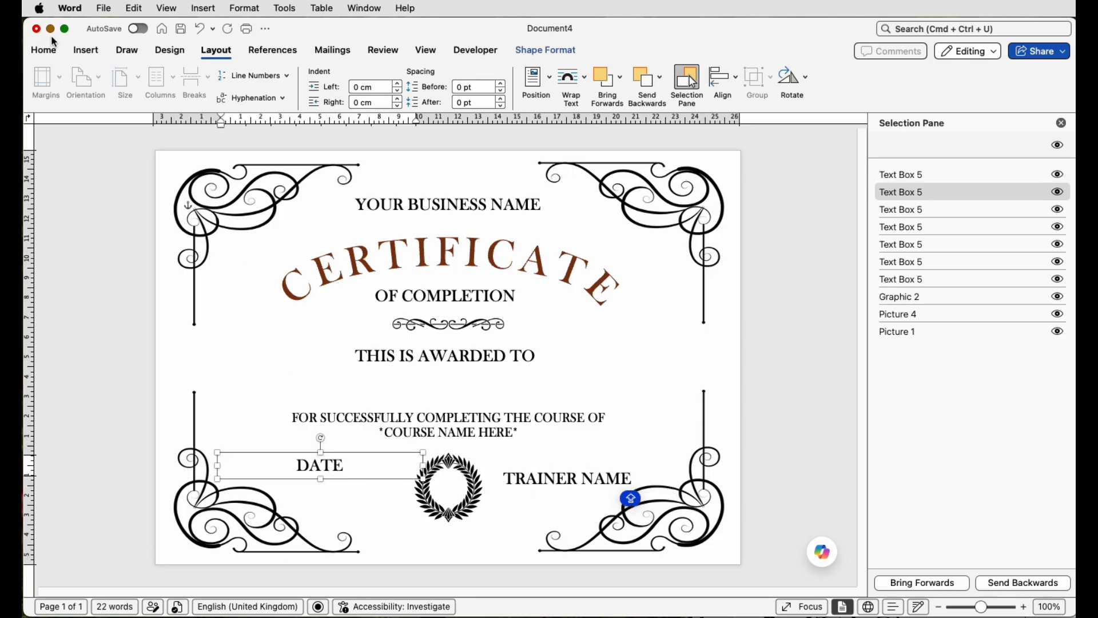
click(43, 50)
click(523, 475)
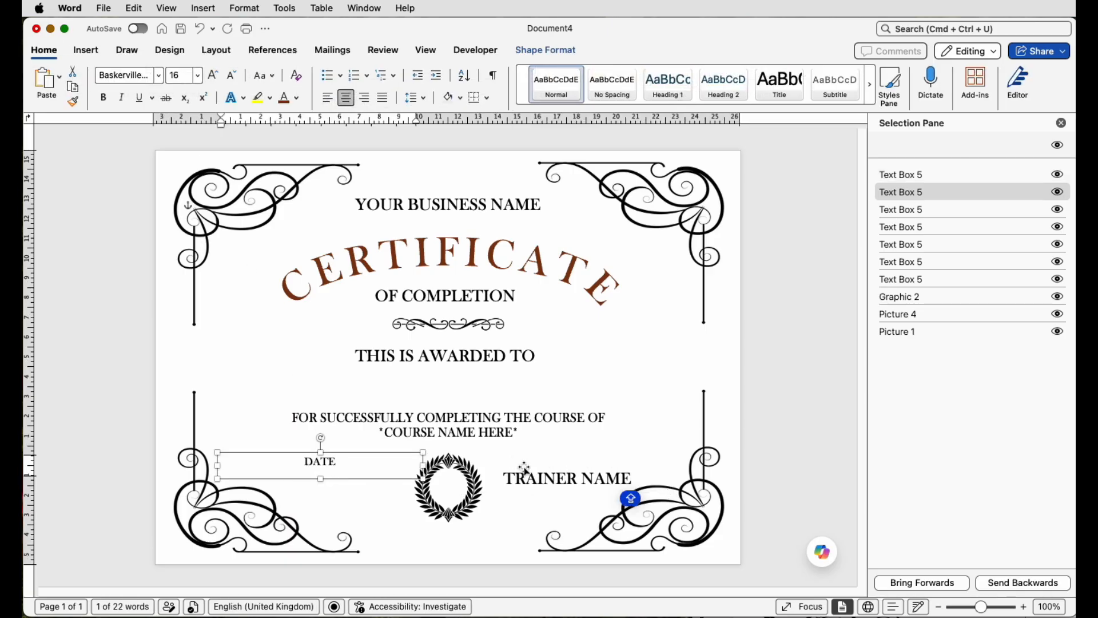
click(199, 79)
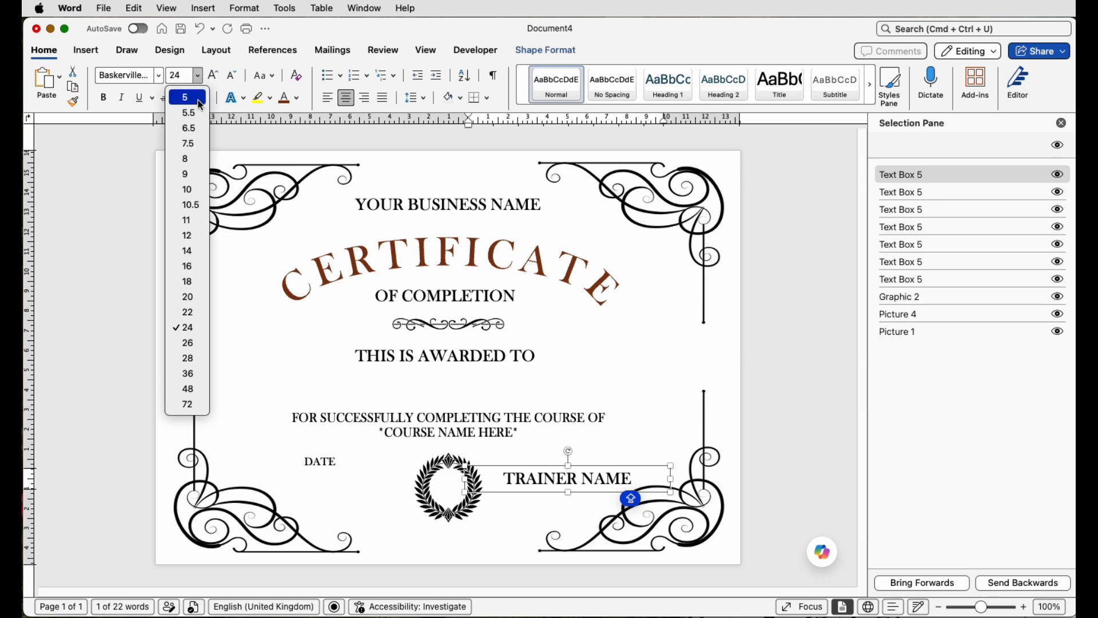
click(193, 265)
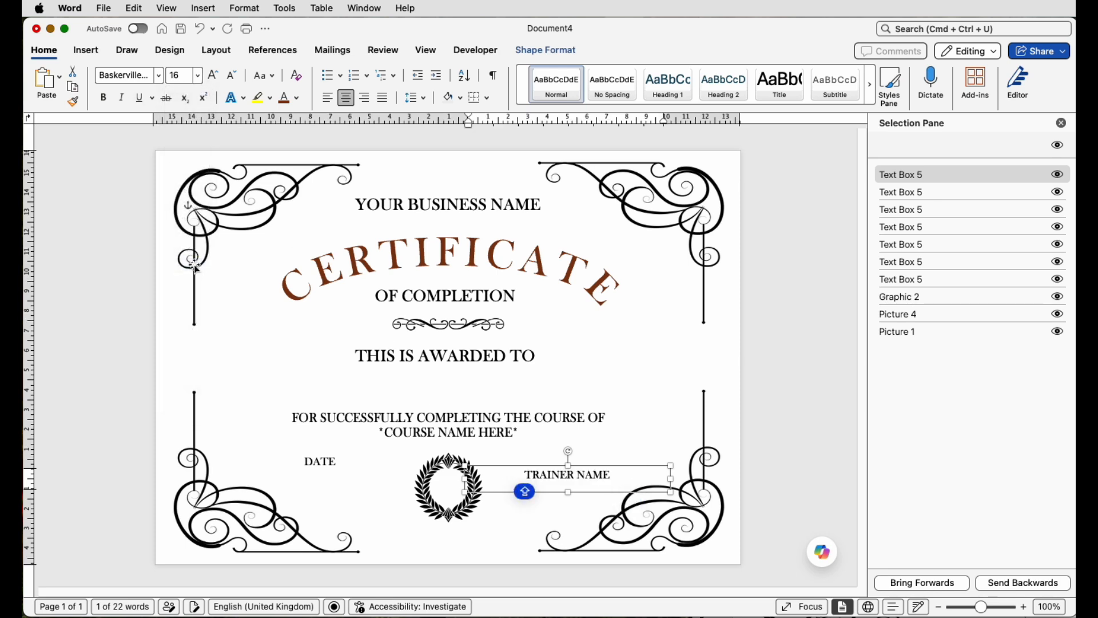
Step: Move the TRAINER NAME label to about 17.2 cm left, 17.7 cm top, and lower the DATE label to match
drag(669, 491, 581, 518)
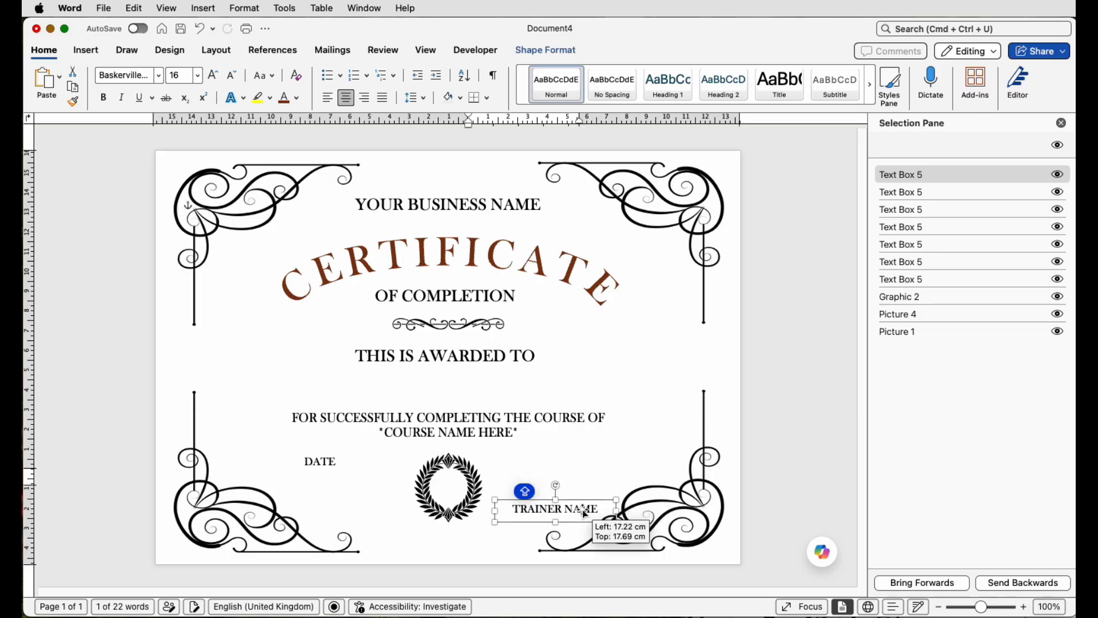
click(336, 469)
drag(424, 480, 347, 513)
click(741, 421)
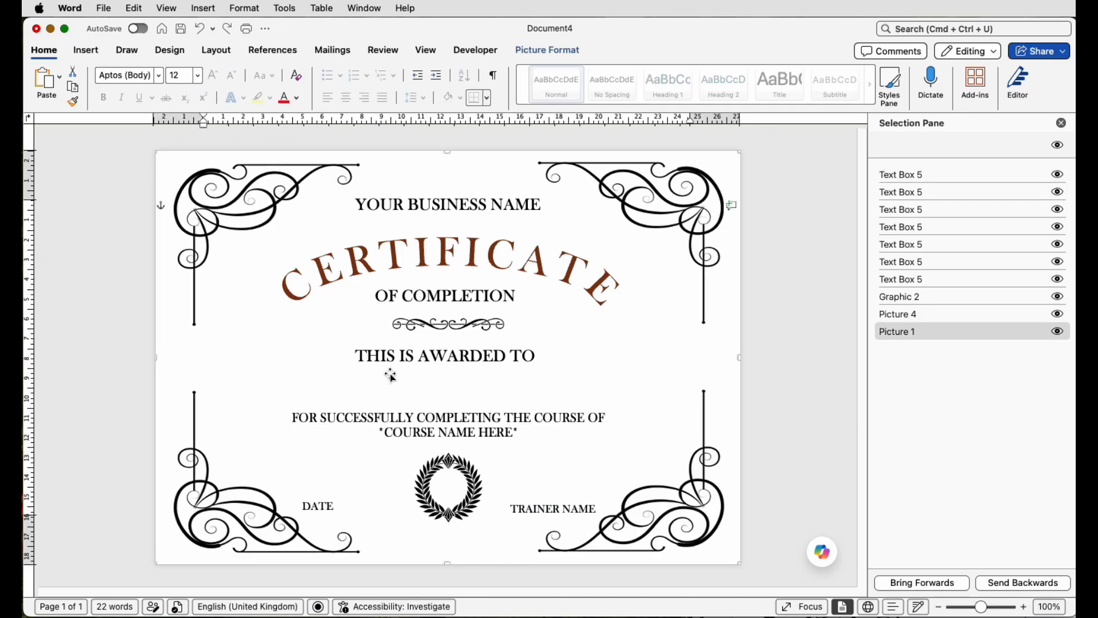
Step: Draw a straight horizontal line about 14.96 cm long below the THIS IS AWARDED TO heading
click(87, 50)
click(233, 86)
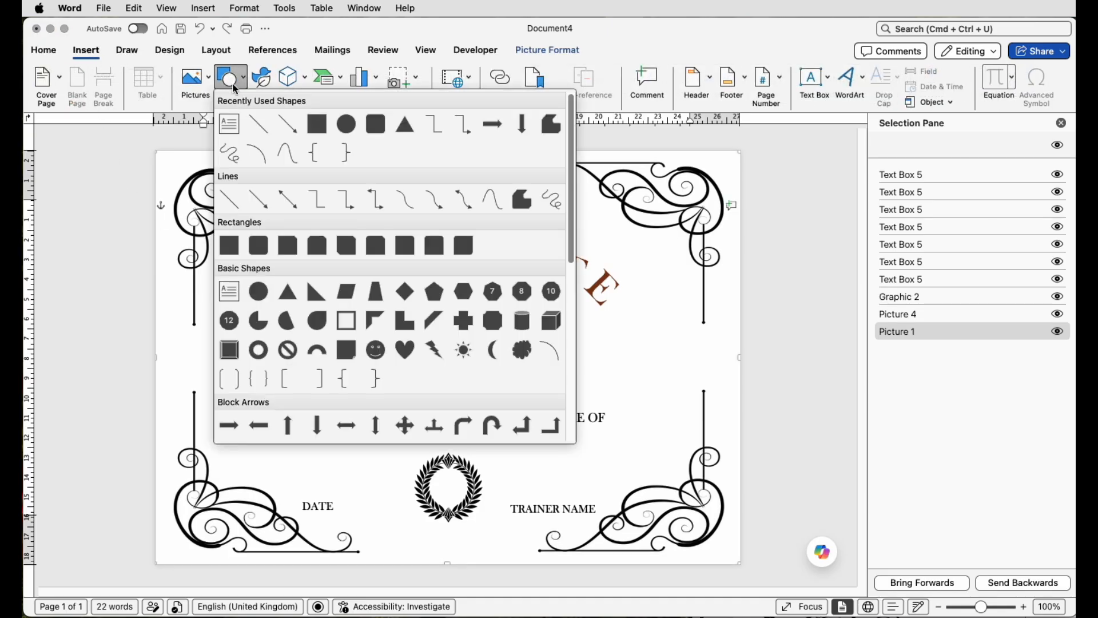
click(233, 203)
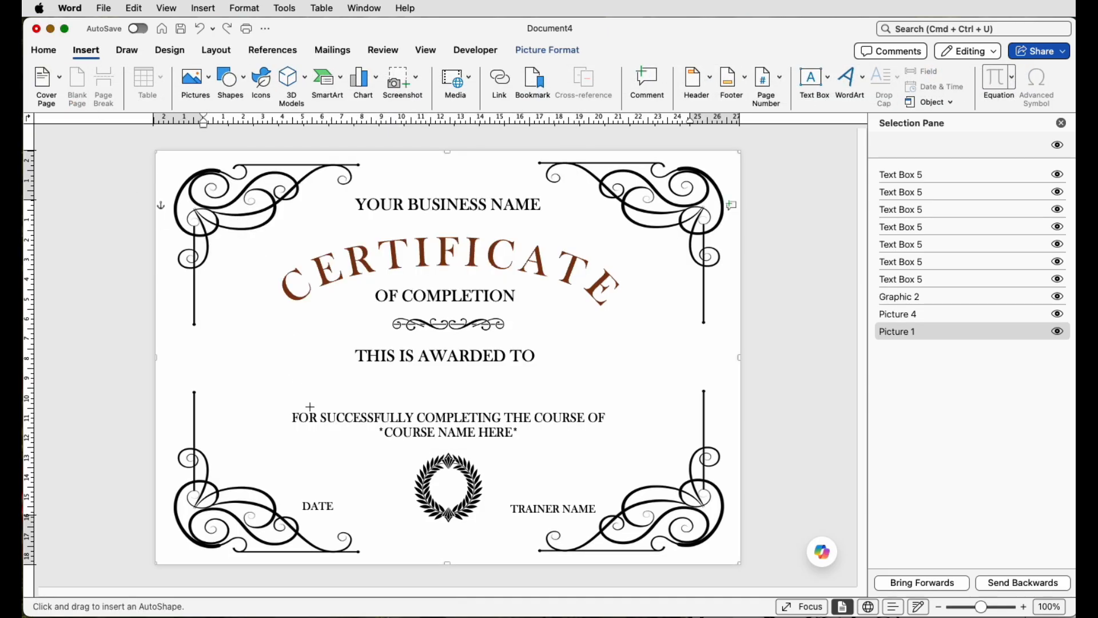
drag(300, 397, 597, 397)
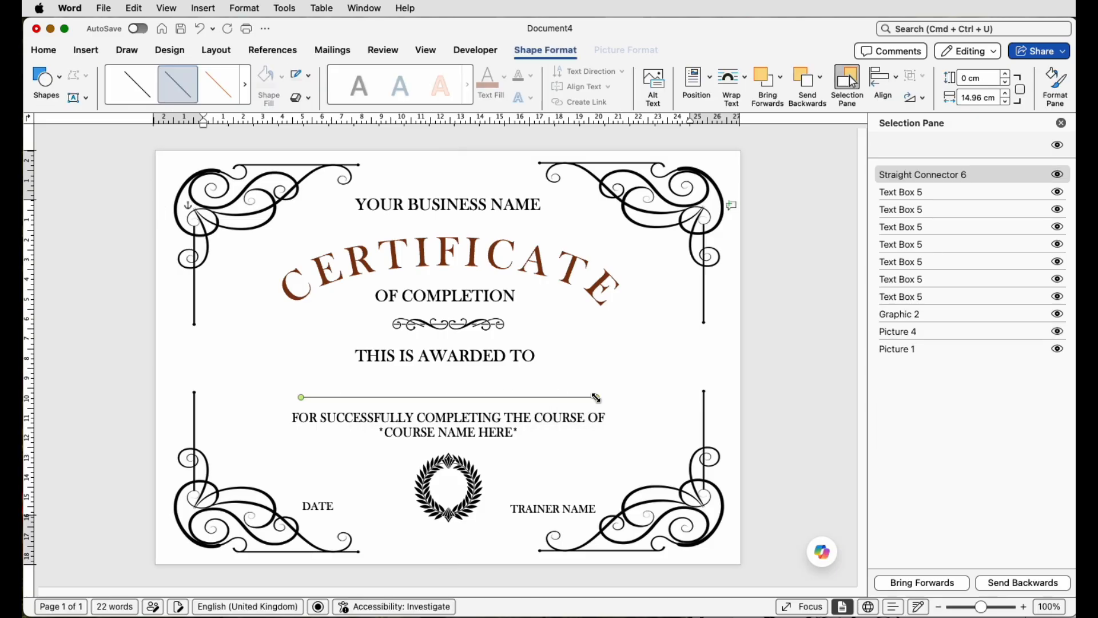
Step: Set the new line's outline colour to black and its weight to 1½ pt
click(310, 77)
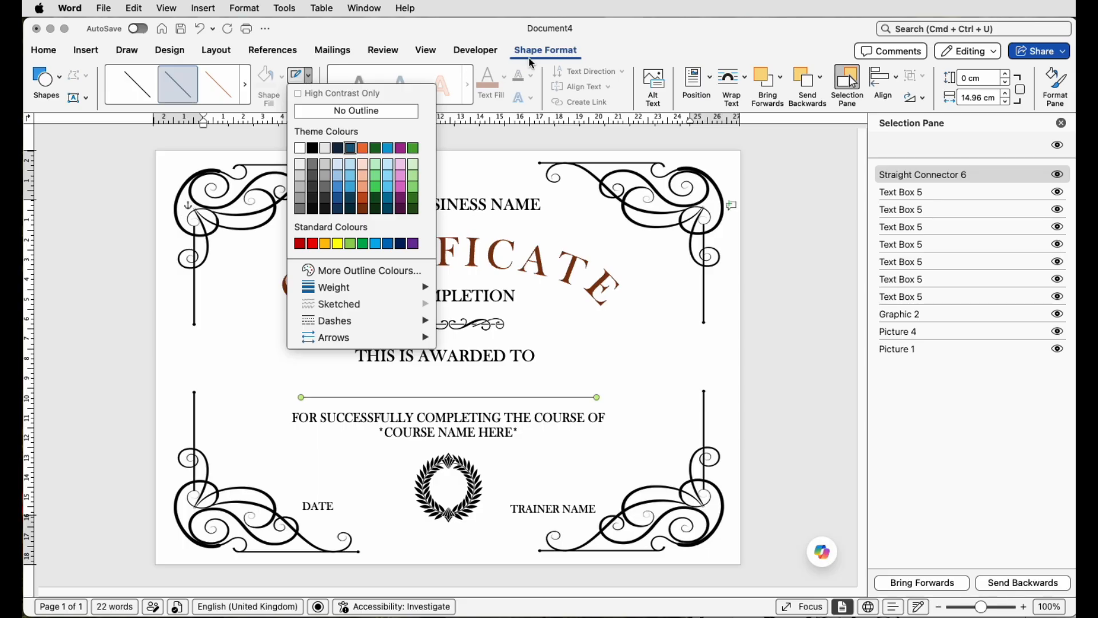
click(313, 152)
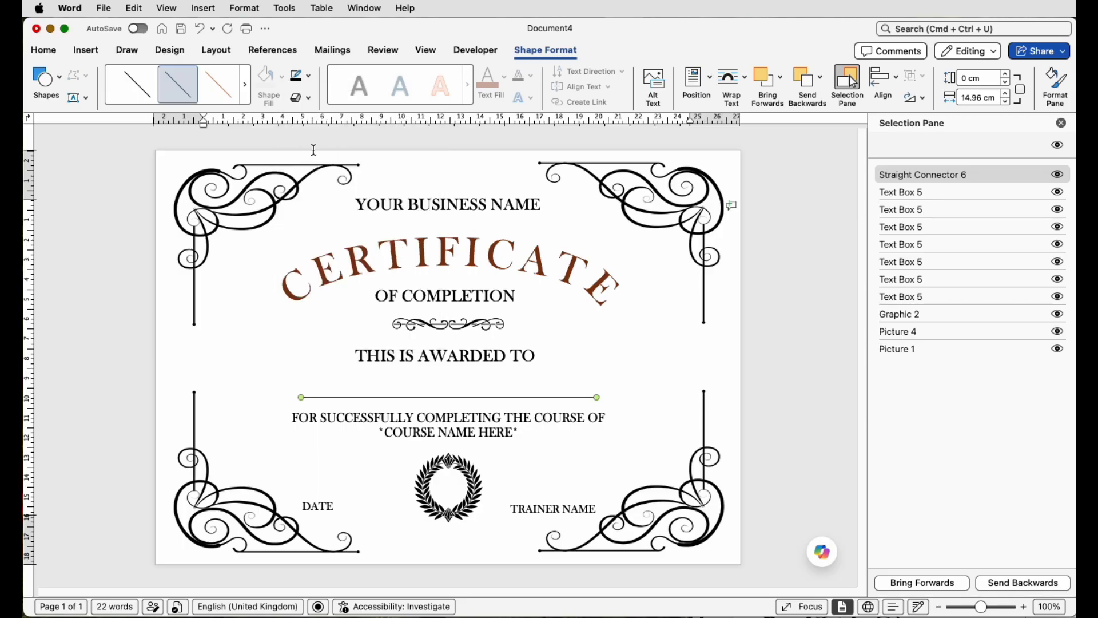
click(307, 79)
mouse_move(358, 287)
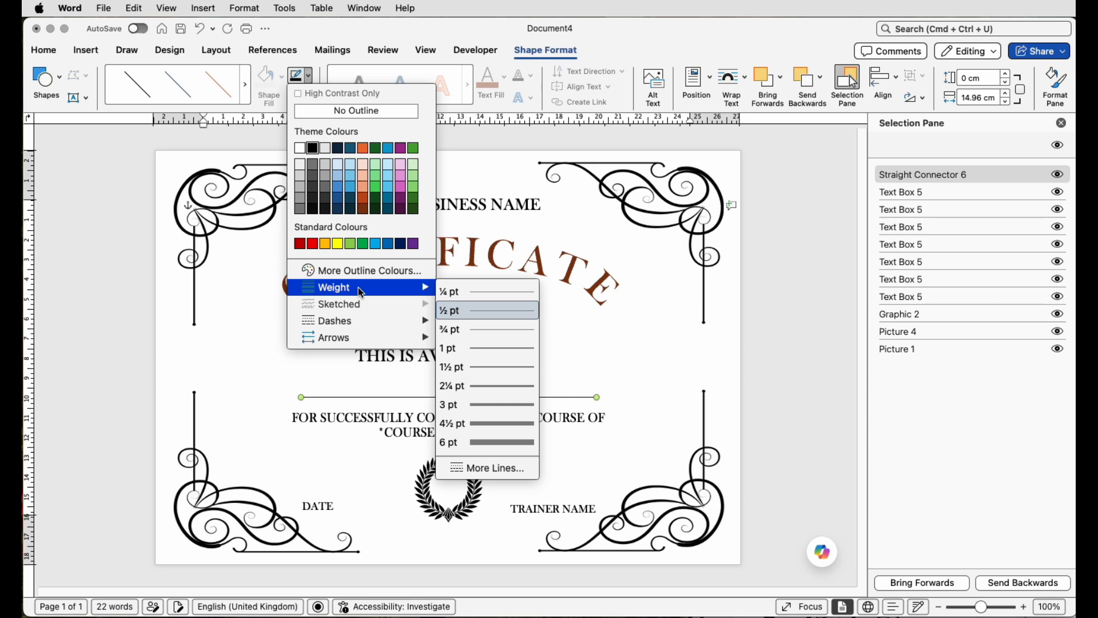
click(479, 367)
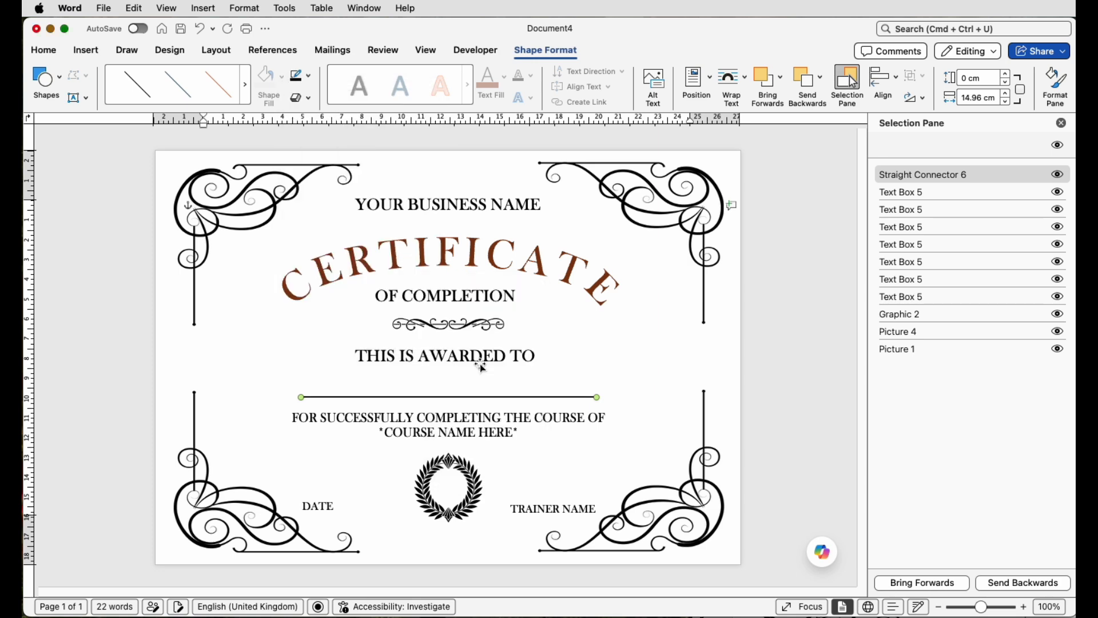
click(305, 478)
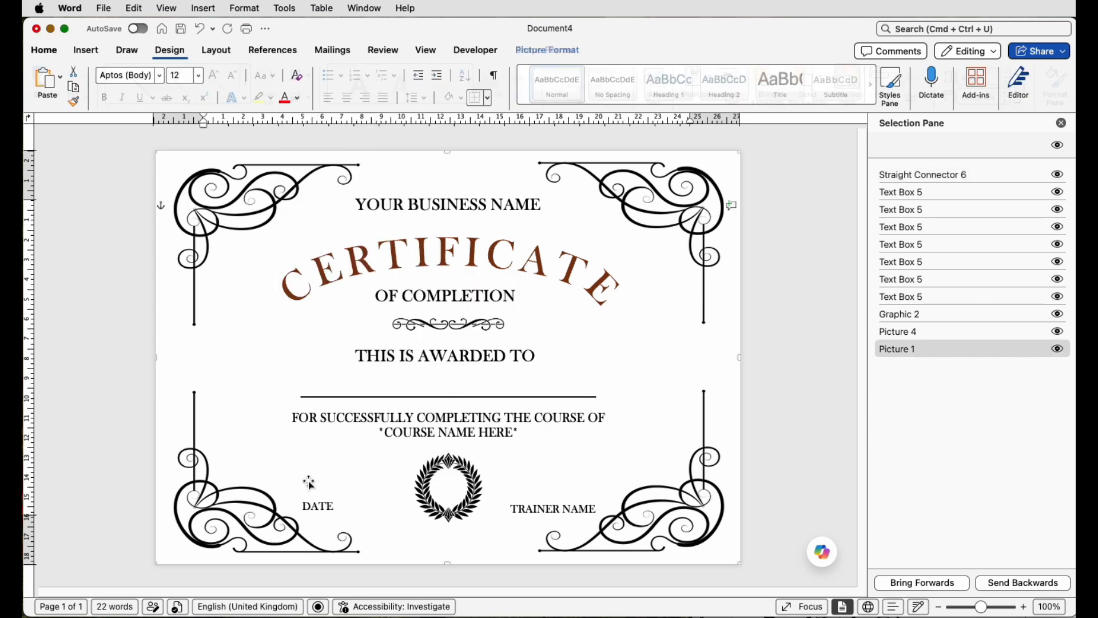
Step: Draw a straight line about 4.29 cm long above the DATE label and set its weight to 1½ pt
click(87, 51)
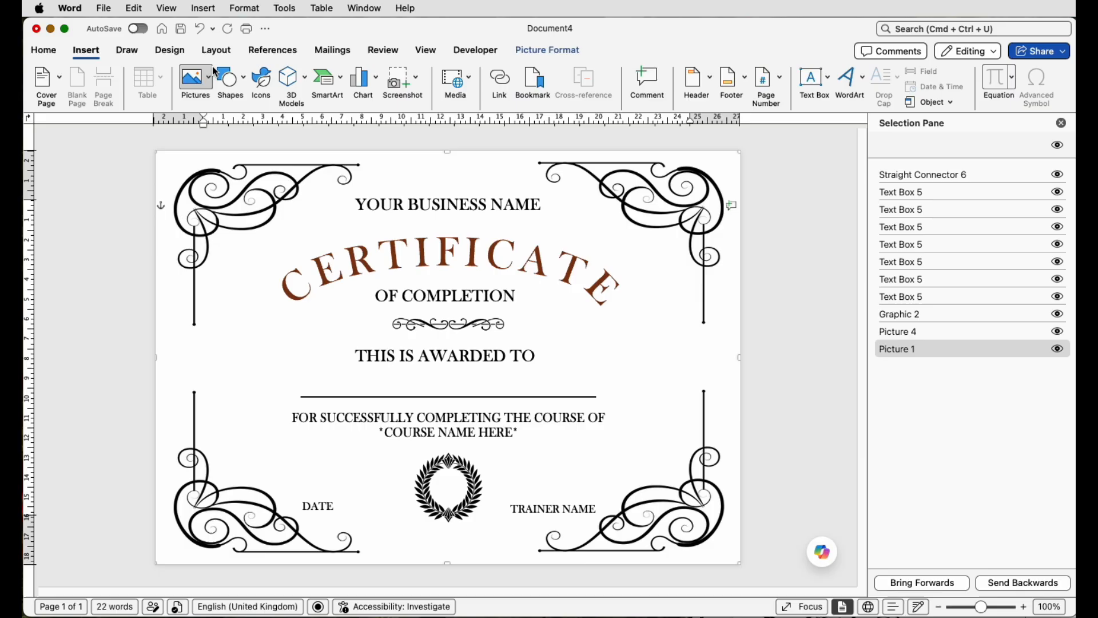
click(229, 77)
click(230, 200)
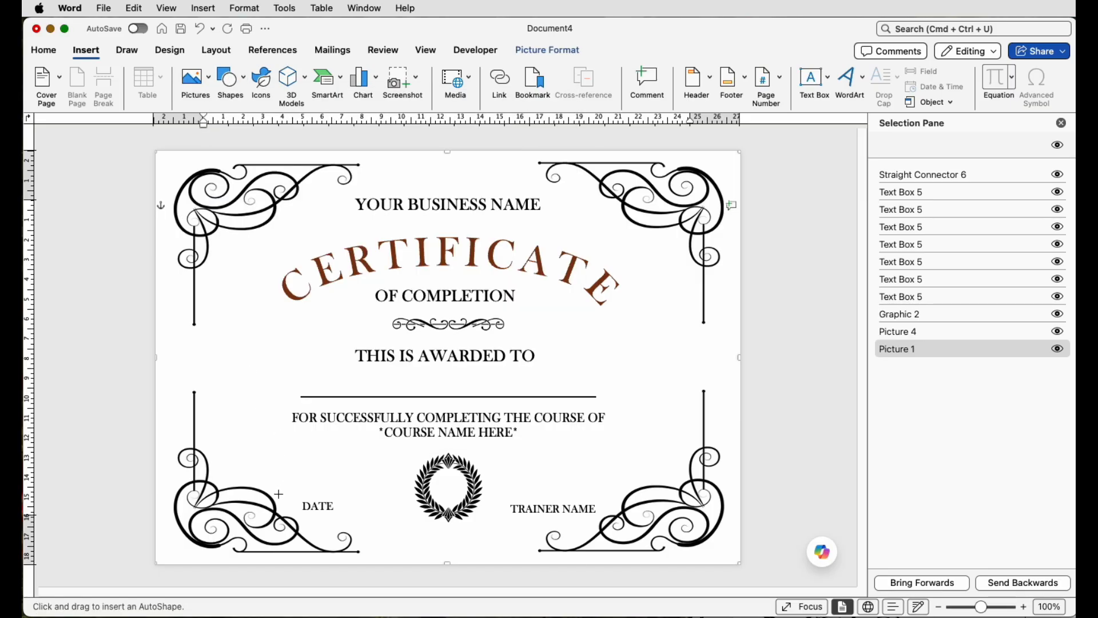
drag(279, 493, 361, 494)
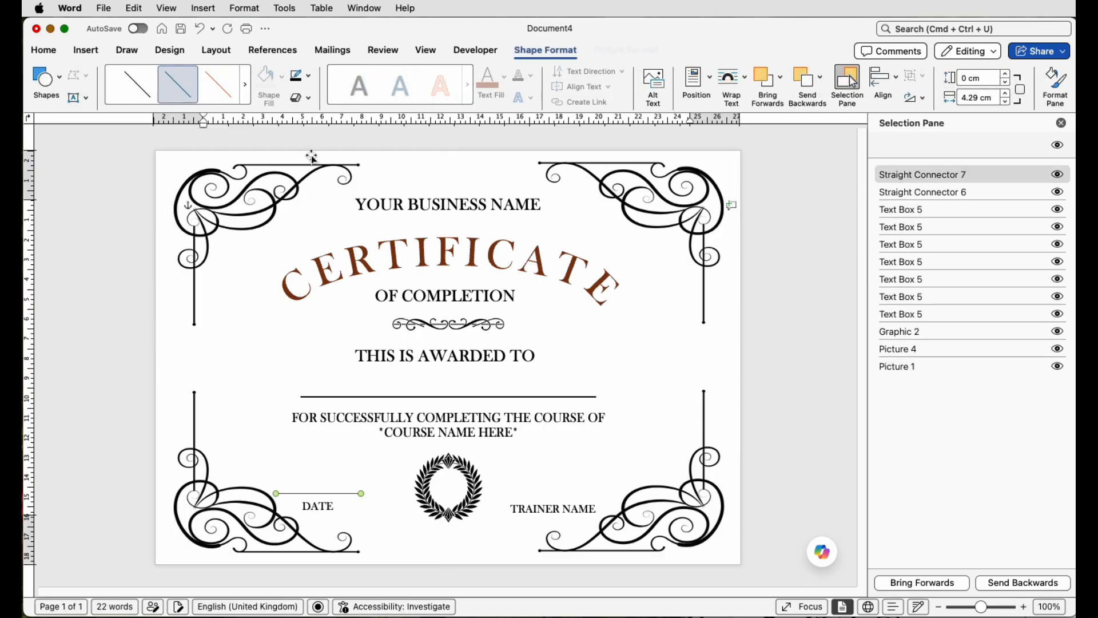
click(310, 76)
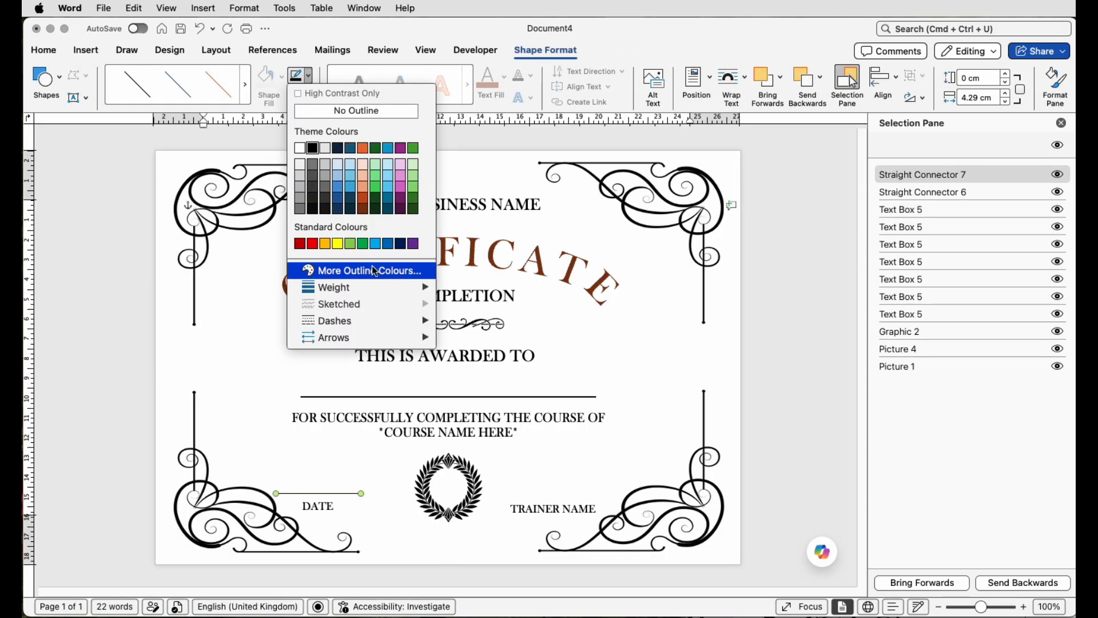
mouse_move(344, 287)
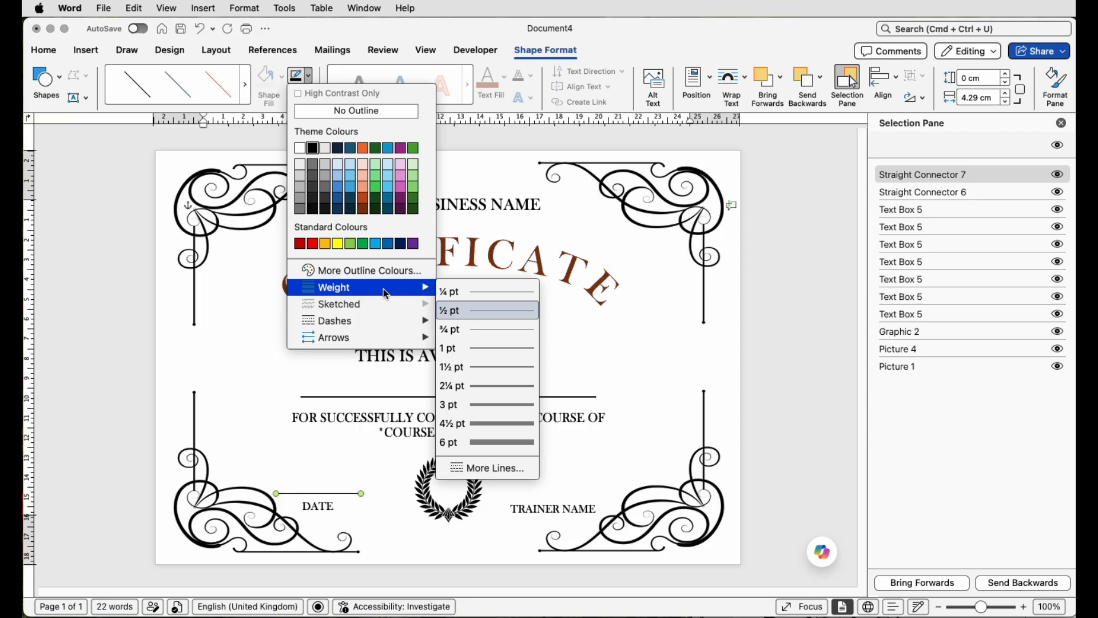
click(481, 368)
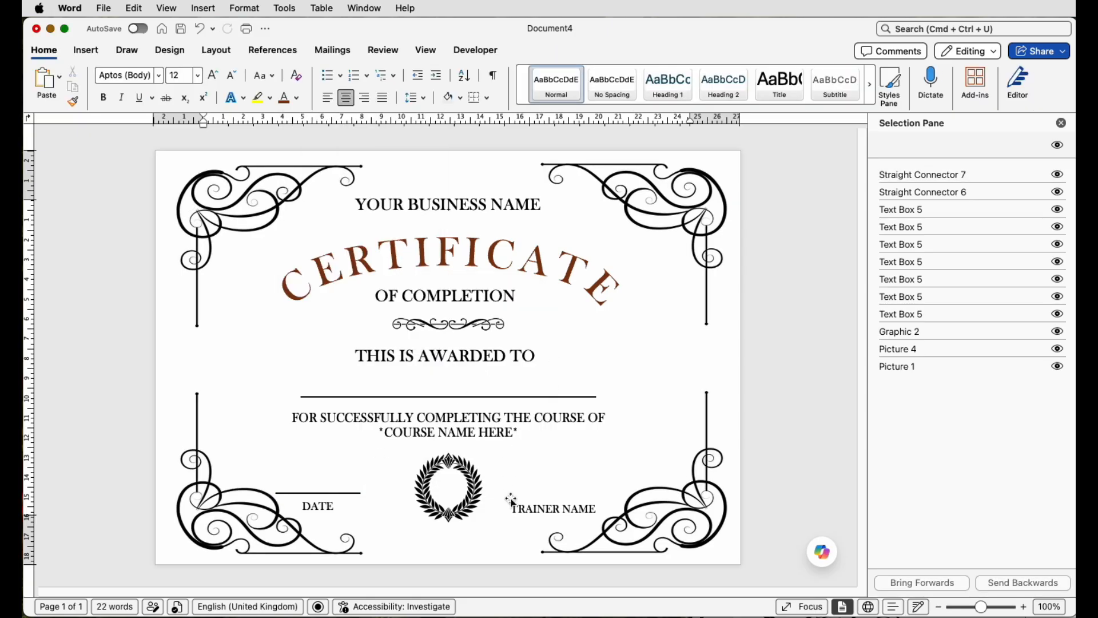
Step: Draw a straight line about 5.72 cm long above the TRAINER NAME label and set its weight to 1½ pt
click(87, 50)
click(230, 82)
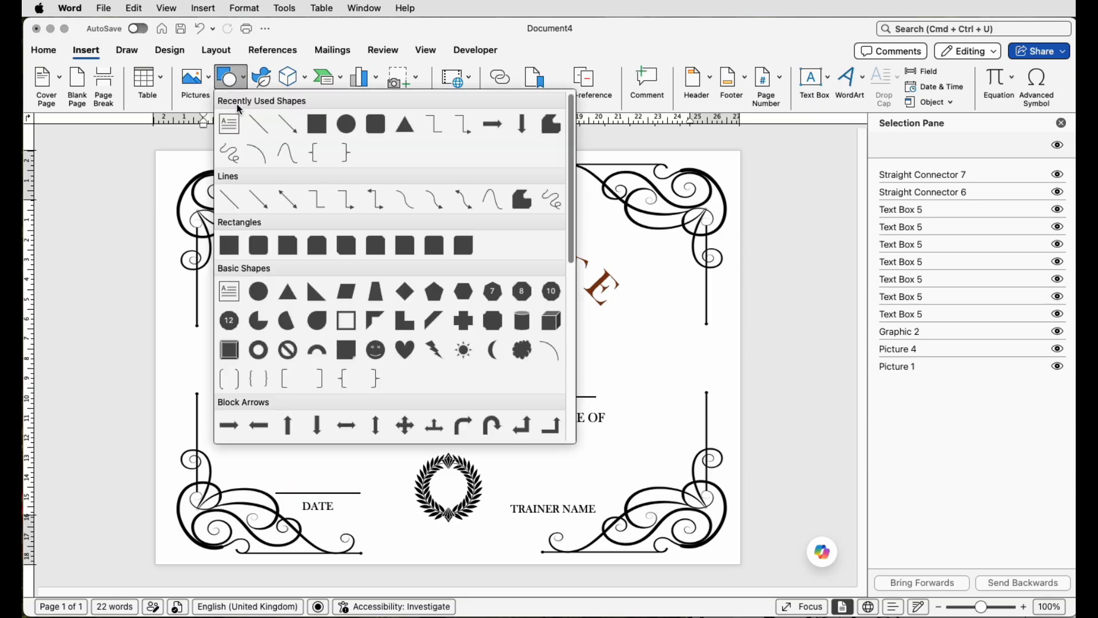
click(228, 200)
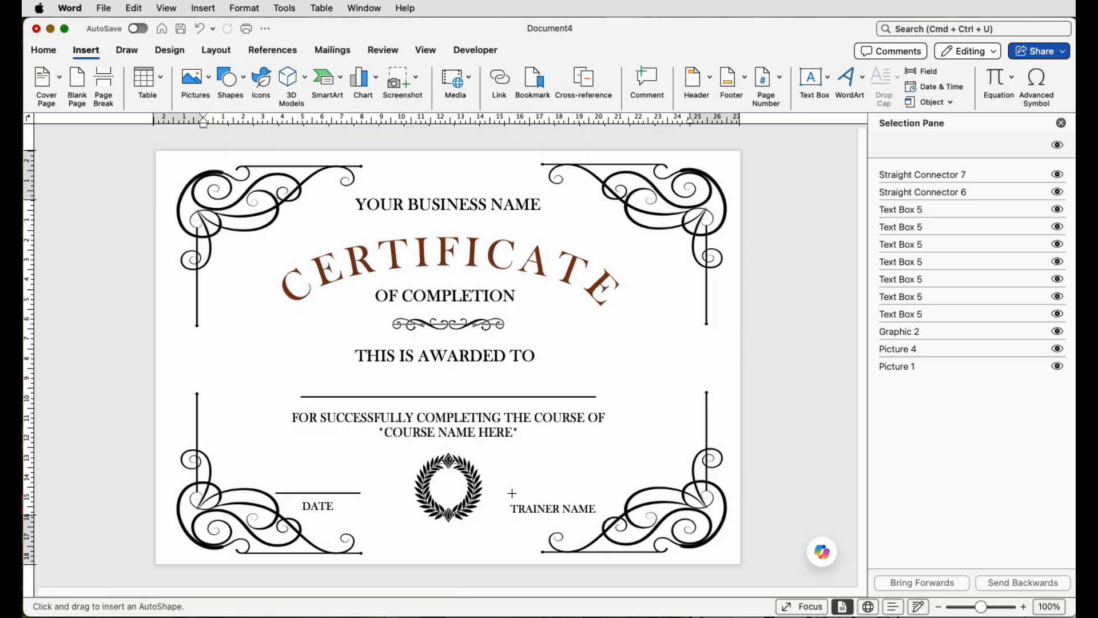
drag(512, 493, 627, 494)
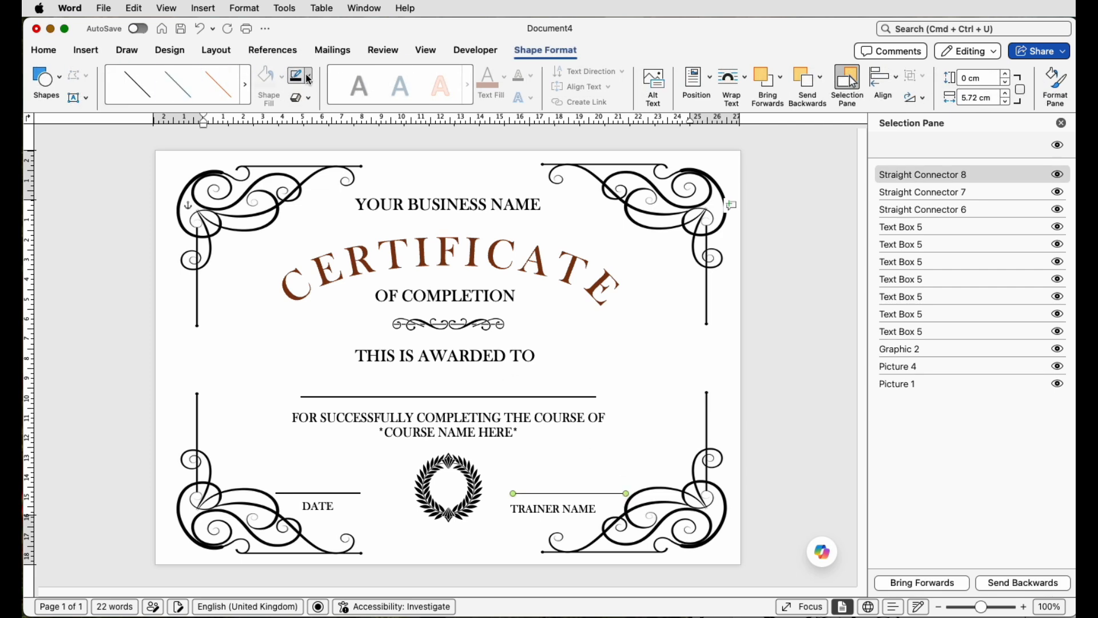
click(309, 80)
mouse_move(373, 286)
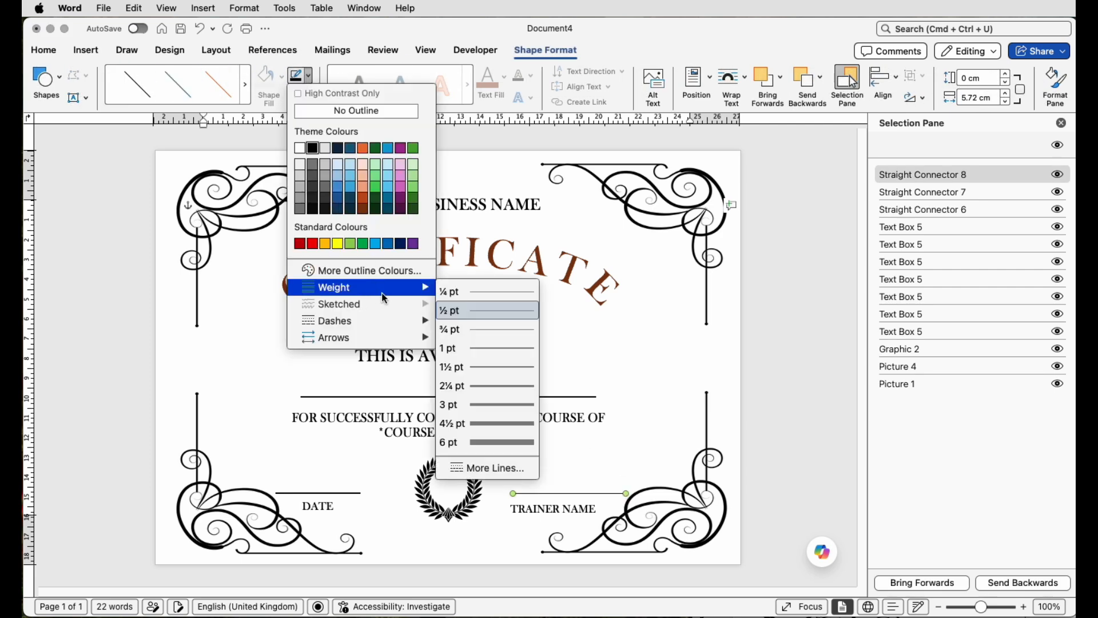
click(507, 370)
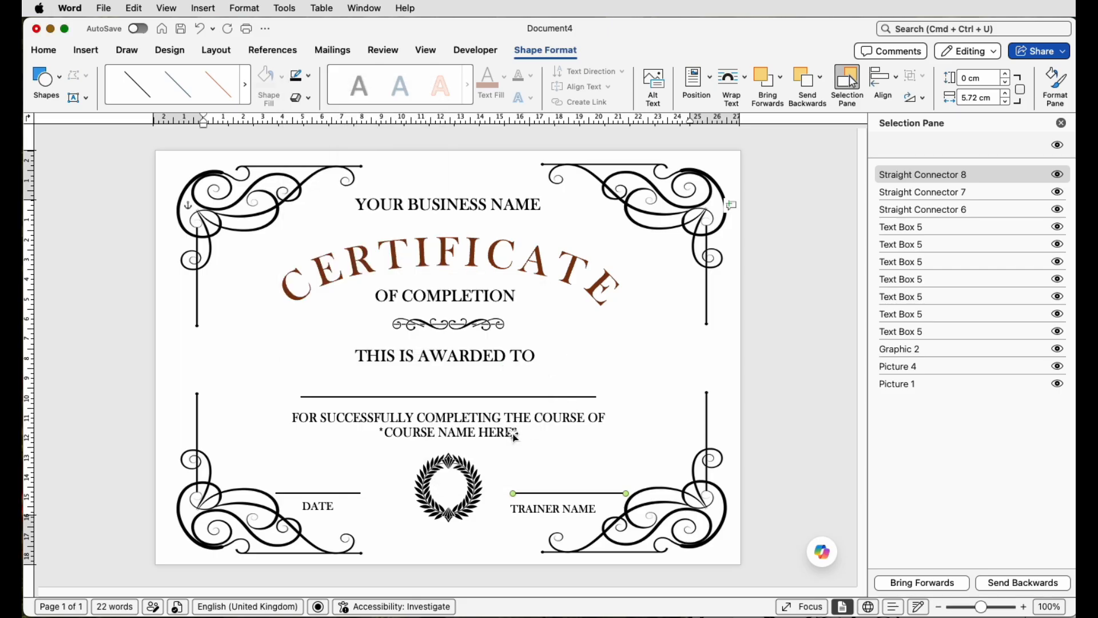
Step: Align the long recipient line to the horizontal centre of the page
click(481, 397)
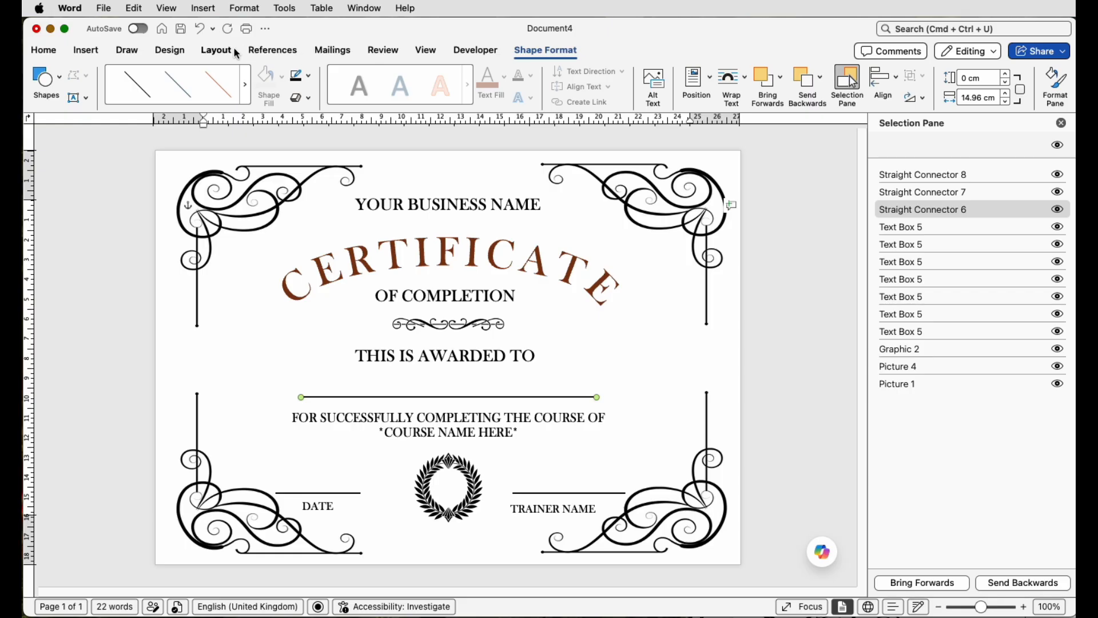
click(218, 51)
click(722, 76)
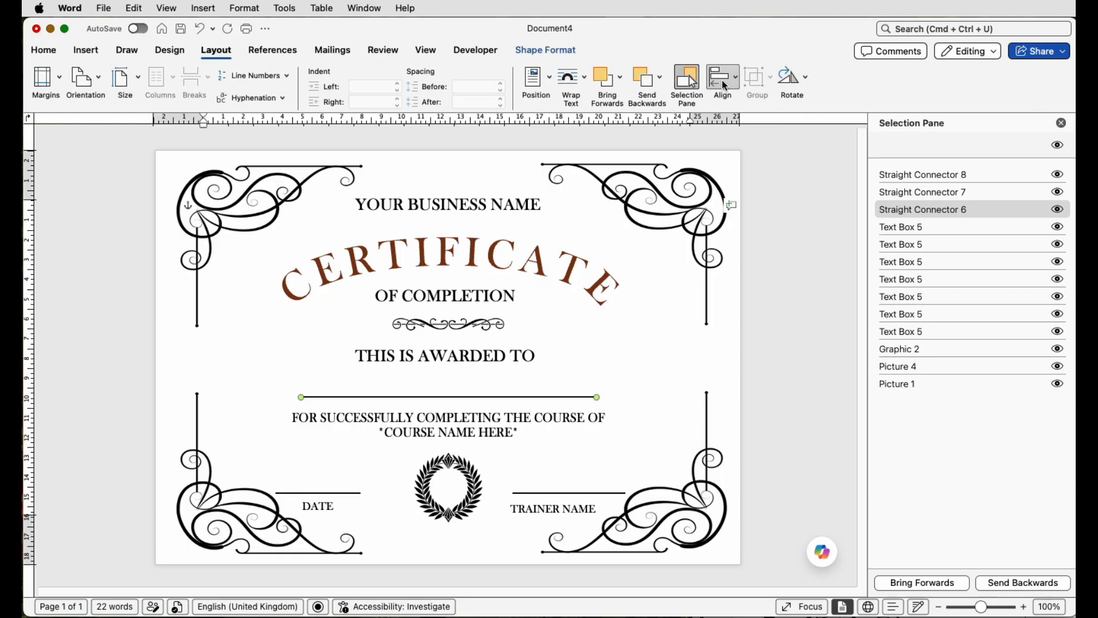
click(732, 116)
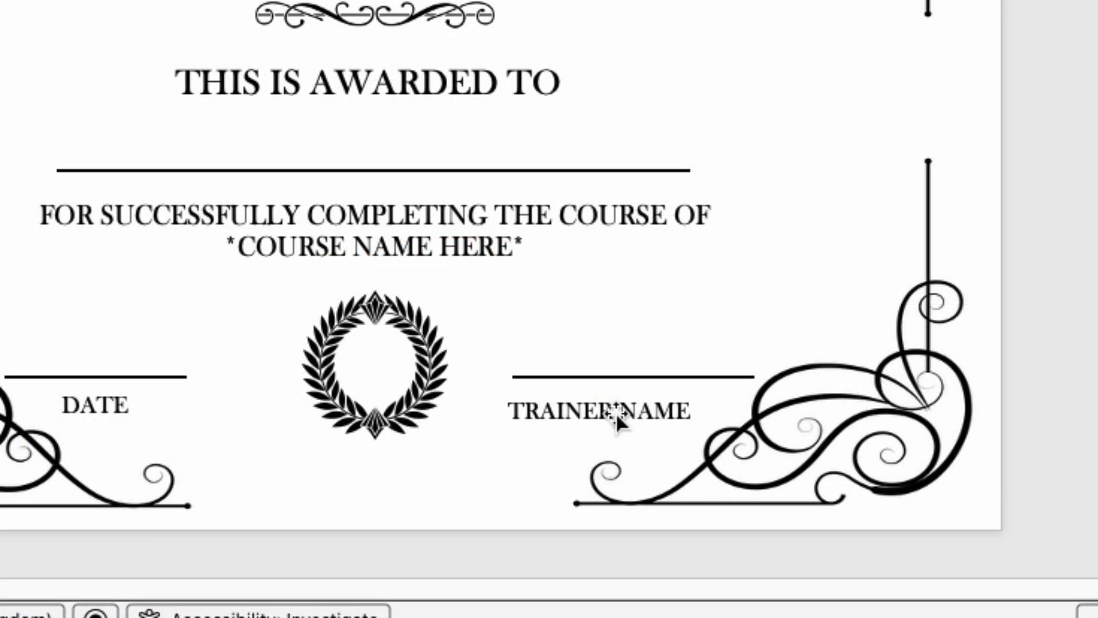
Step: Nudge the DATE and TRAINER NAME labels up to sit just below their lines, DATE at about 17.37 cm top
drag(615, 411, 650, 407)
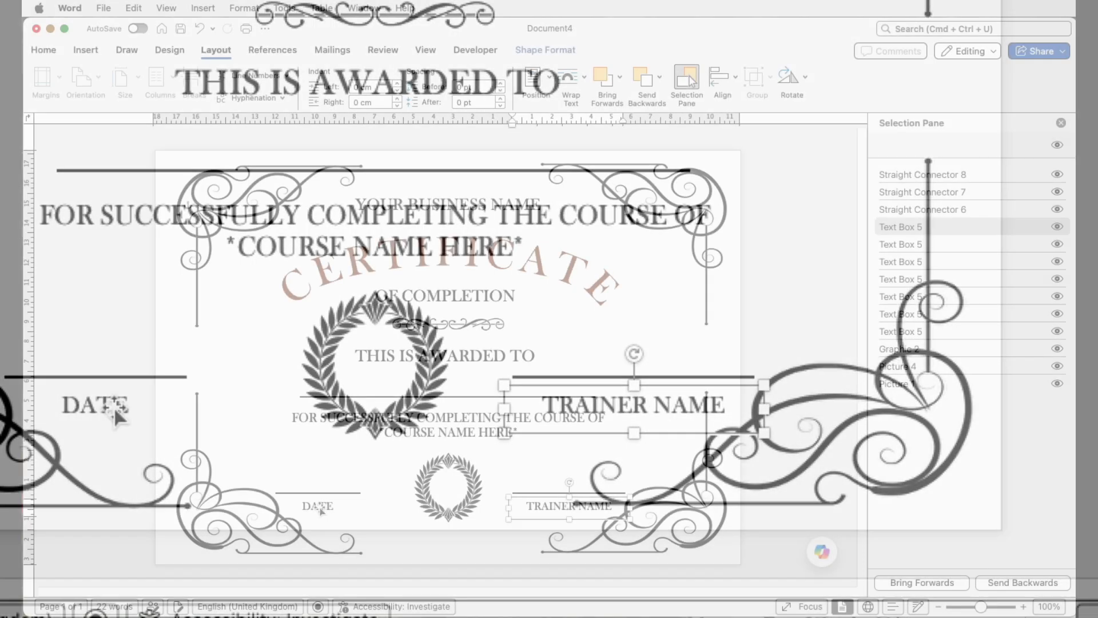
click(389, 505)
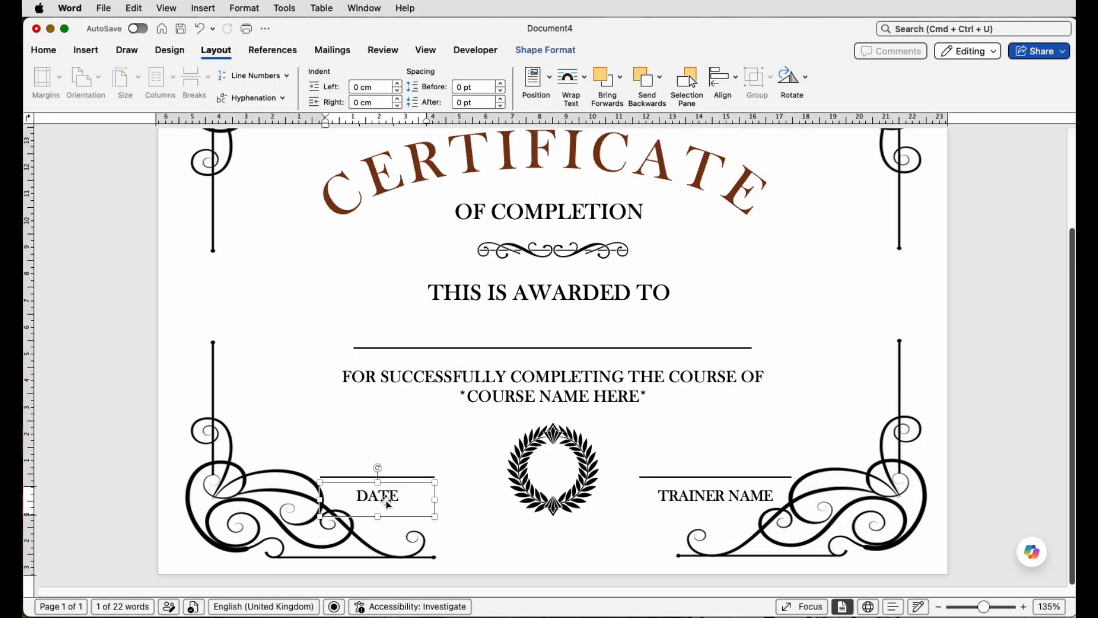
drag(386, 496, 386, 492)
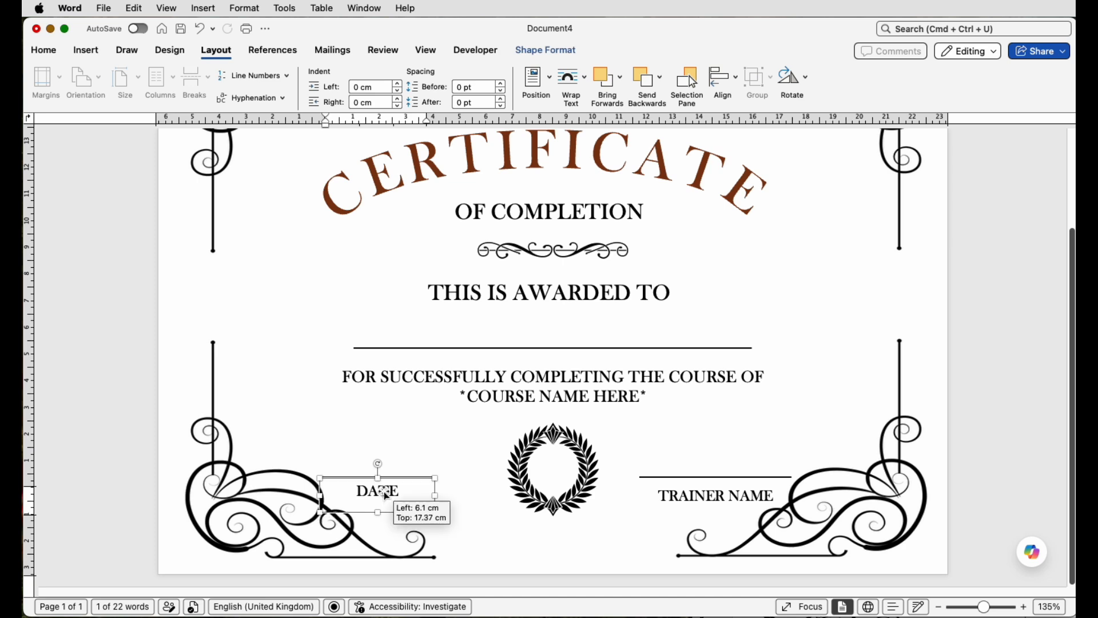
click(716, 496)
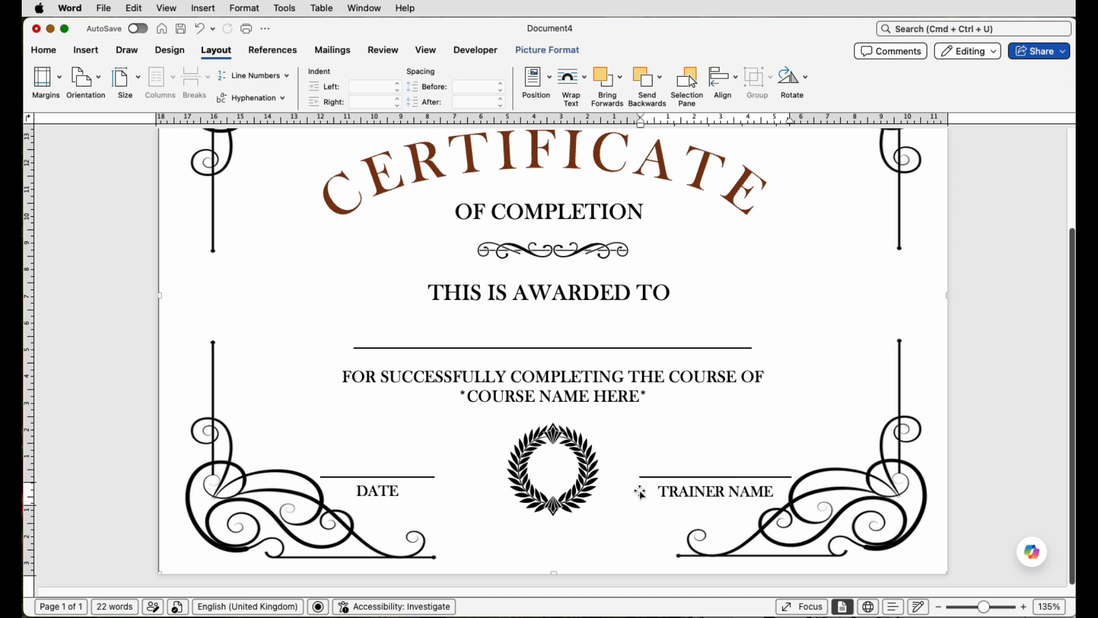
Step: Copy the course-completion text box onto the recipient line and replace its text with the recipient's full name
drag(569, 377, 569, 320)
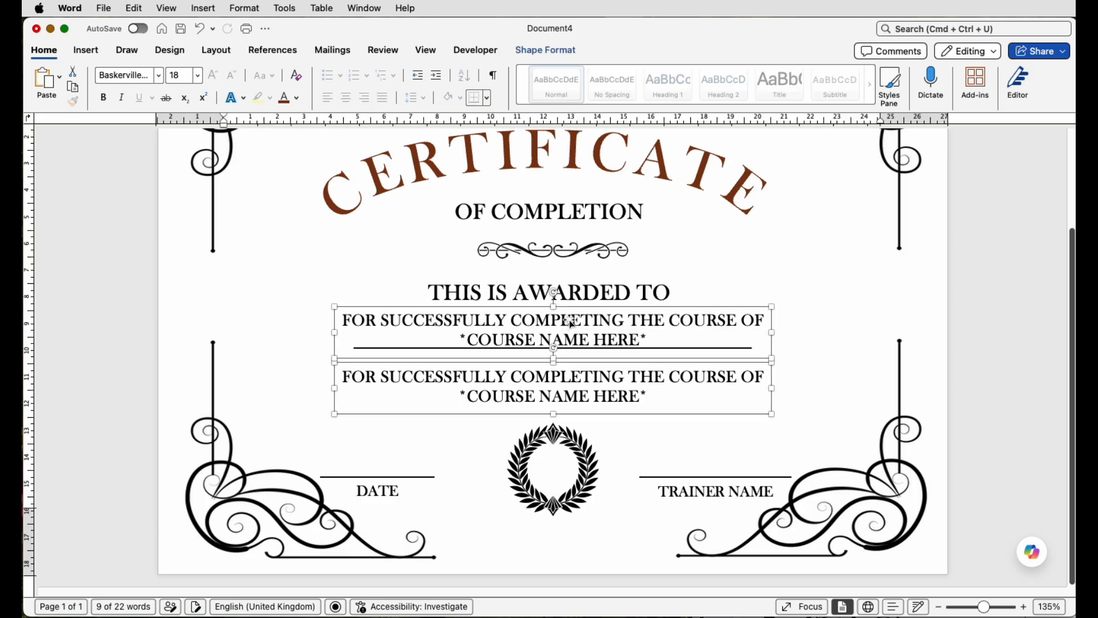
click(764, 334)
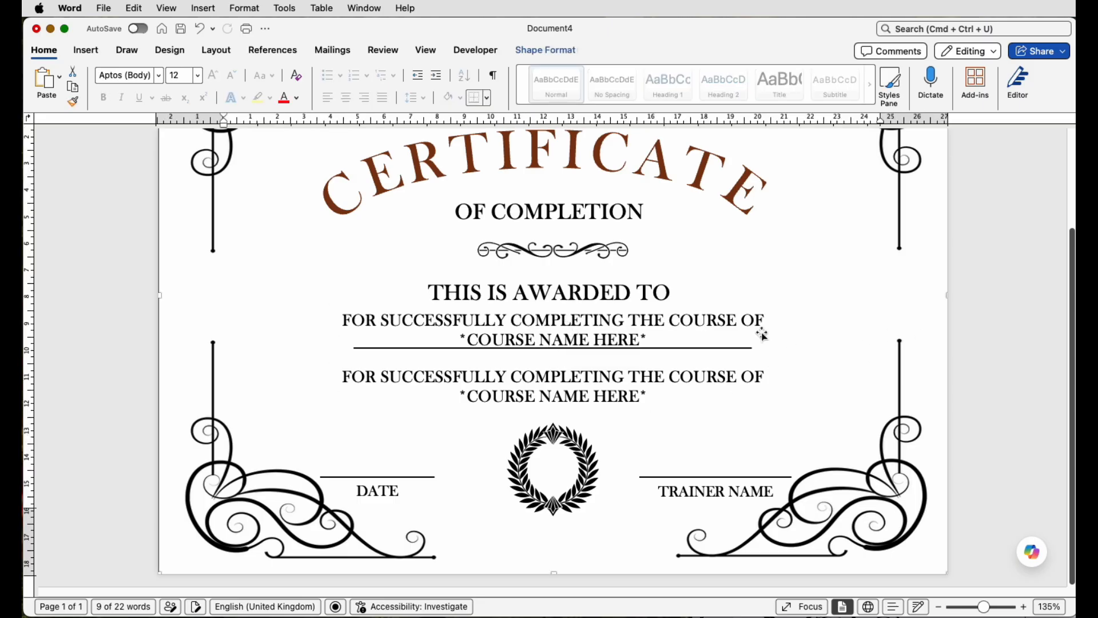
click(637, 338)
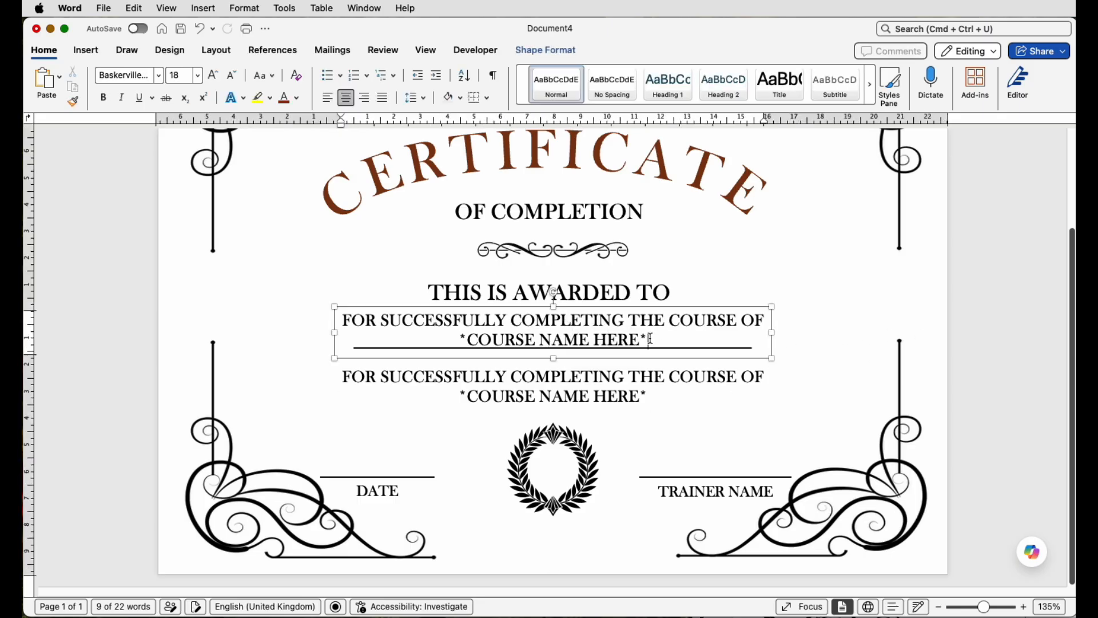
drag(650, 339, 356, 320)
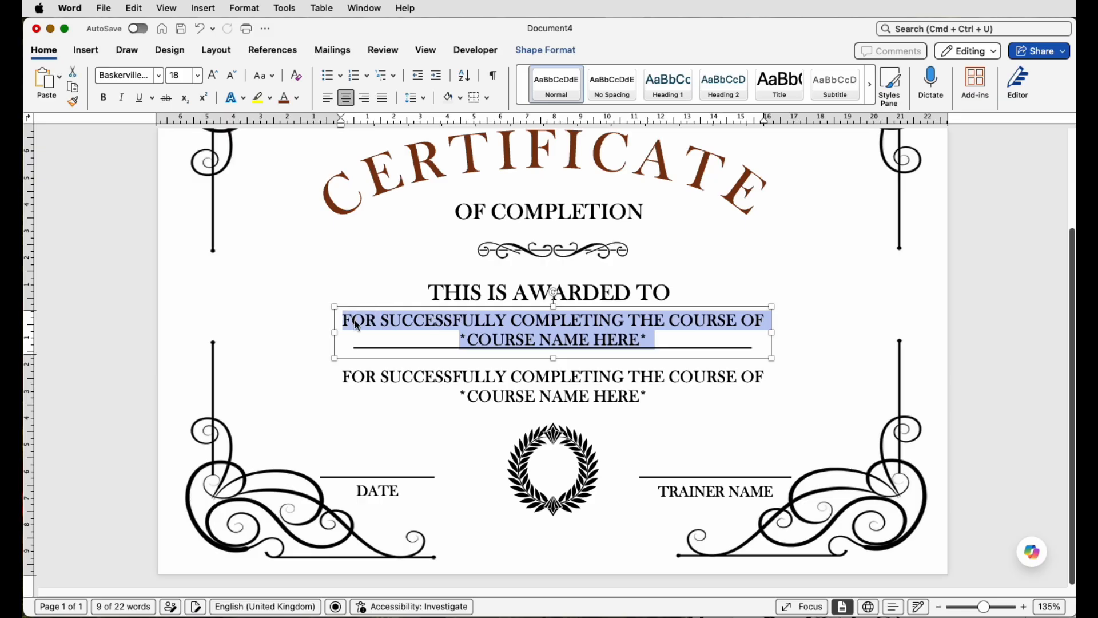
text(Amanda Jameson)
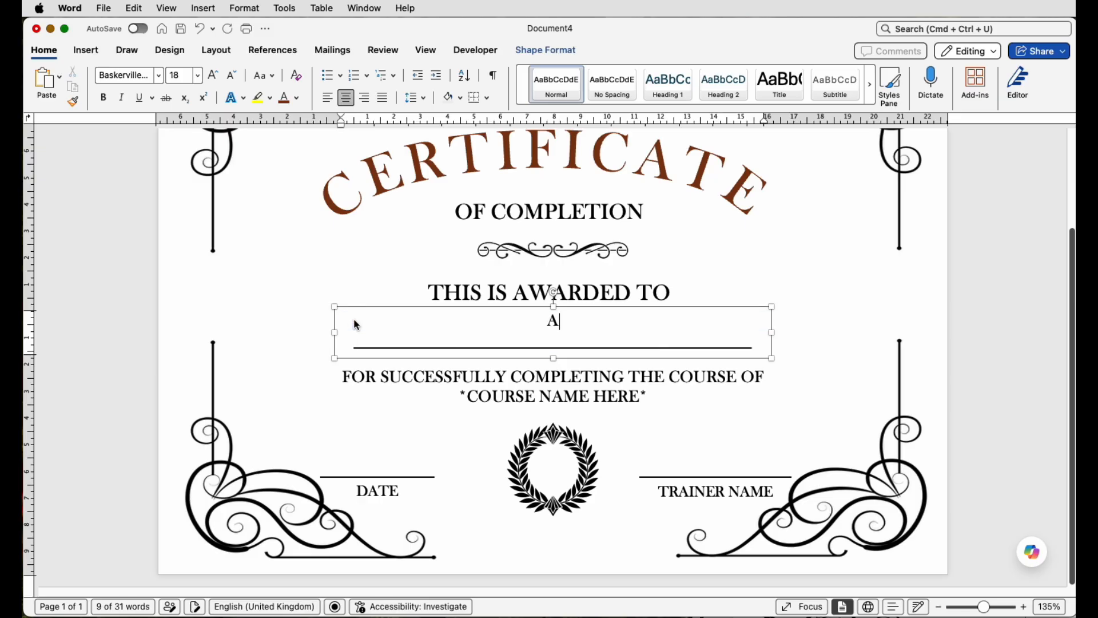
Step: Set the recipient's name to the Apple Chancery font and enlarge it to 22 pt
triple_click(598, 319)
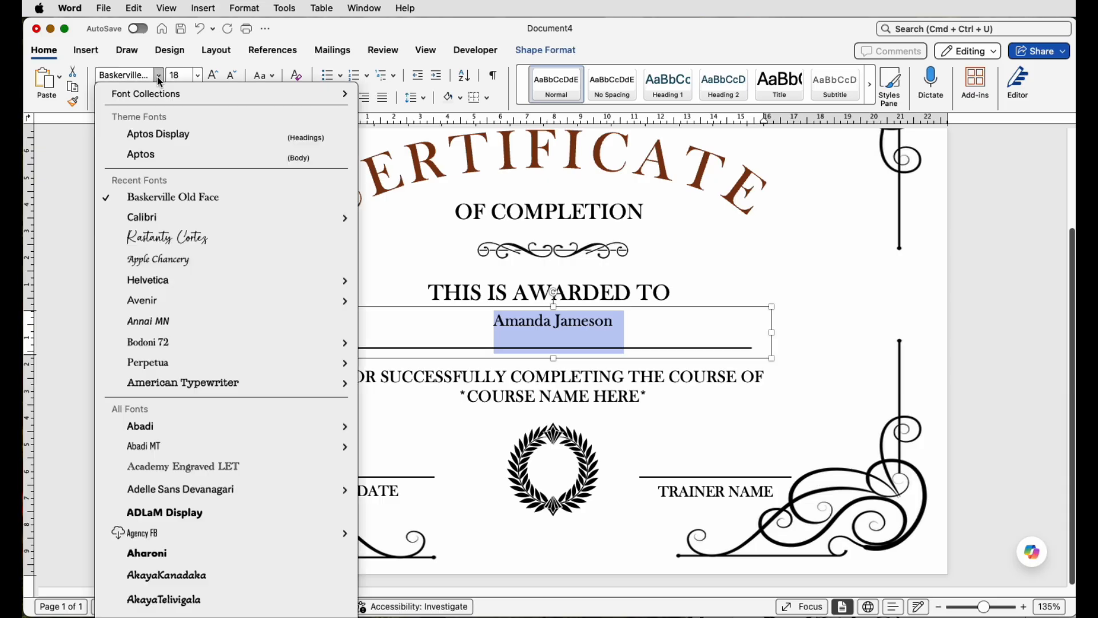
click(158, 77)
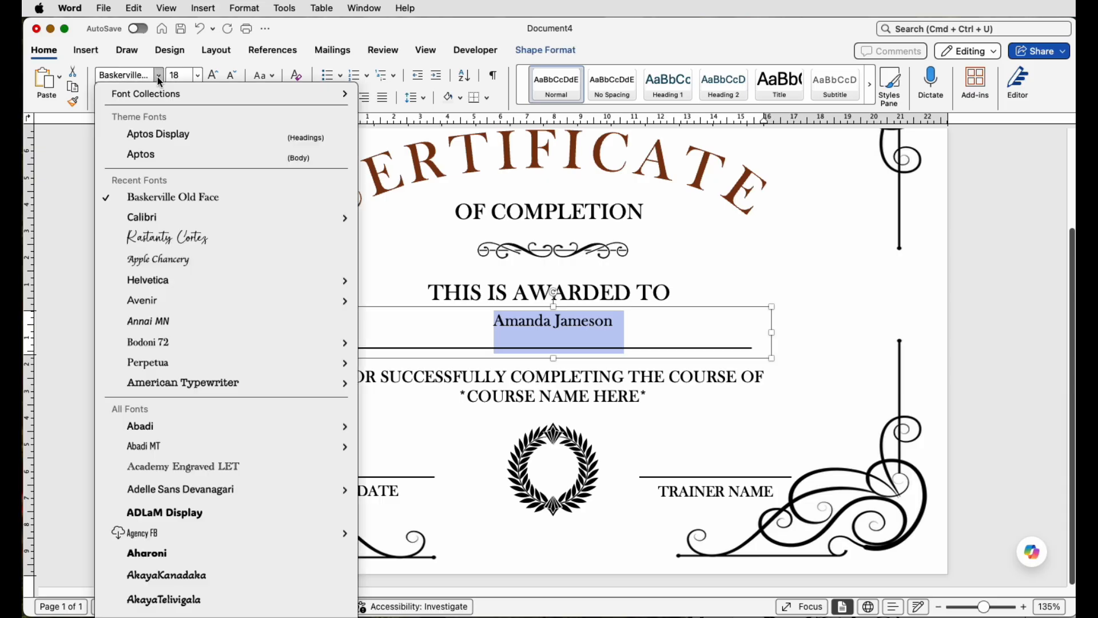
click(149, 260)
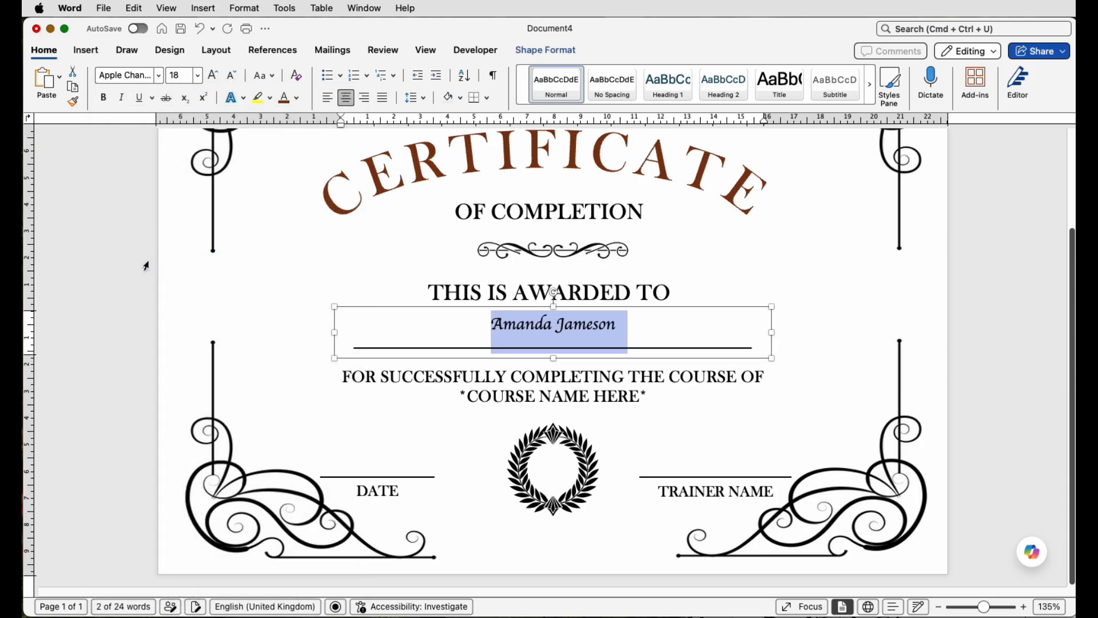
click(212, 78)
click(212, 78)
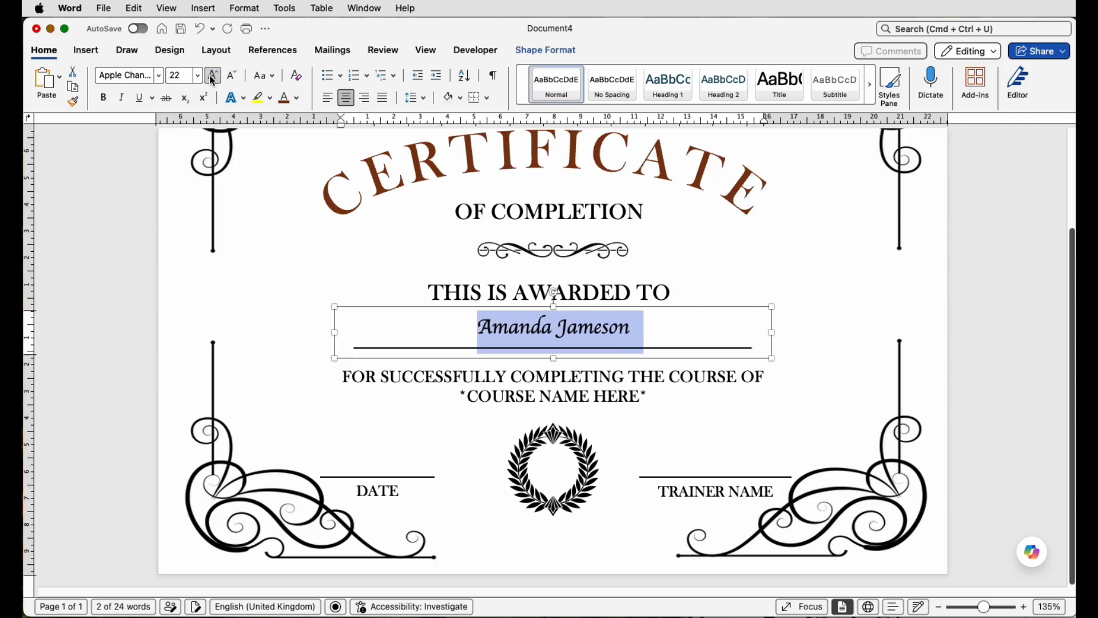
Step: Enlarge the recipient's name to 28 pt
click(213, 78)
click(212, 78)
click(212, 77)
key(Right)
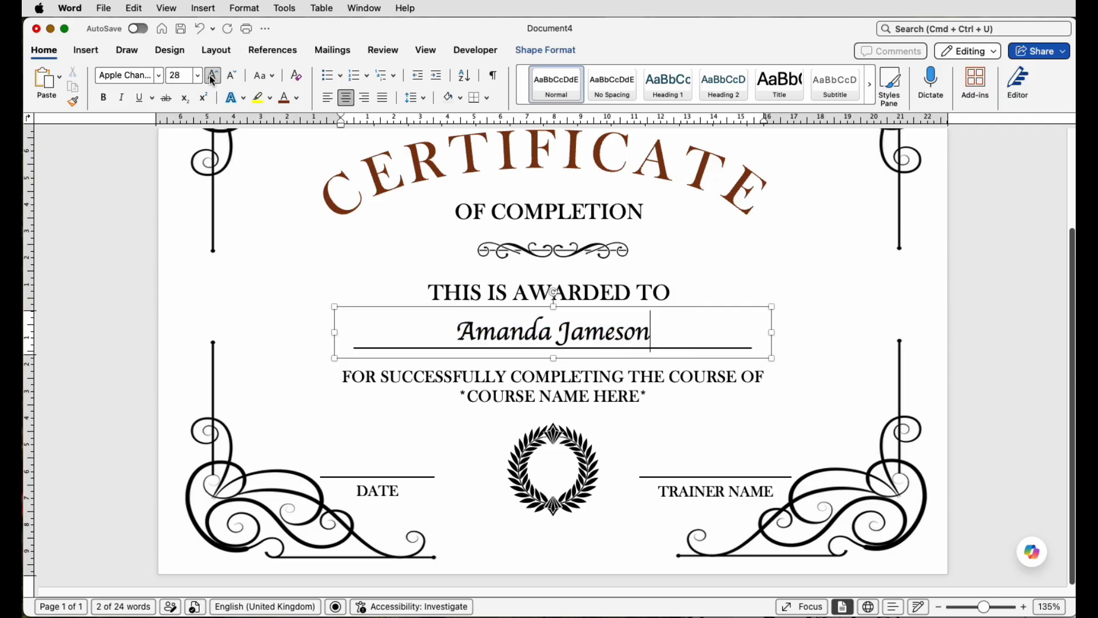
Step: Nudge the recipient name box down so the name sits on its line
click(776, 276)
click(629, 330)
key(Down)
key(Down)
key(Down)
key(Down)
key(Down)
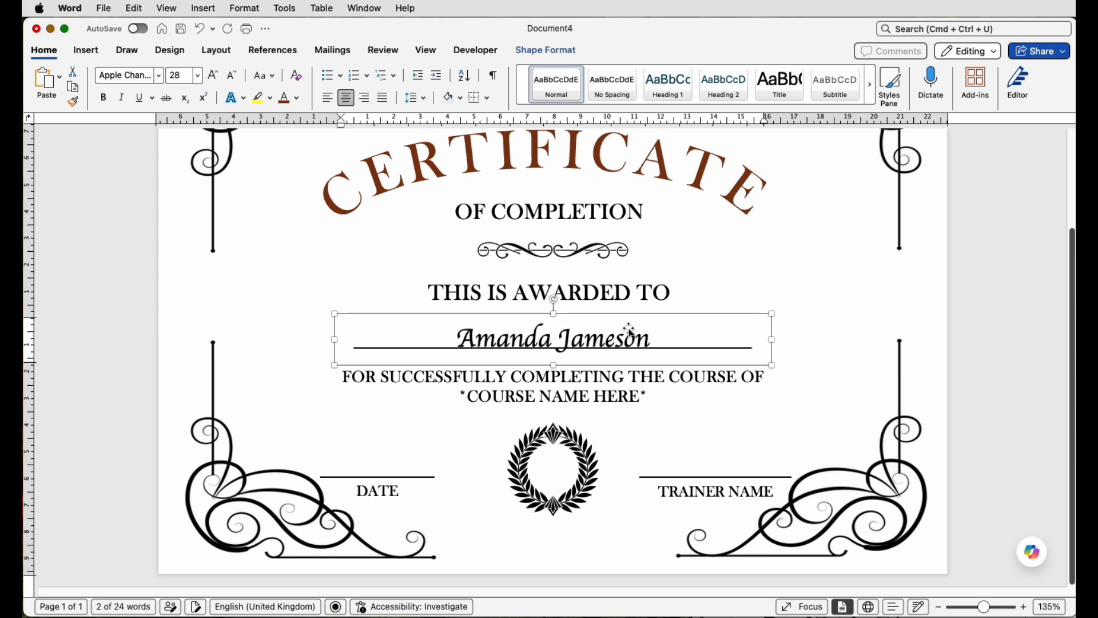
Step: Align the recipient name box to the horizontal centre
click(216, 50)
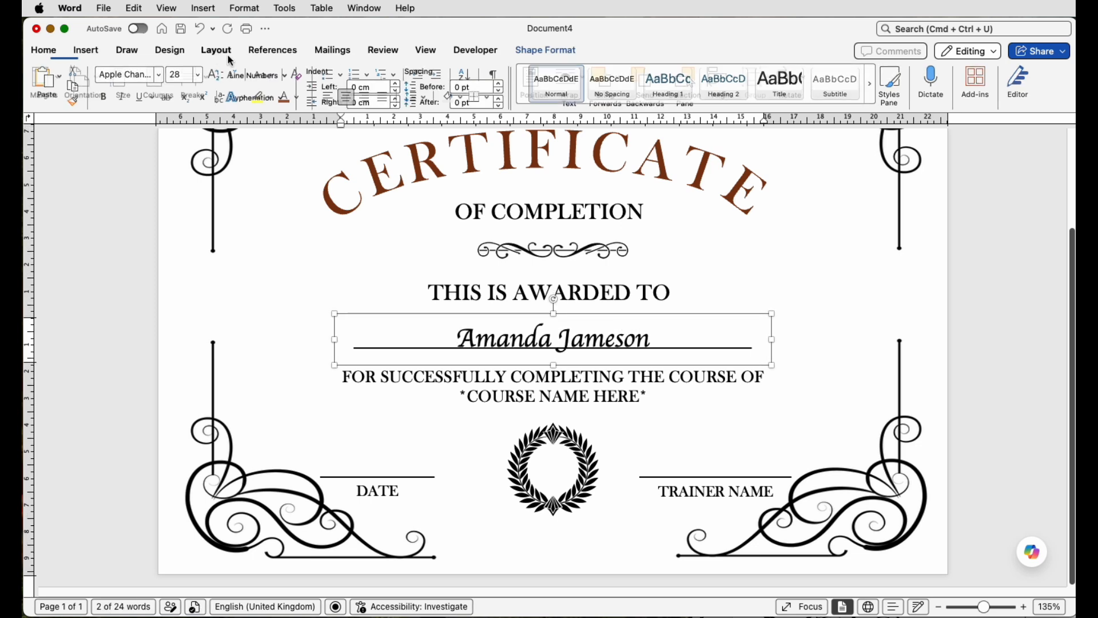
click(727, 81)
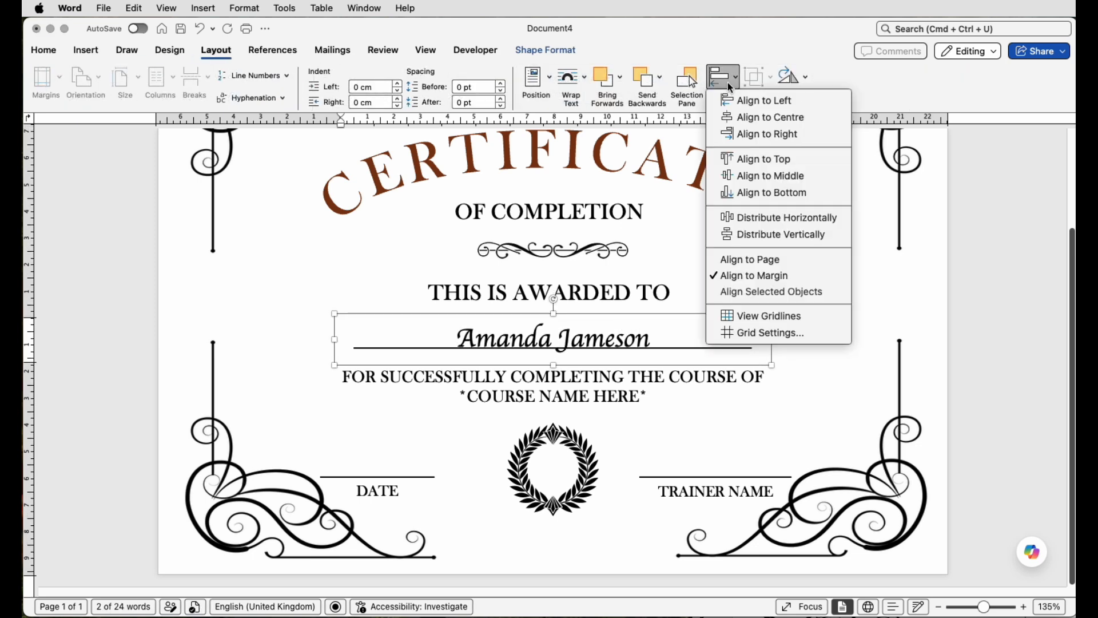
click(738, 117)
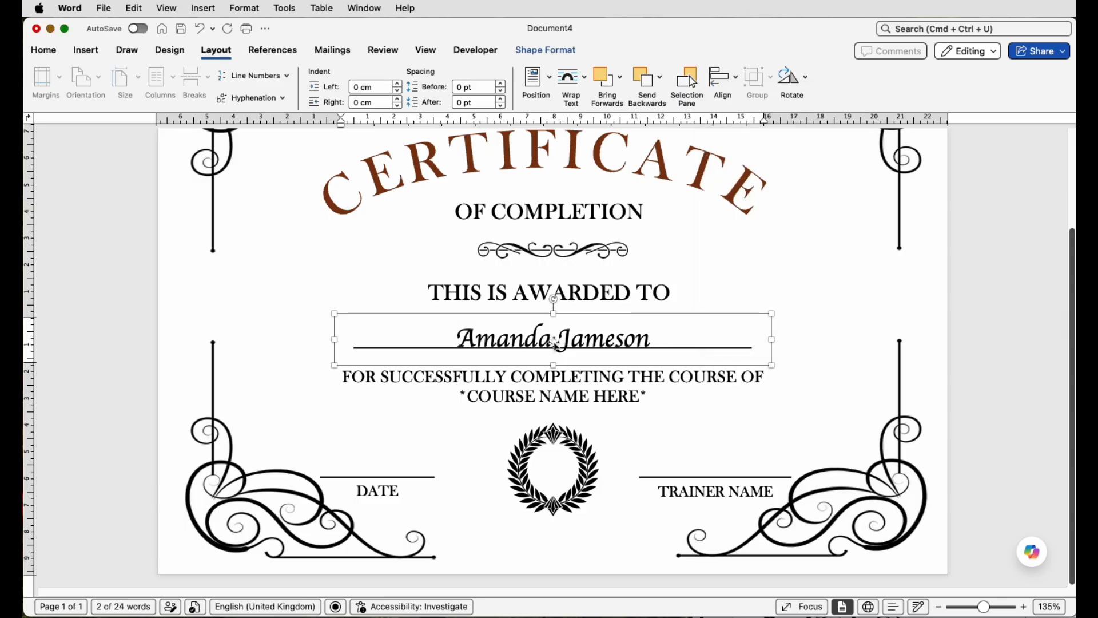
Step: Copy the recipient name box onto the DATE line and replace its text with 25th June 2026
drag(574, 342, 405, 456)
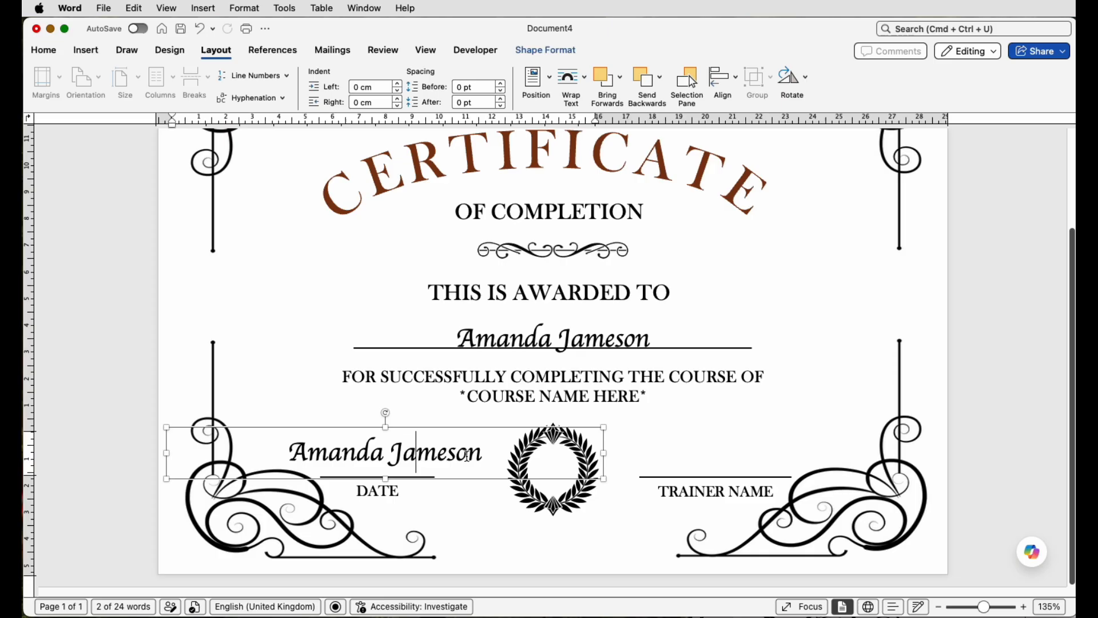
drag(605, 454, 441, 453)
mouse_move(367, 455)
mouse_down()
mouse_move(450, 463)
mouse_move(354, 459)
mouse_up()
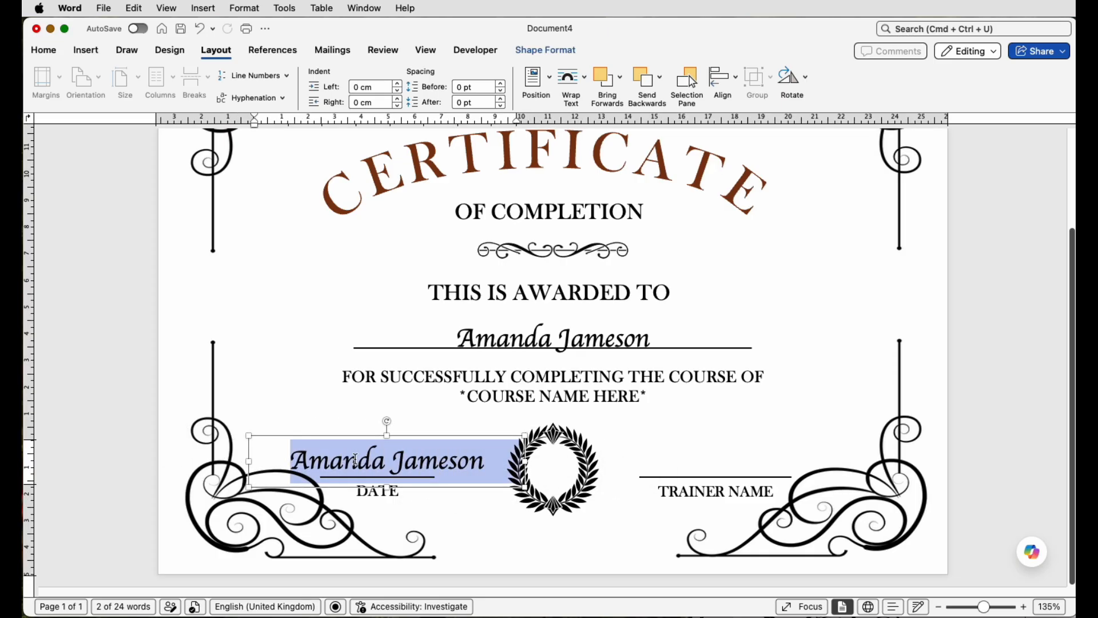
text(25th June 2026)
Step: Reduce the date text to 16 pt
drag(491, 460, 330, 459)
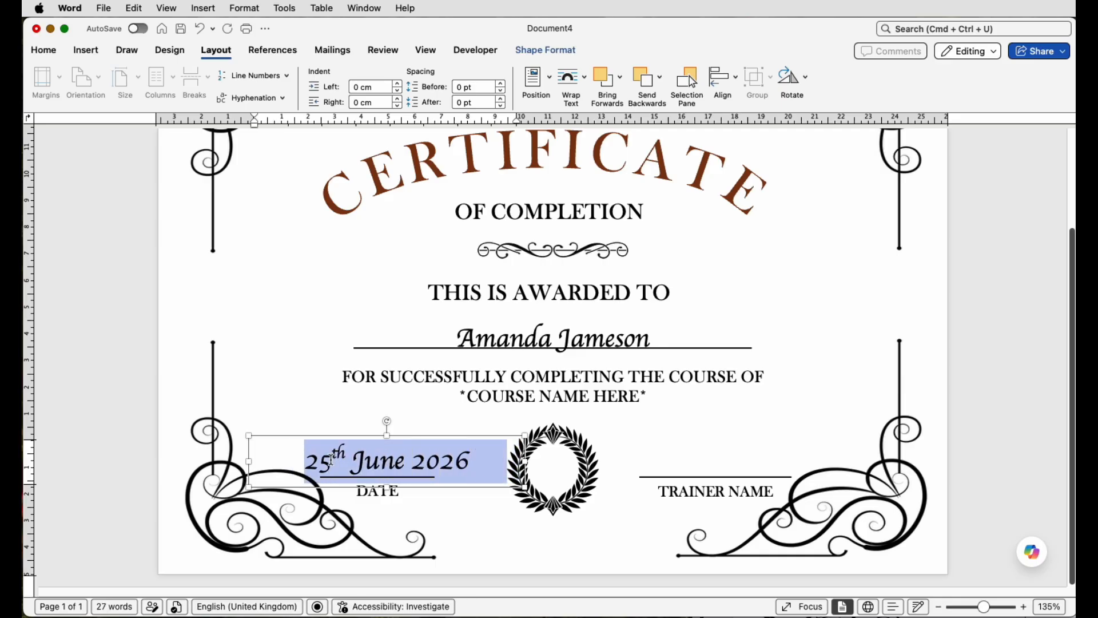
click(36, 50)
click(231, 75)
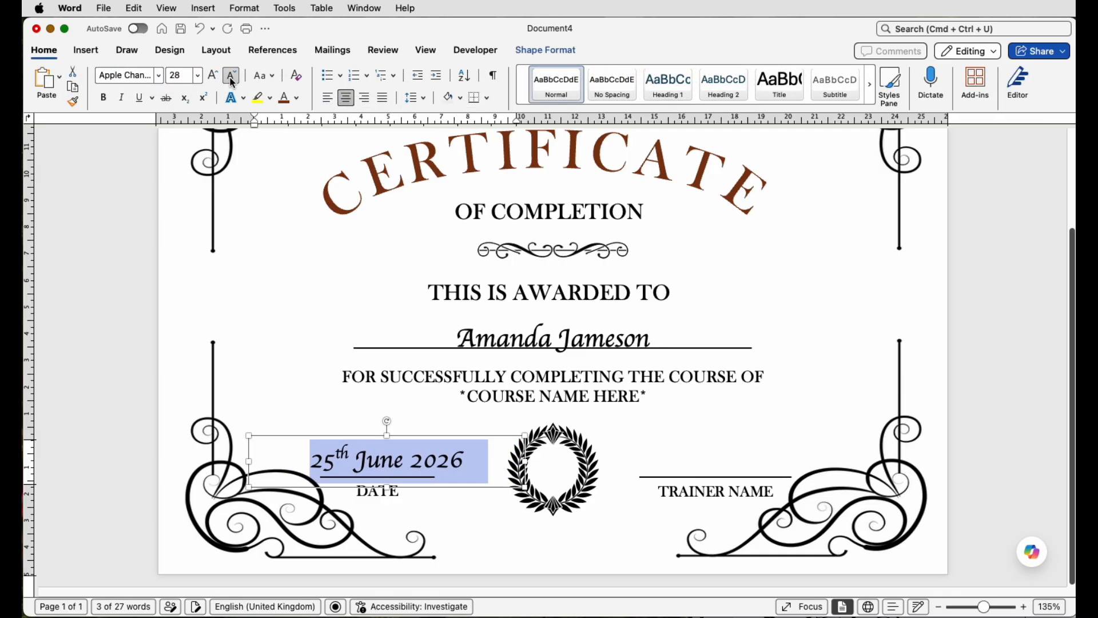
click(231, 75)
click(231, 75)
click(231, 76)
click(231, 75)
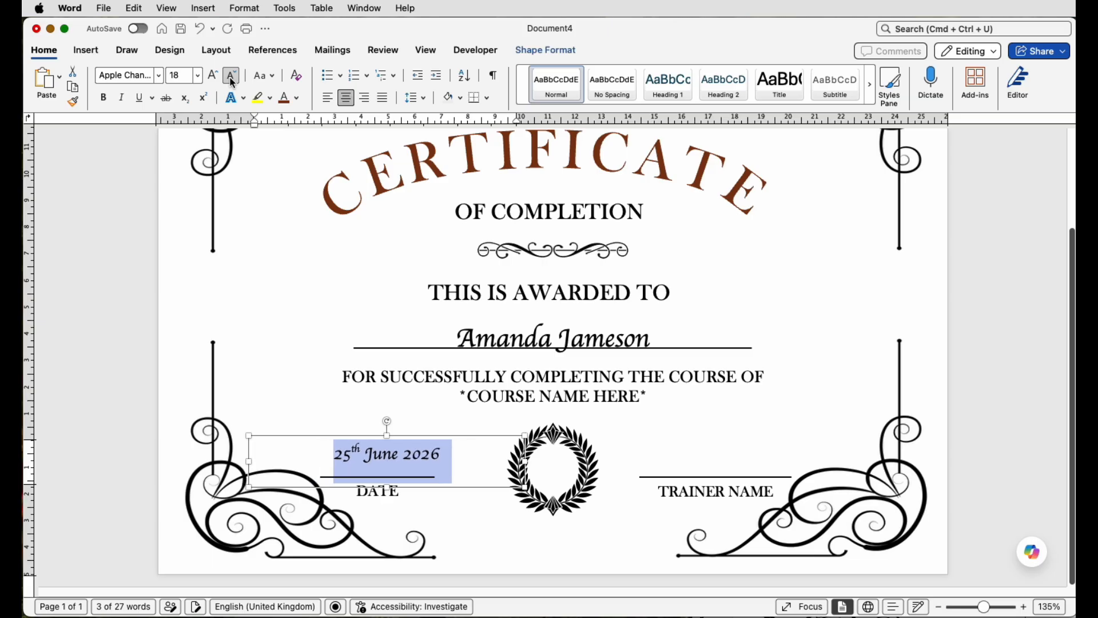
click(232, 76)
Step: Shrink the date box to fit its text and nudge it up onto the DATE line
drag(525, 436, 401, 471)
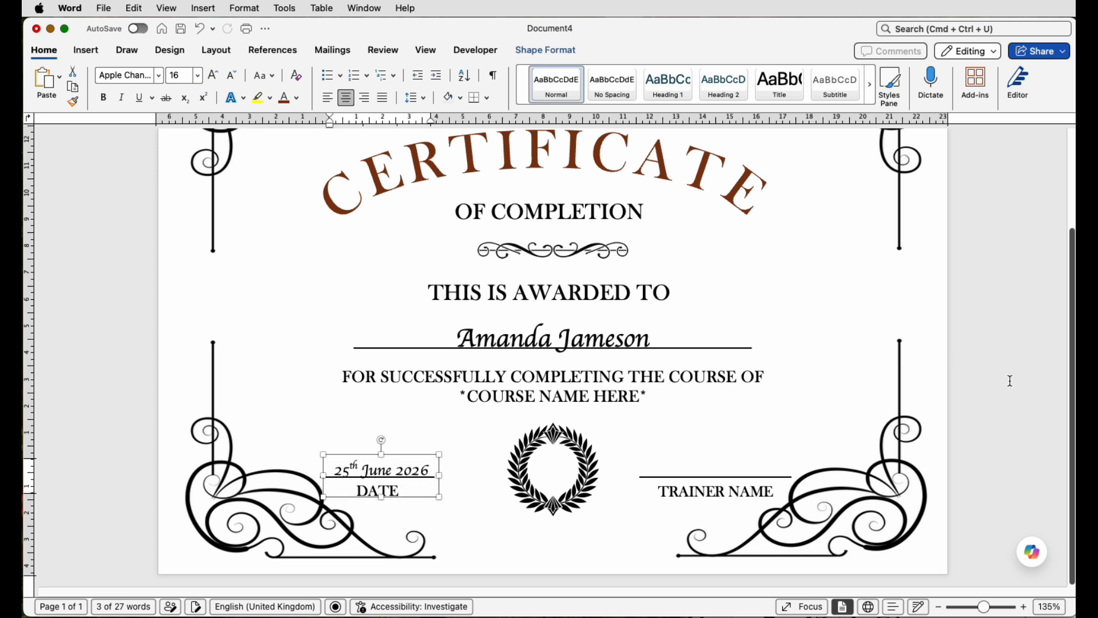
key(Up)
key(Up)
Step: Copy the date box onto the TRAINER NAME line and replace its text with the trainer's name
drag(393, 471, 682, 464)
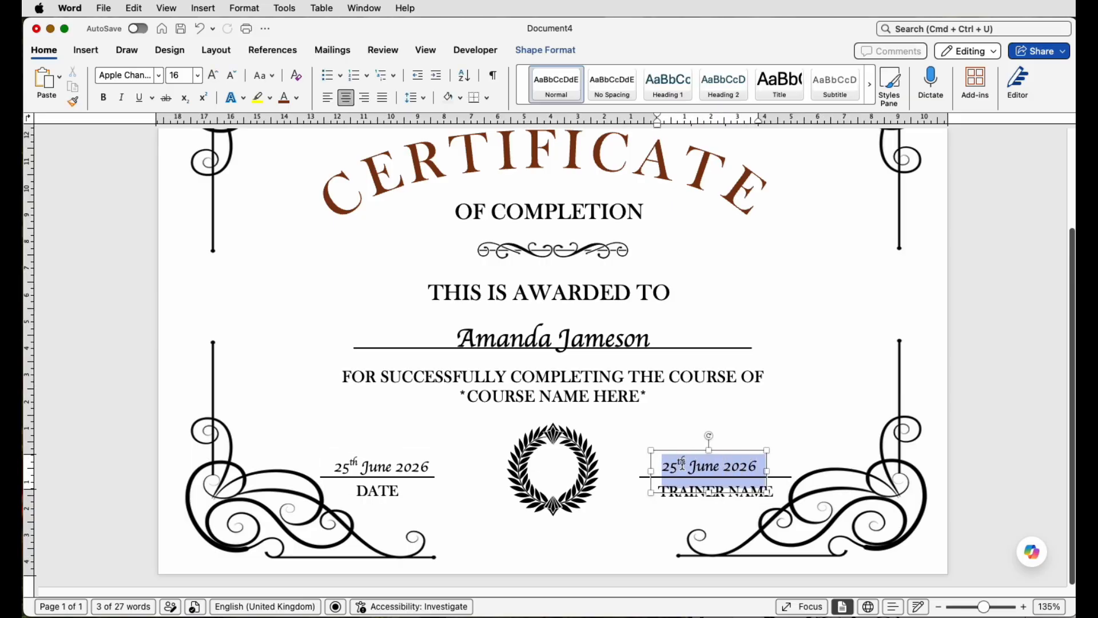
text(John Trainer)
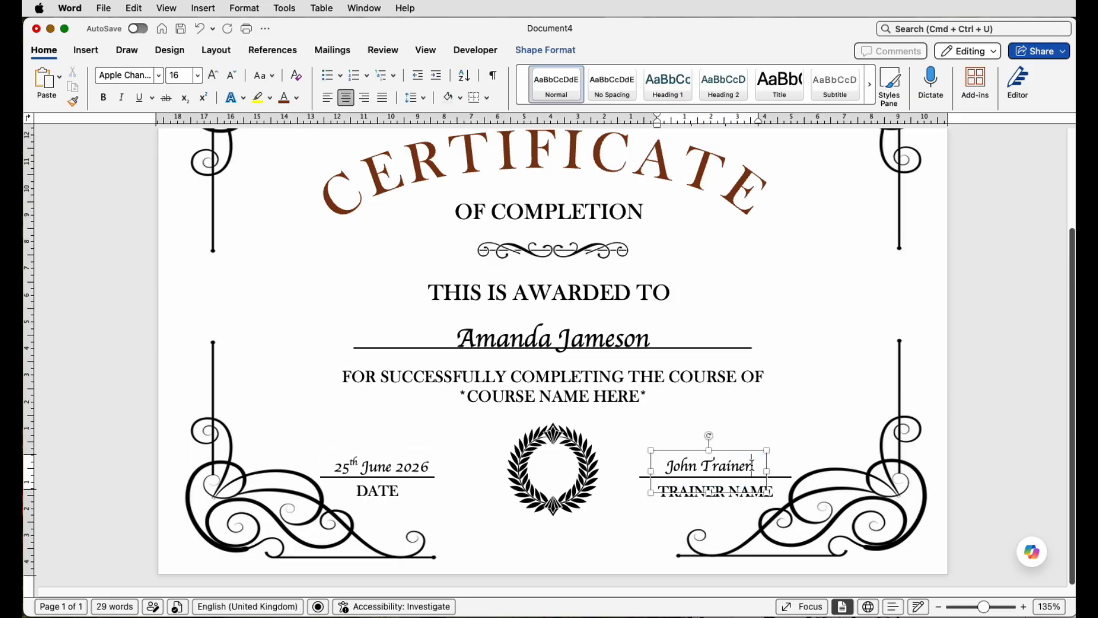
Step: Set the trainer's name to the Rastanty script font and enlarge it to 48 pt
drag(753, 466, 680, 469)
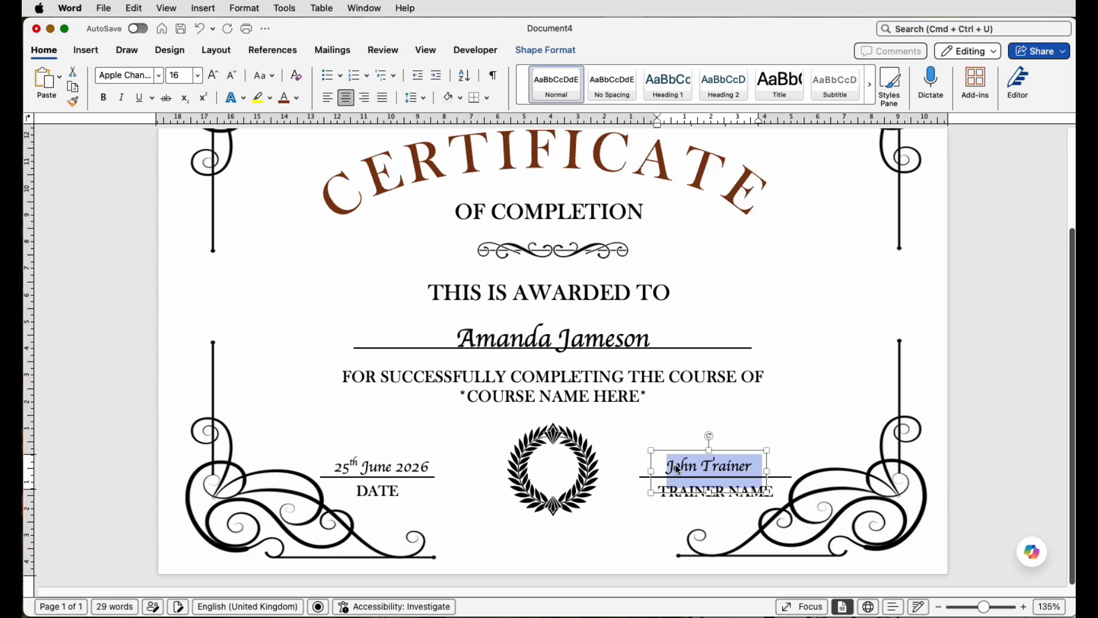
click(158, 76)
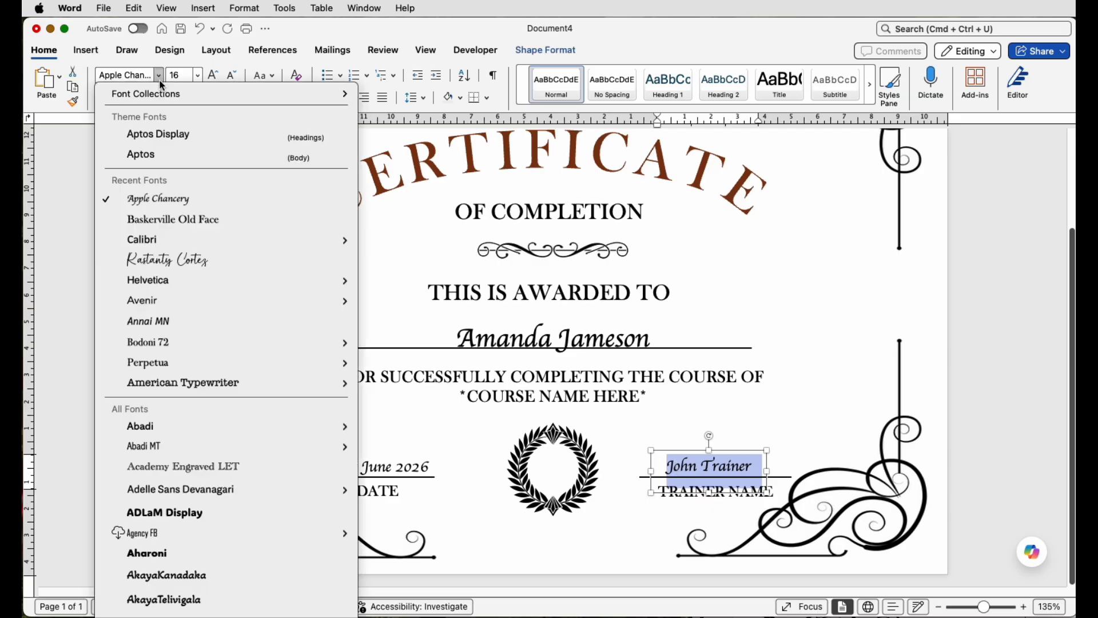
click(180, 268)
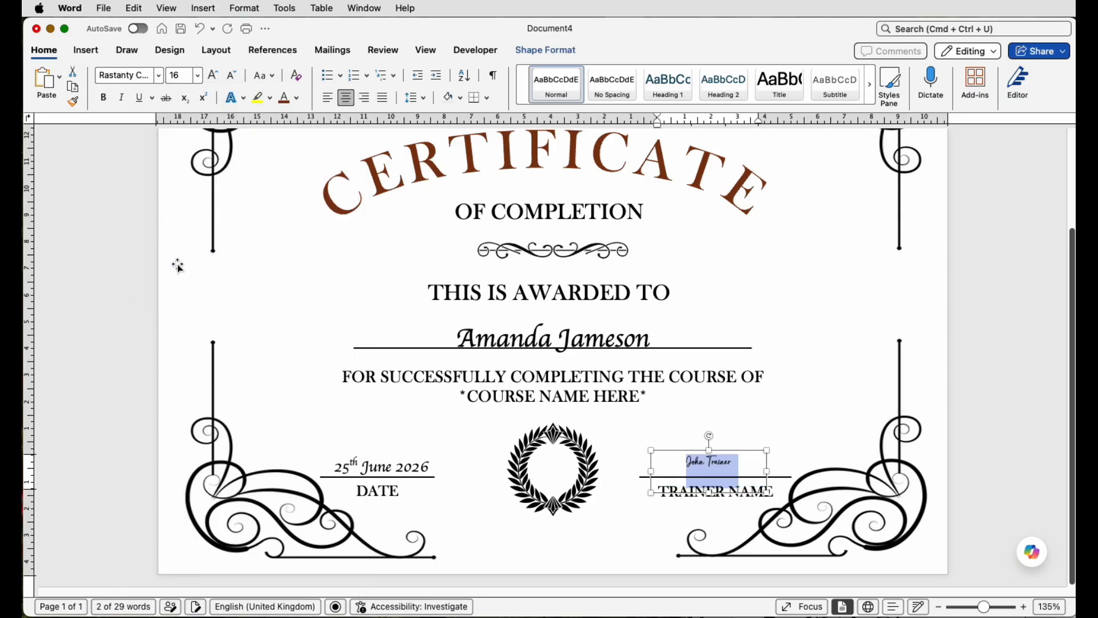
click(212, 76)
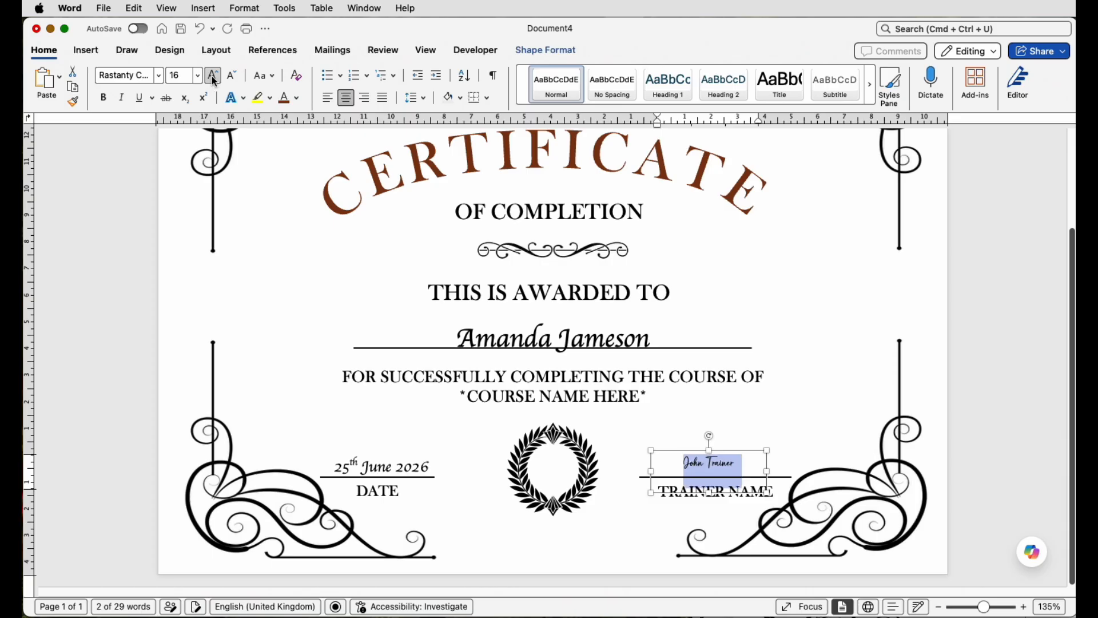
click(213, 76)
click(212, 76)
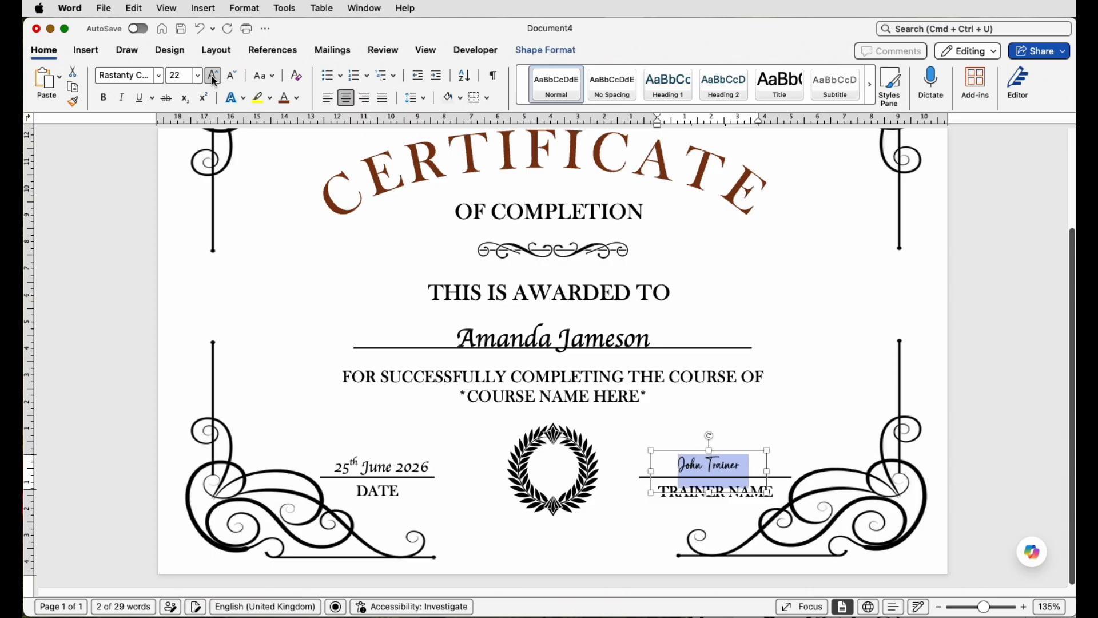
click(213, 76)
click(213, 76)
click(213, 76)
click(212, 76)
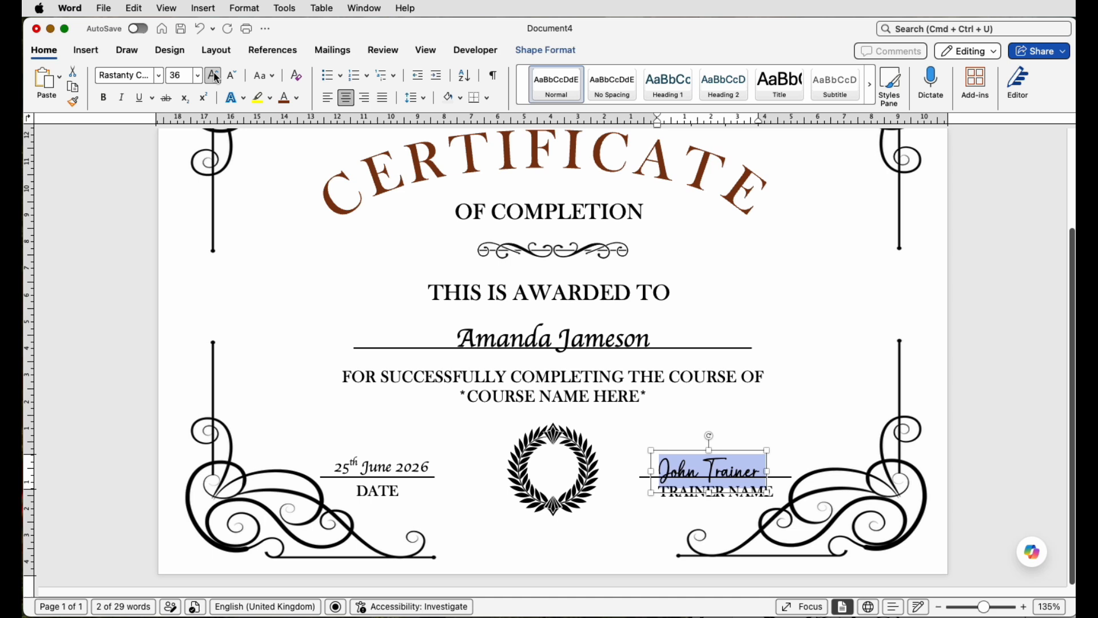
click(213, 76)
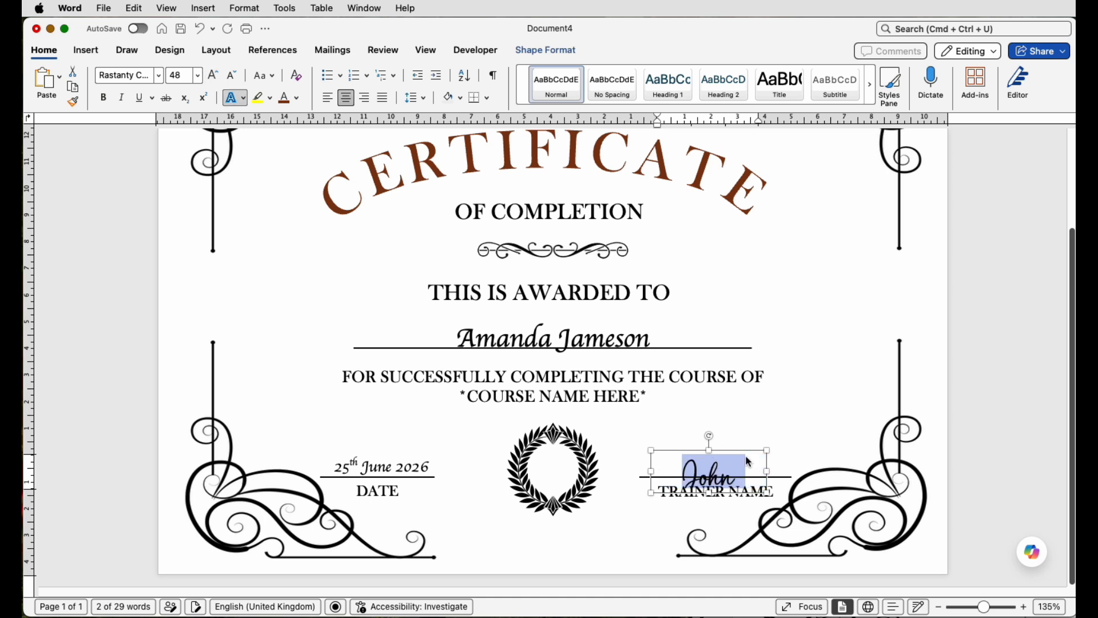
Step: Widen the trainer name box and nudge it into place on the TRAINER NAME line
drag(774, 481, 738, 471)
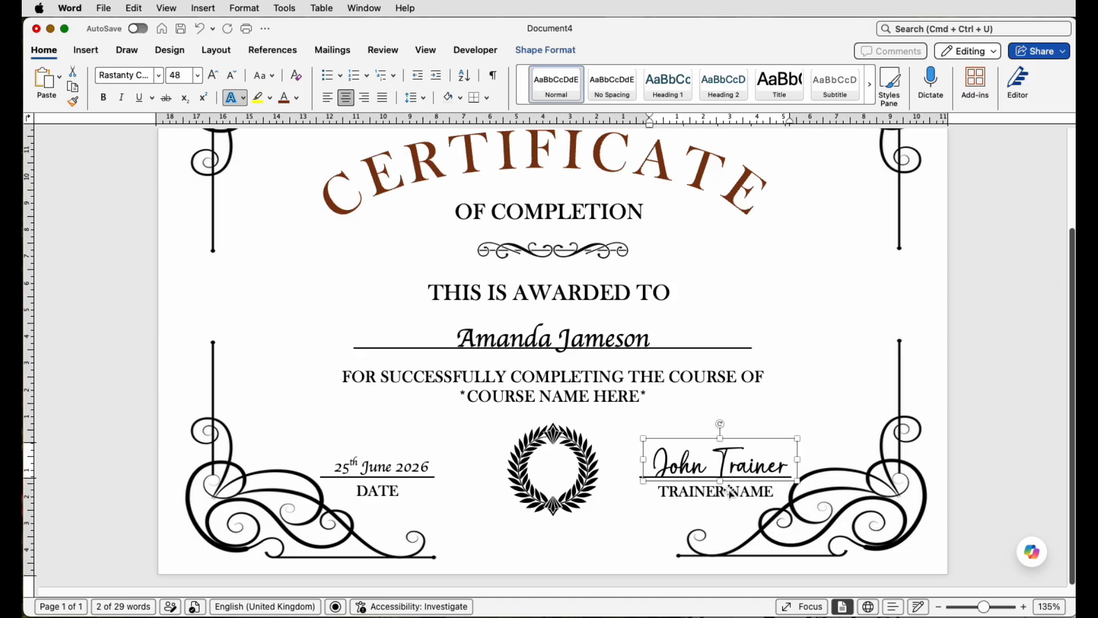
drag(720, 482, 720, 492)
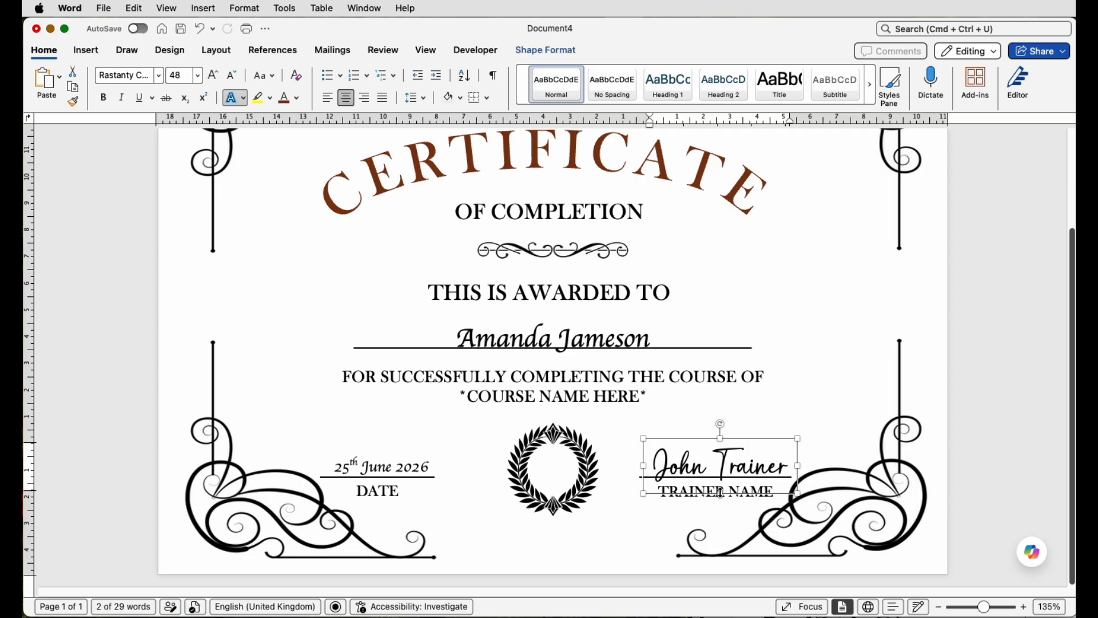
key(Left)
key(Left)
key(Down)
key(Down)
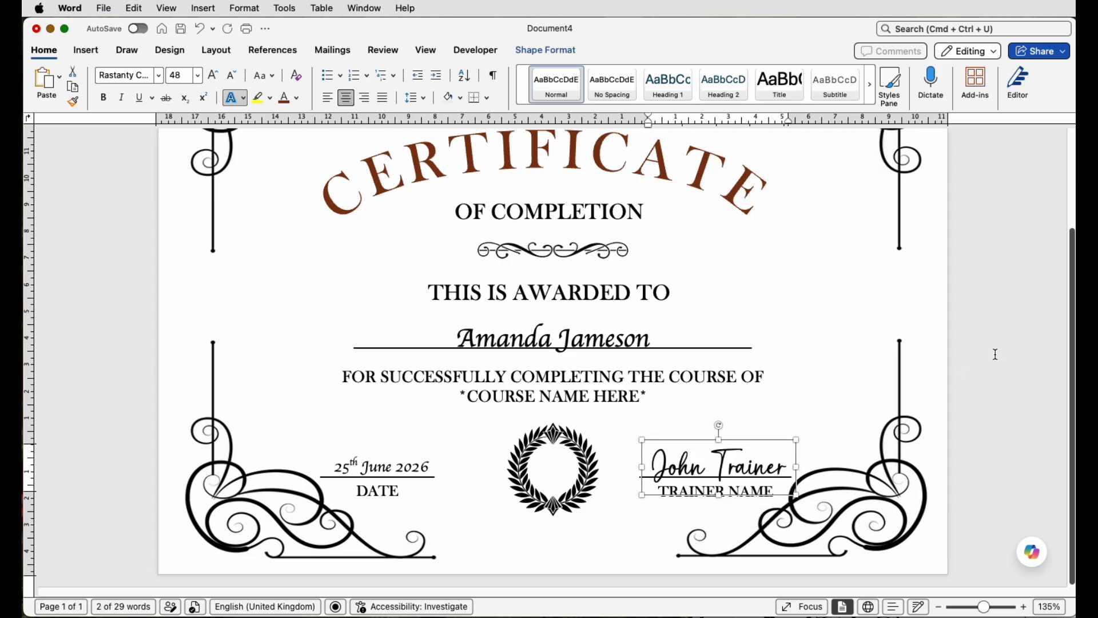
Step: Align the arched CERTIFICATE title box to the horizontal centre of the page
click(994, 503)
drag(985, 607, 980, 606)
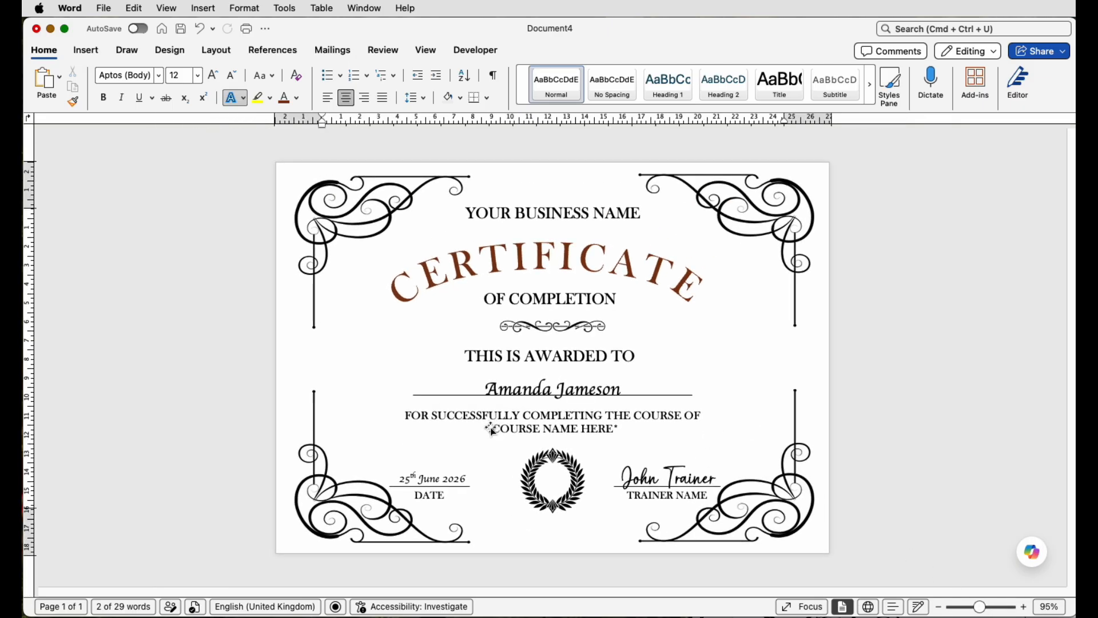
click(573, 267)
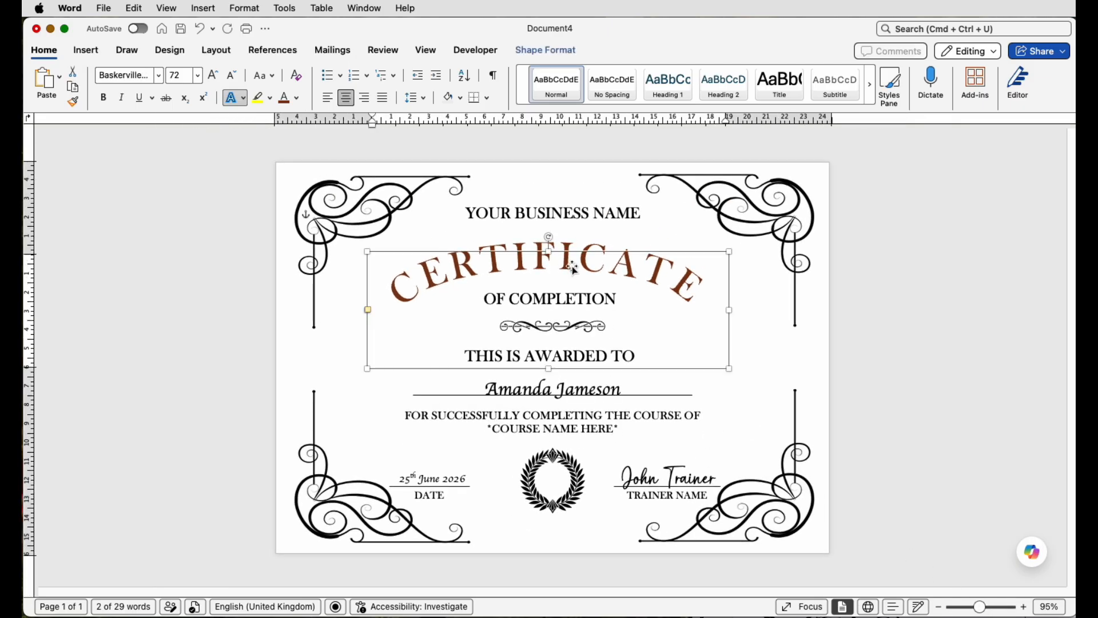
click(216, 51)
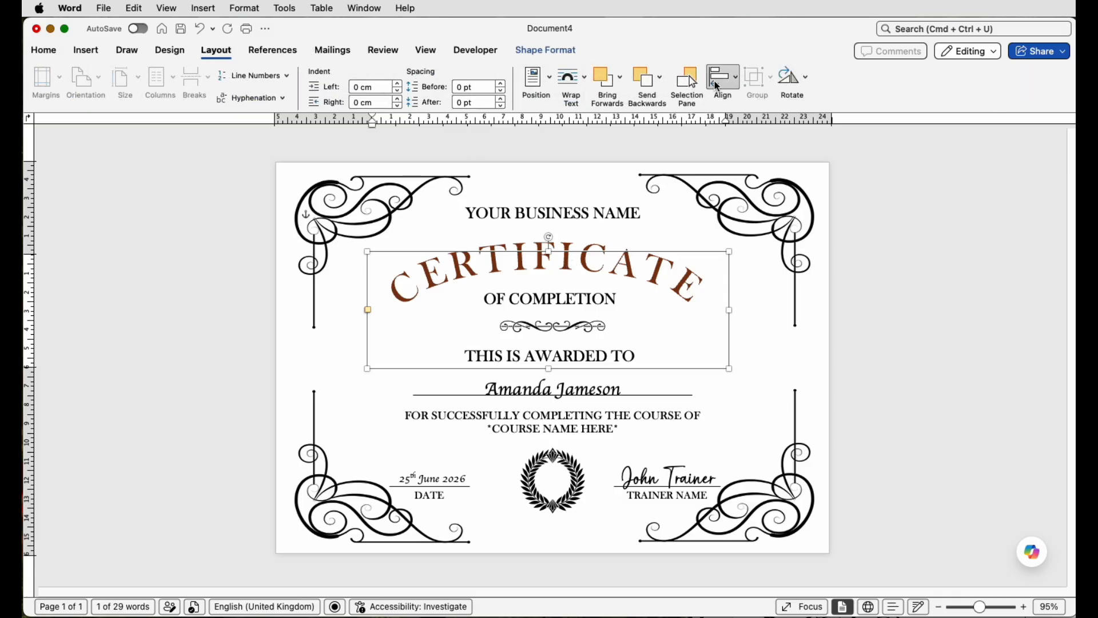
click(722, 76)
click(910, 251)
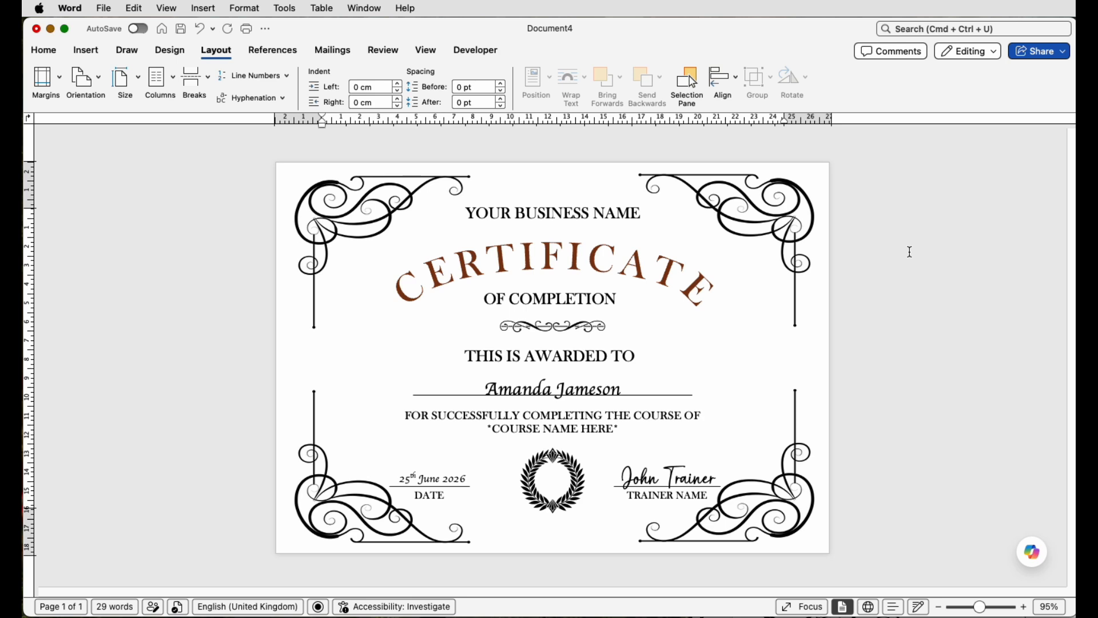
click(103, 9)
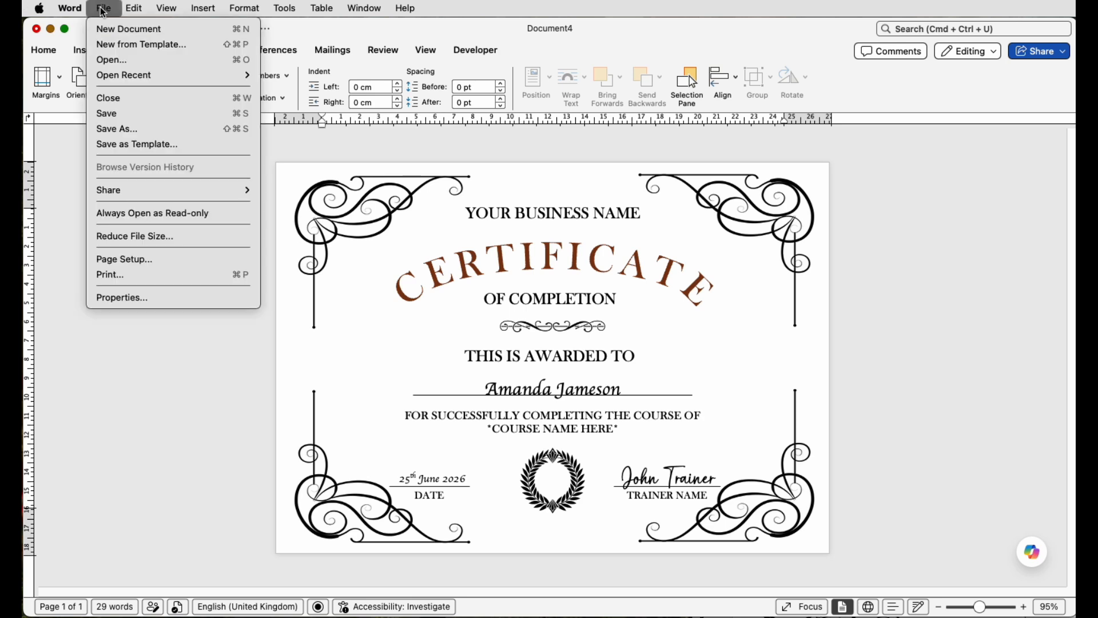
click(115, 129)
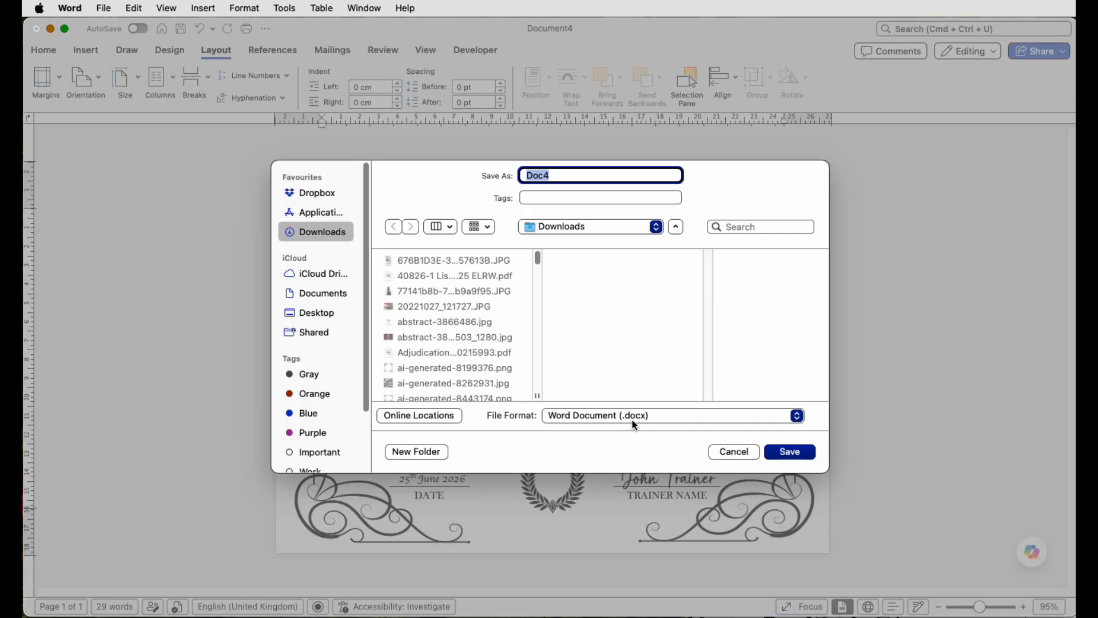
click(655, 418)
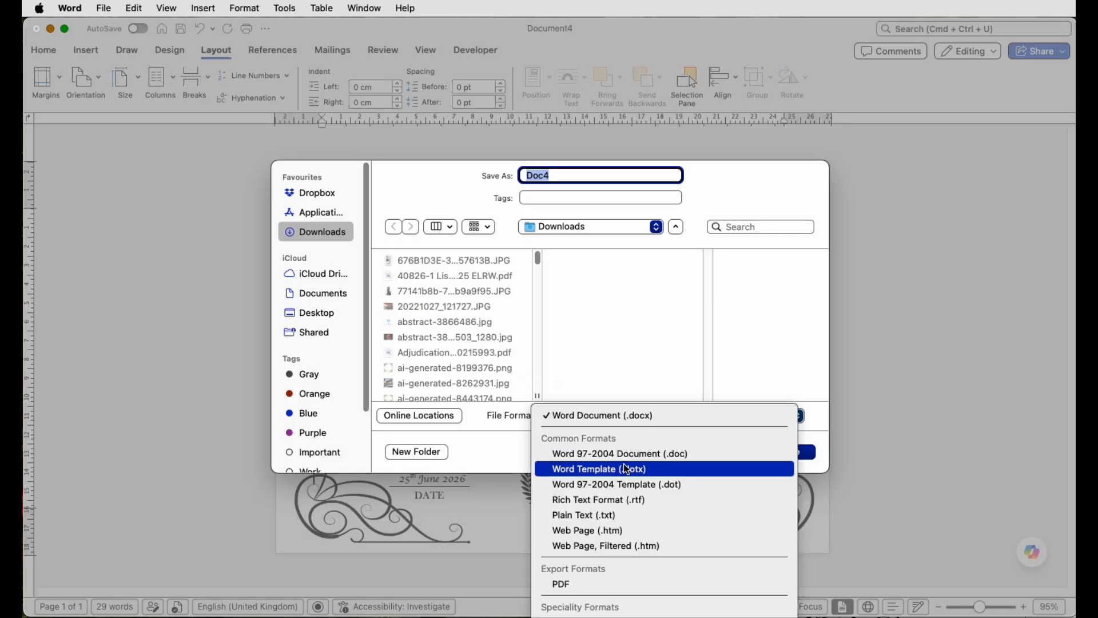
click(829, 527)
click(734, 452)
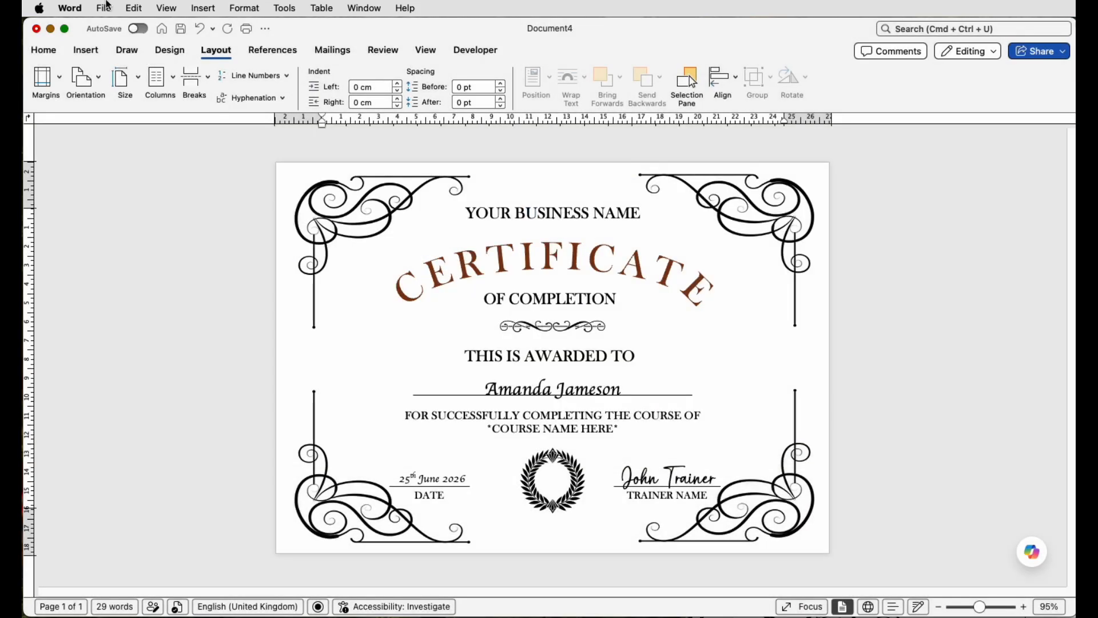
Step: Save the certificate as a Word template named Doc4 in the Templates folder
click(106, 9)
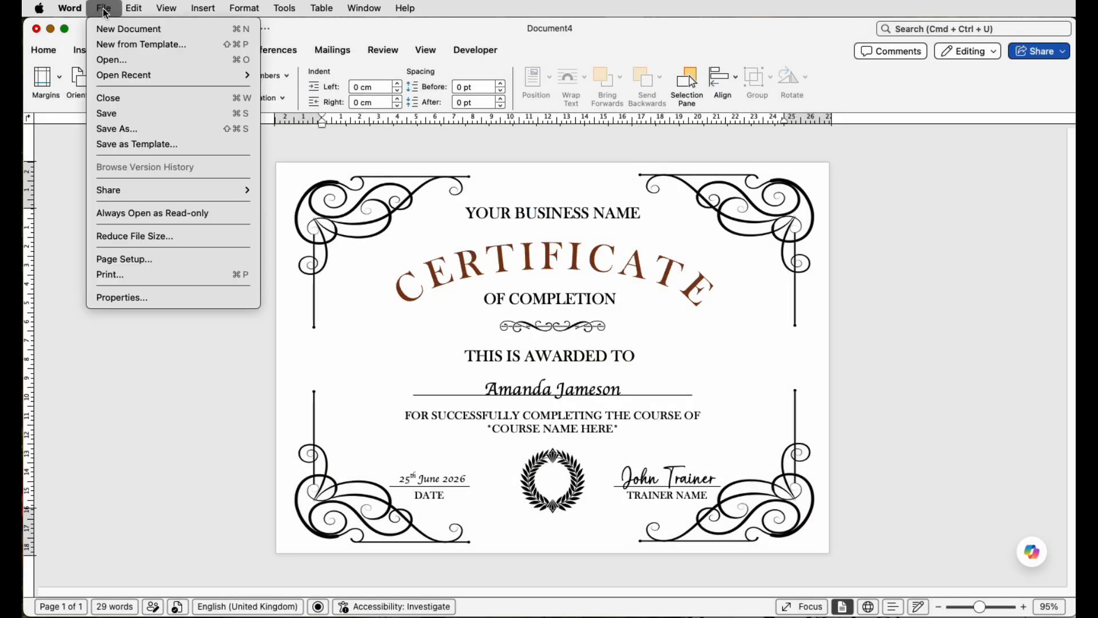
click(147, 145)
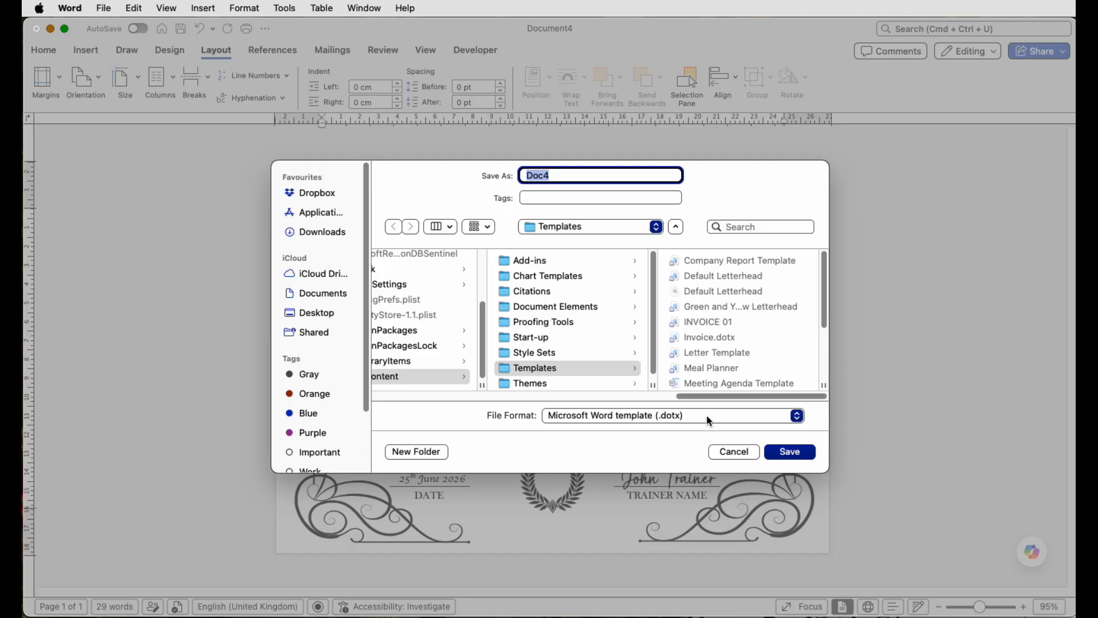
click(750, 450)
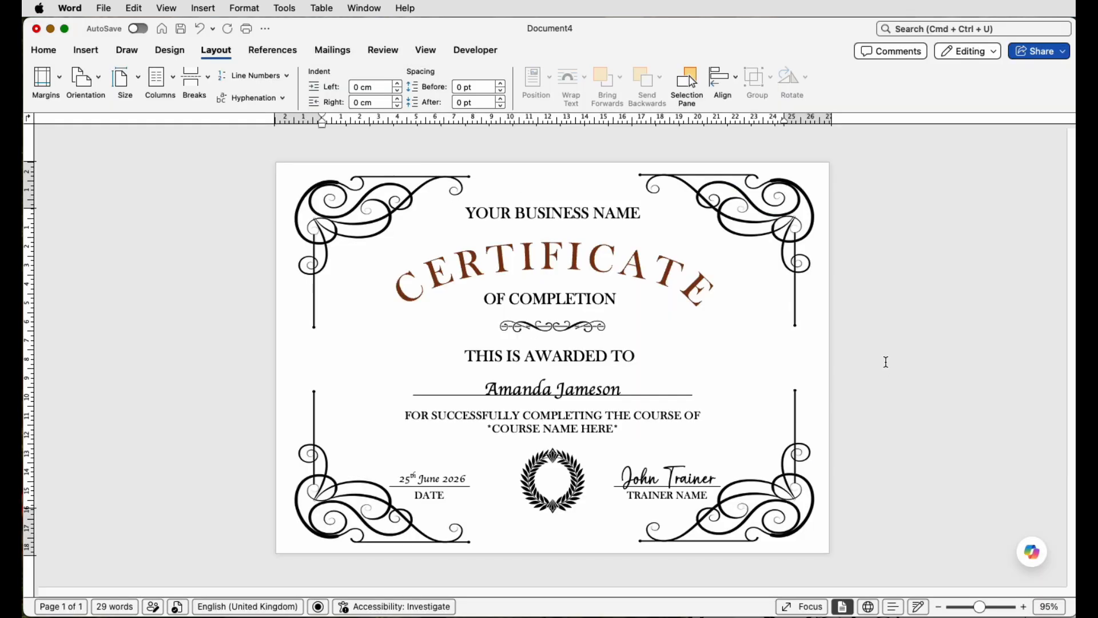